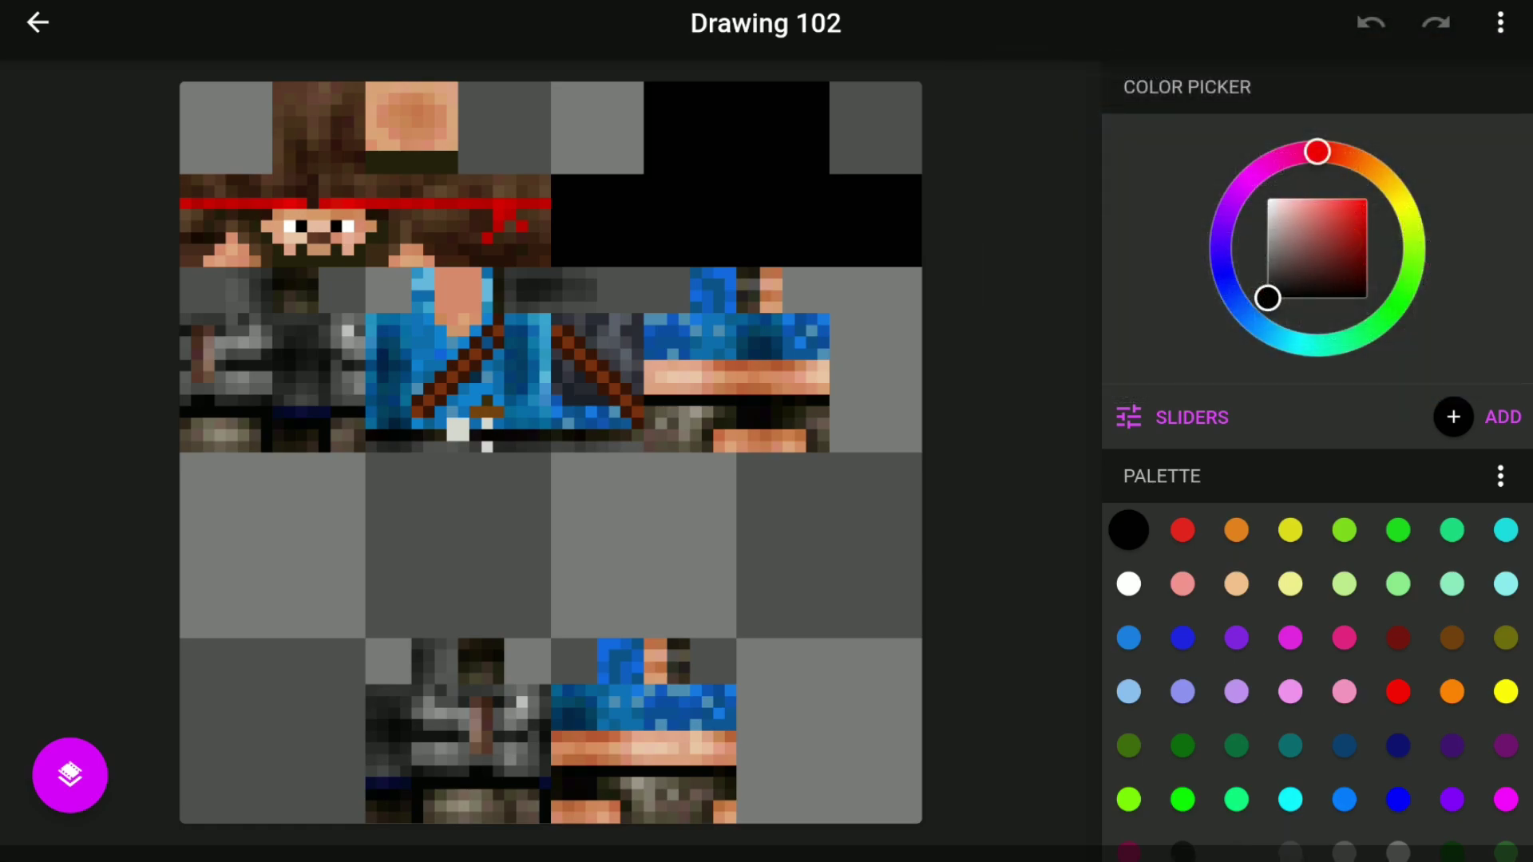
Step: Set the colour to fully transparent and flood-fill the black block beside the head texture to clear it
{"action": "scroll", "coordinate": [550, 452], "scroll_direction": "up", "scroll_amount": 6}
{"action": "scroll", "coordinate": [550, 453], "scroll_direction": "down", "scroll_amount": 3}
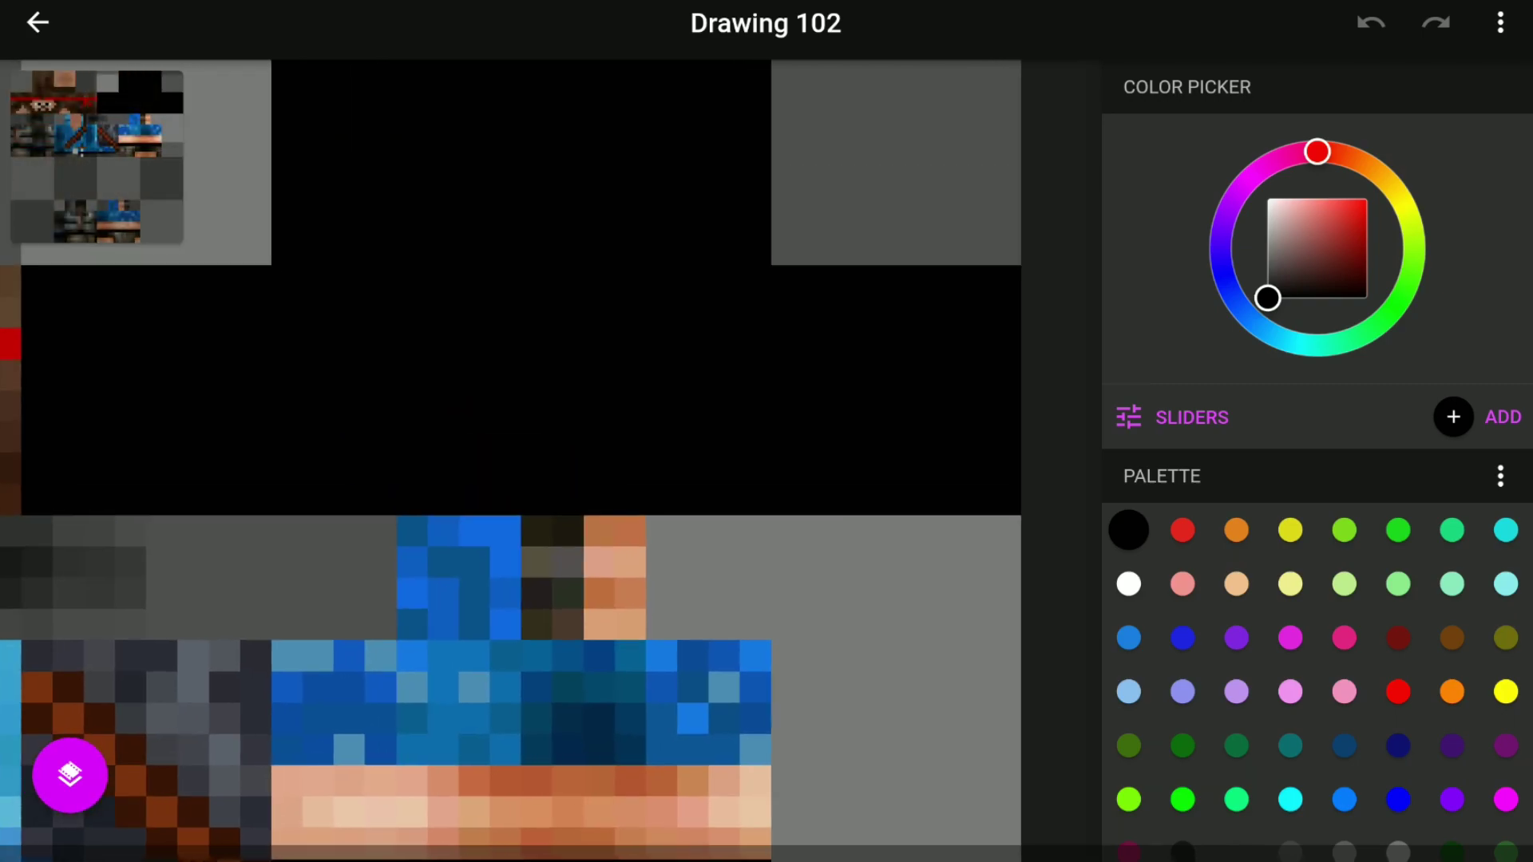
{"action": "scroll", "coordinate": [495, 461], "scroll_direction": "down", "scroll_amount": 3}
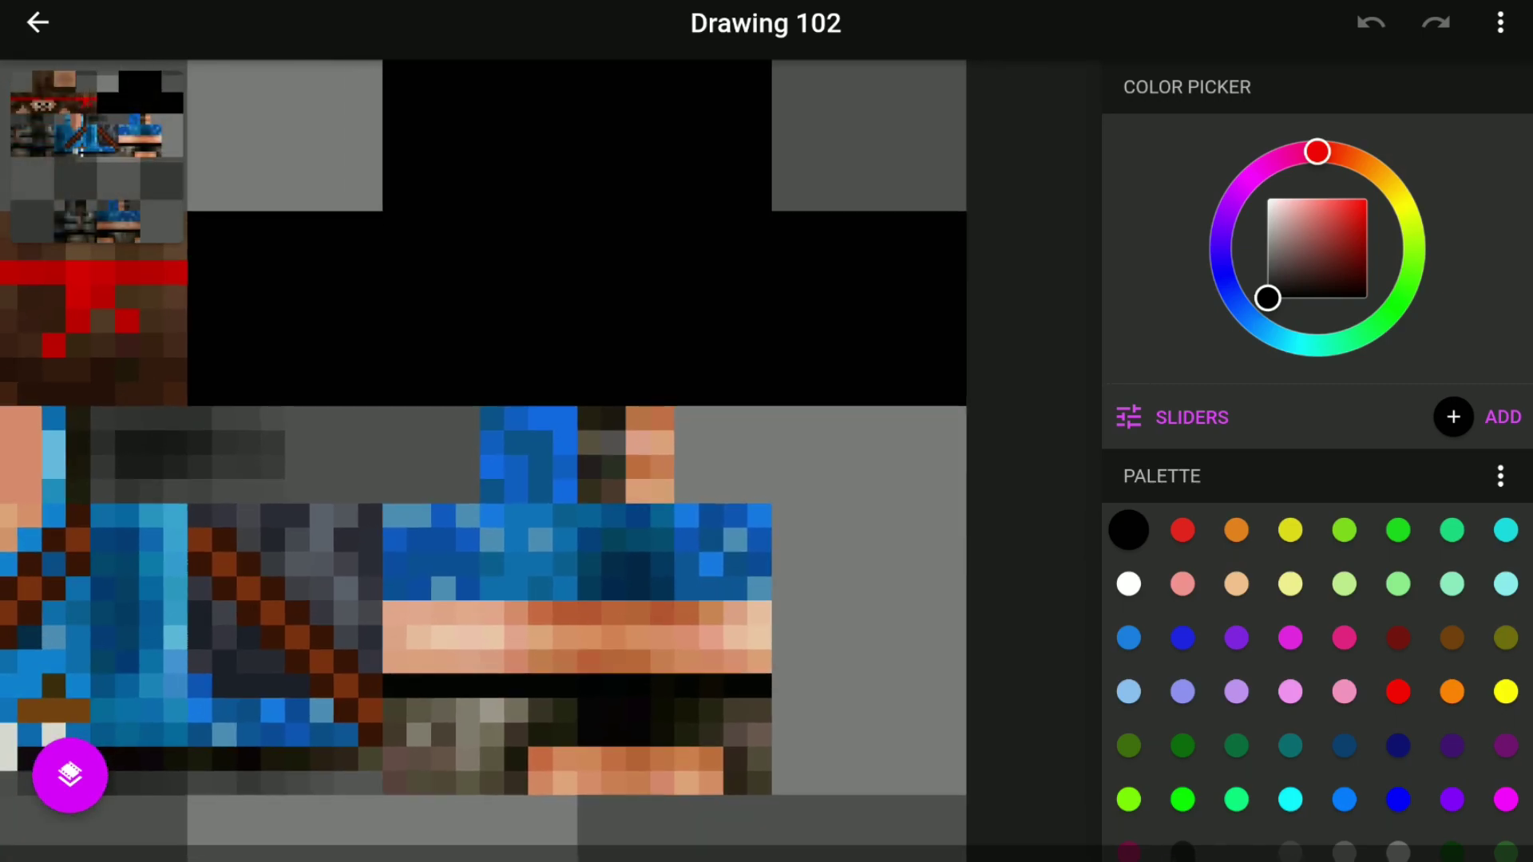
{"action": "scroll", "coordinate": [495, 461], "scroll_direction": "down", "scroll_amount": 4}
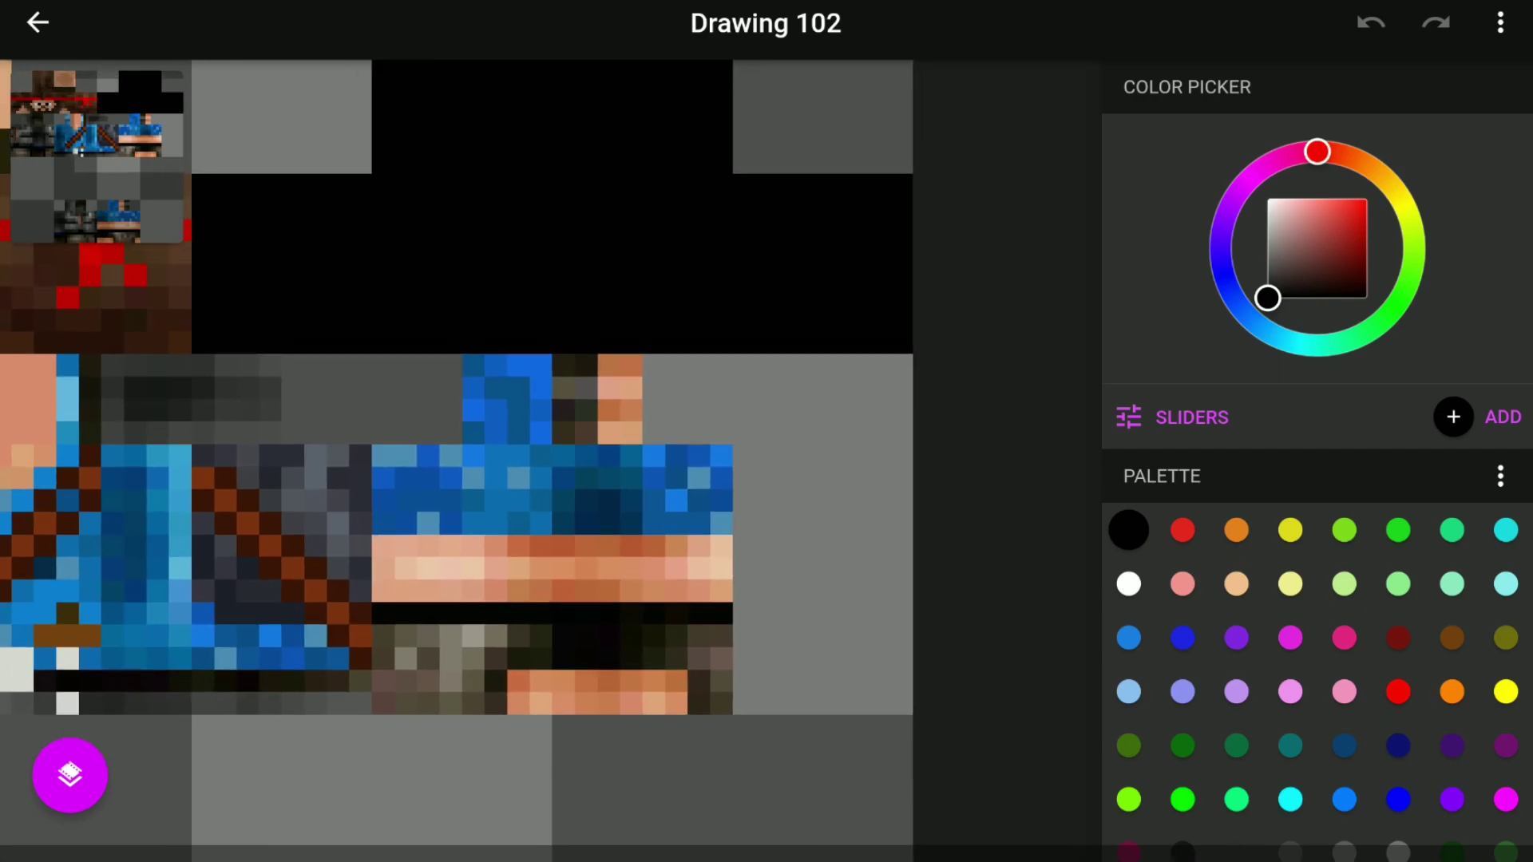
{"action": "scroll", "coordinate": [495, 462], "scroll_direction": "down", "scroll_amount": 1}
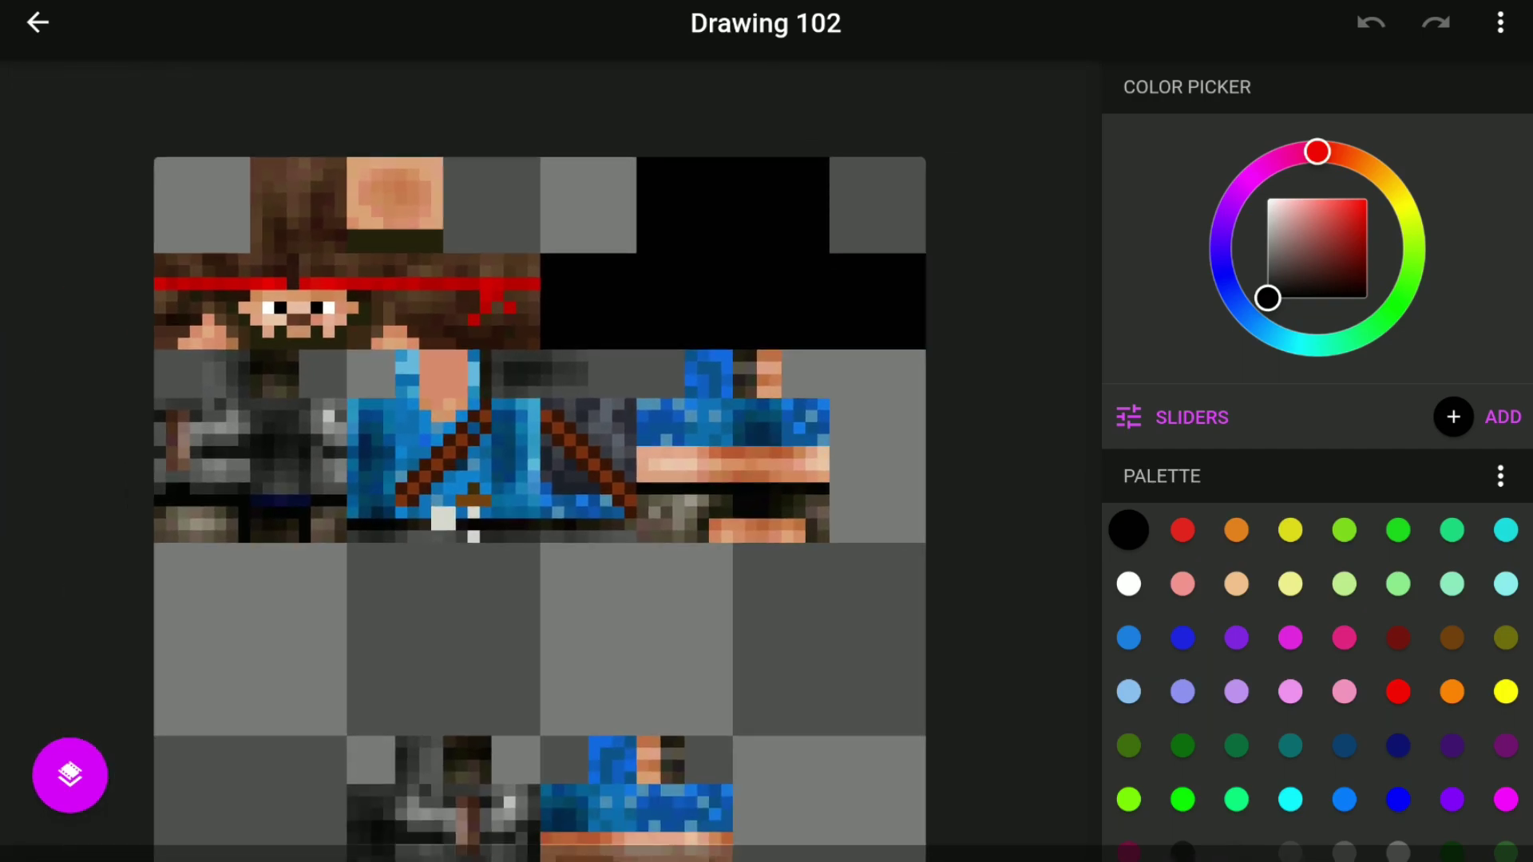
{"action": "left_click", "coordinate": [1191, 417]}
{"action": "left_click_drag", "start_coordinate": [1389, 709], "coordinate": [1251, 710]}
{"action": "scroll", "coordinate": [1317, 479], "scroll_direction": "down", "scroll_amount": 10}
{"action": "left_click", "coordinate": [1139, 448]}
{"action": "left_click", "coordinate": [733, 295]}
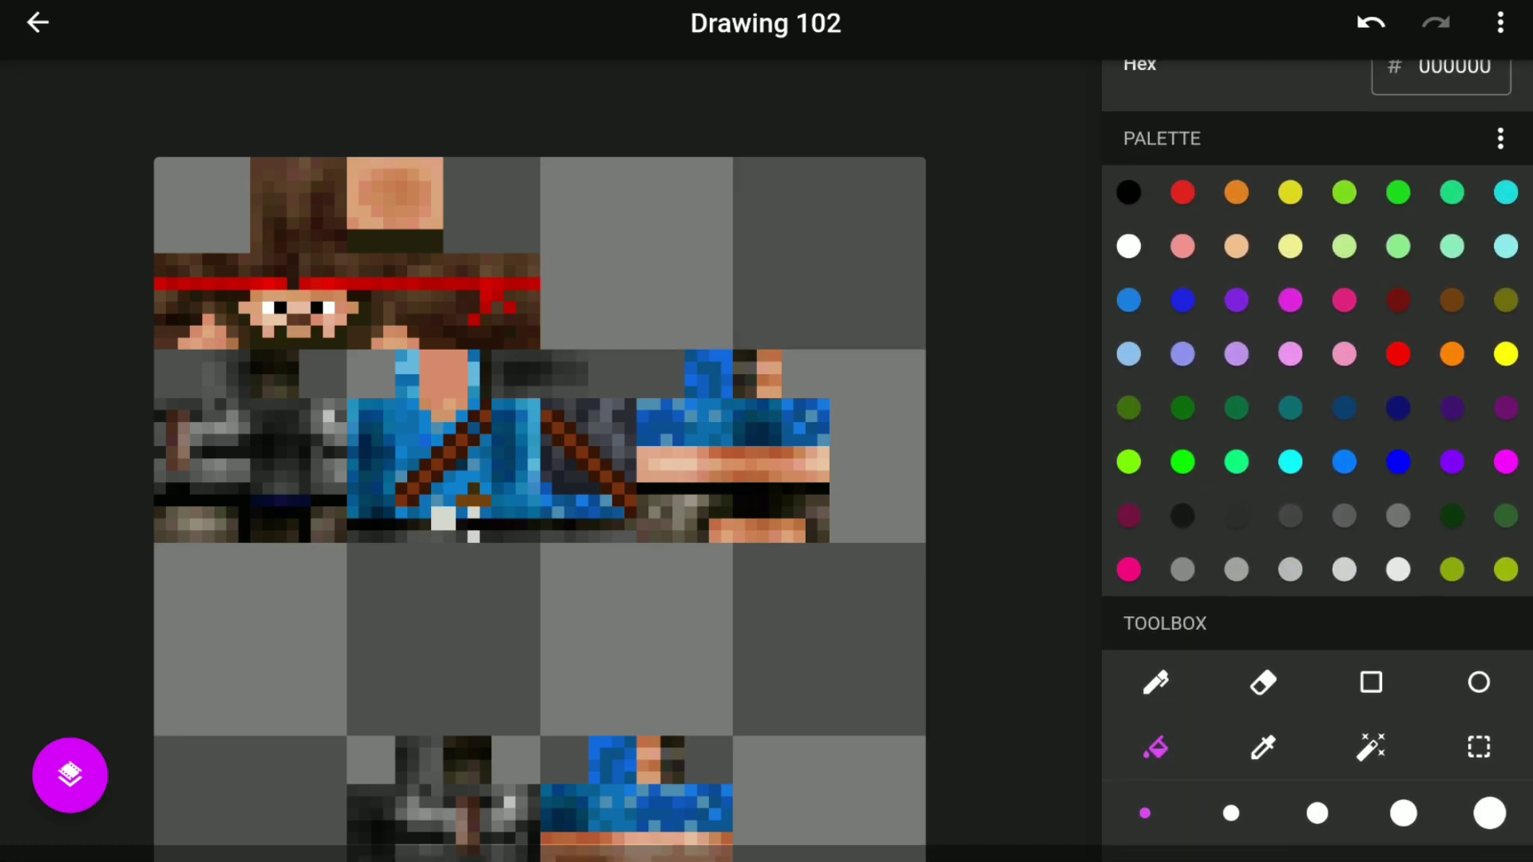
{"action": "scroll", "coordinate": [550, 461], "scroll_direction": "up", "scroll_amount": 1}
{"action": "scroll", "coordinate": [550, 461], "scroll_direction": "down", "scroll_amount": 4}
{"action": "scroll", "coordinate": [551, 461], "scroll_direction": "up", "scroll_amount": 1}
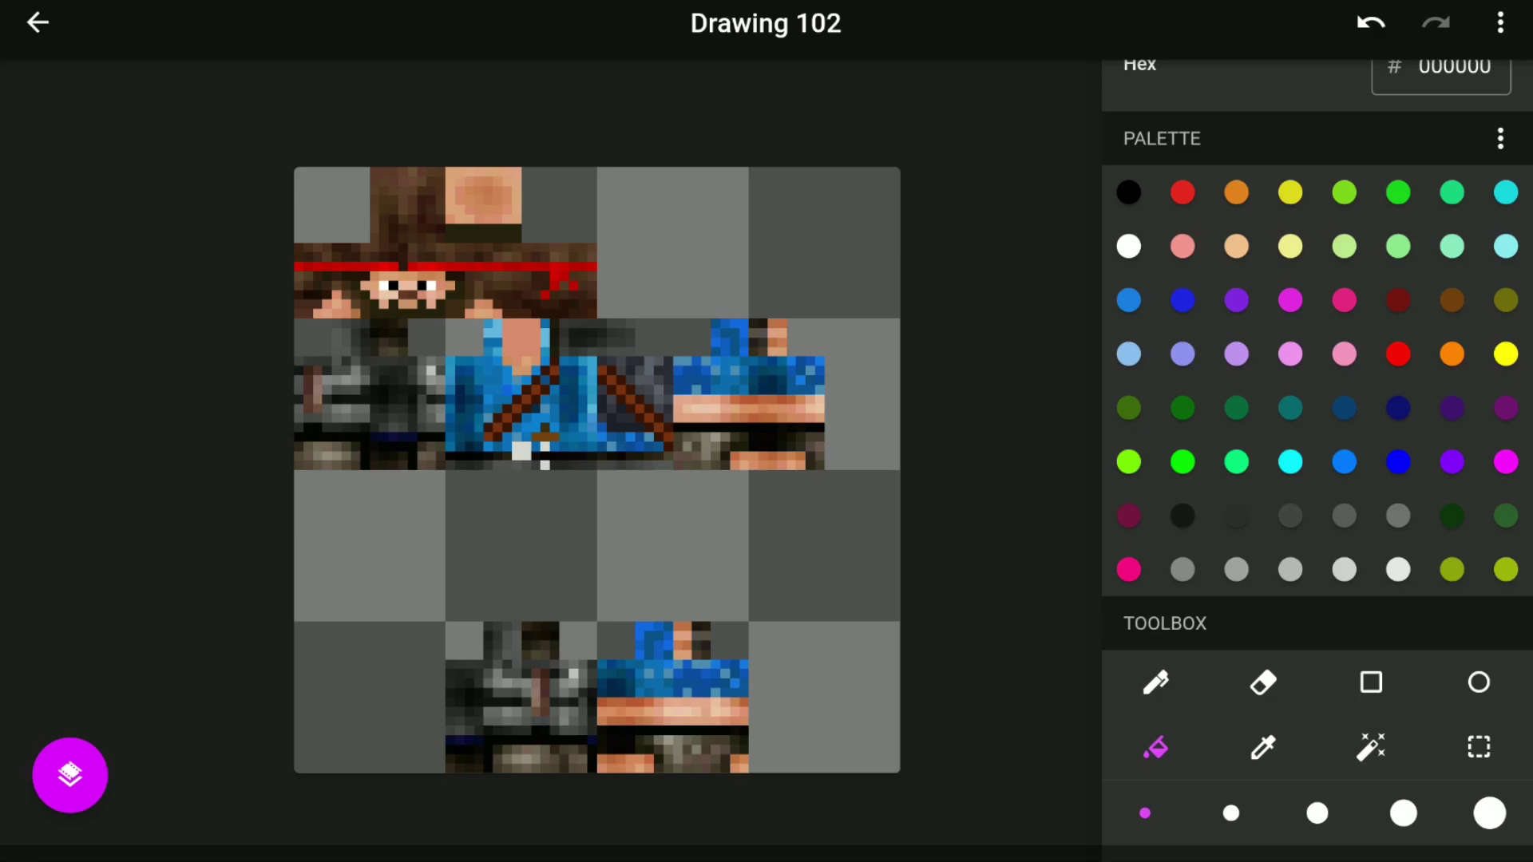
{"action": "scroll", "coordinate": [410, 504], "scroll_direction": "up", "scroll_amount": 5}
{"action": "scroll", "coordinate": [551, 460], "scroll_direction": "left", "scroll_amount": 3}
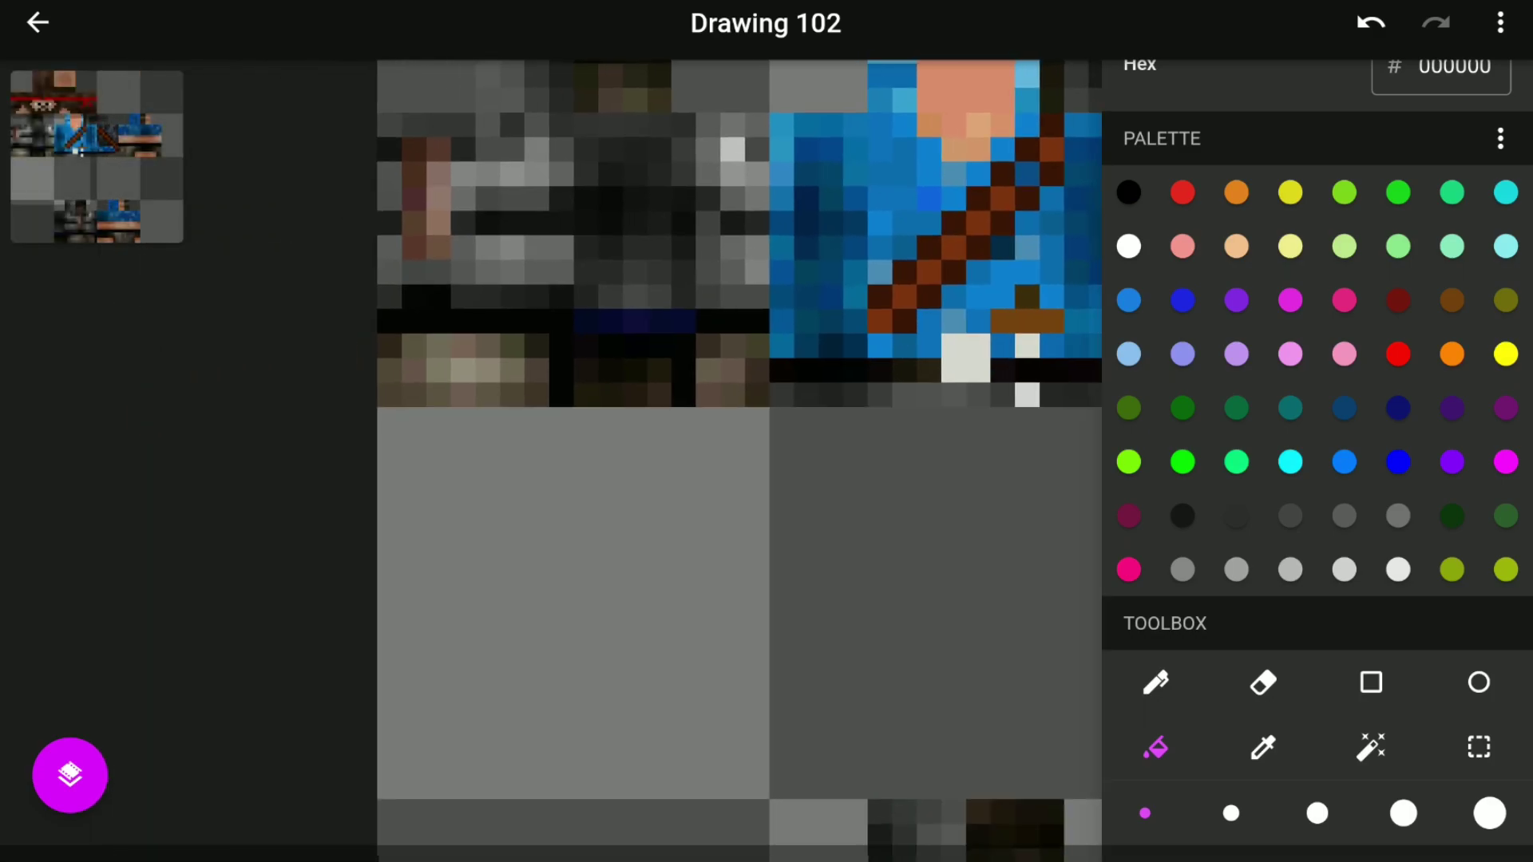
{"action": "scroll", "coordinate": [551, 459], "scroll_direction": "right", "scroll_amount": 8}
{"action": "scroll", "coordinate": [551, 455], "scroll_direction": "down", "scroll_amount": 5}
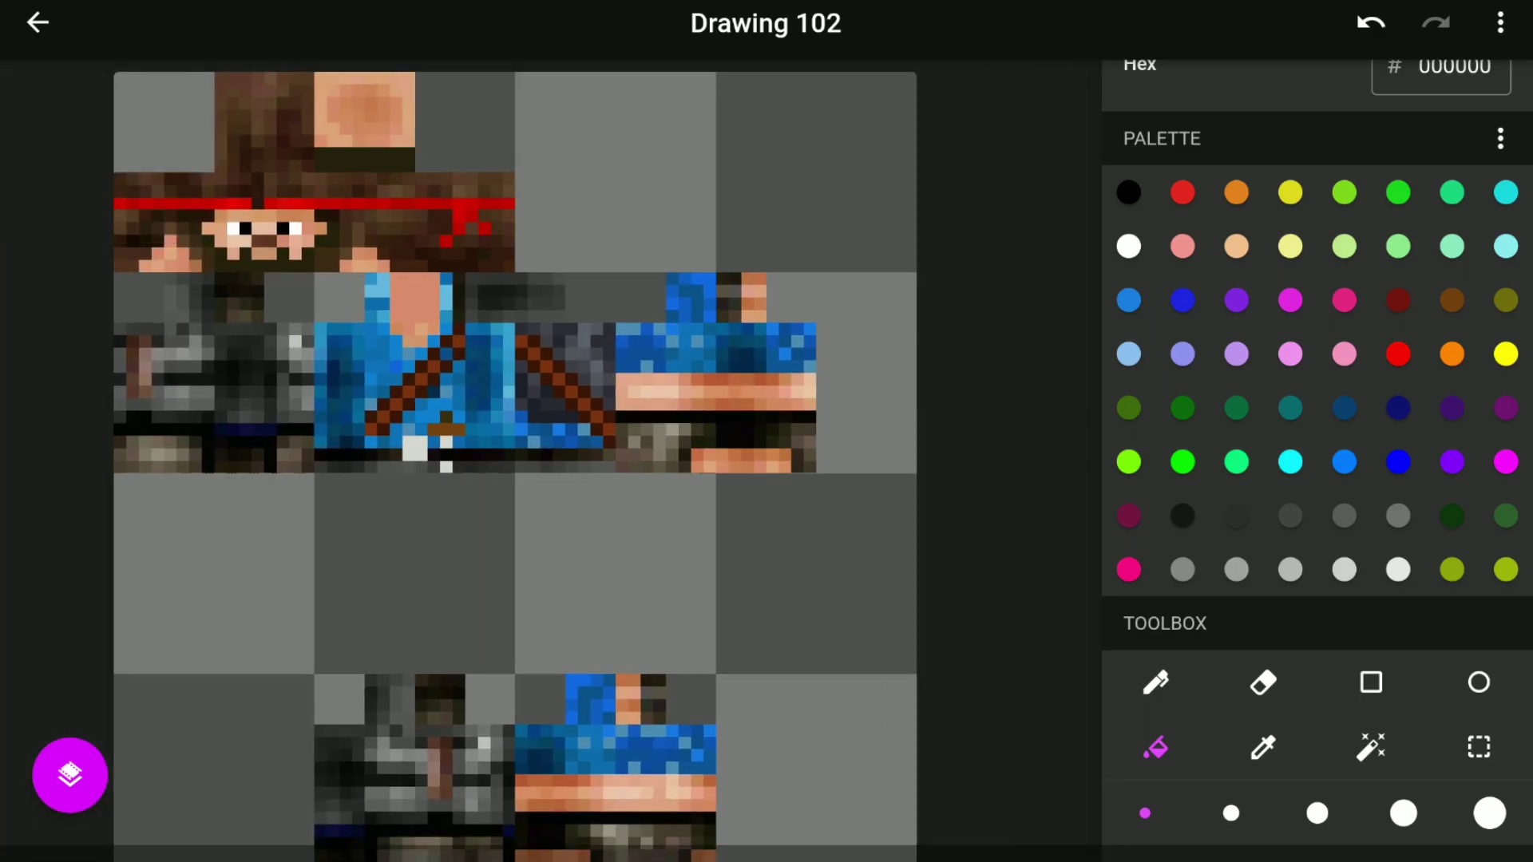
Step: Resize the canvas to a height of 32 with width 64 and zero offsets, without resizing the image
{"action": "left_click", "coordinate": [1500, 22]}
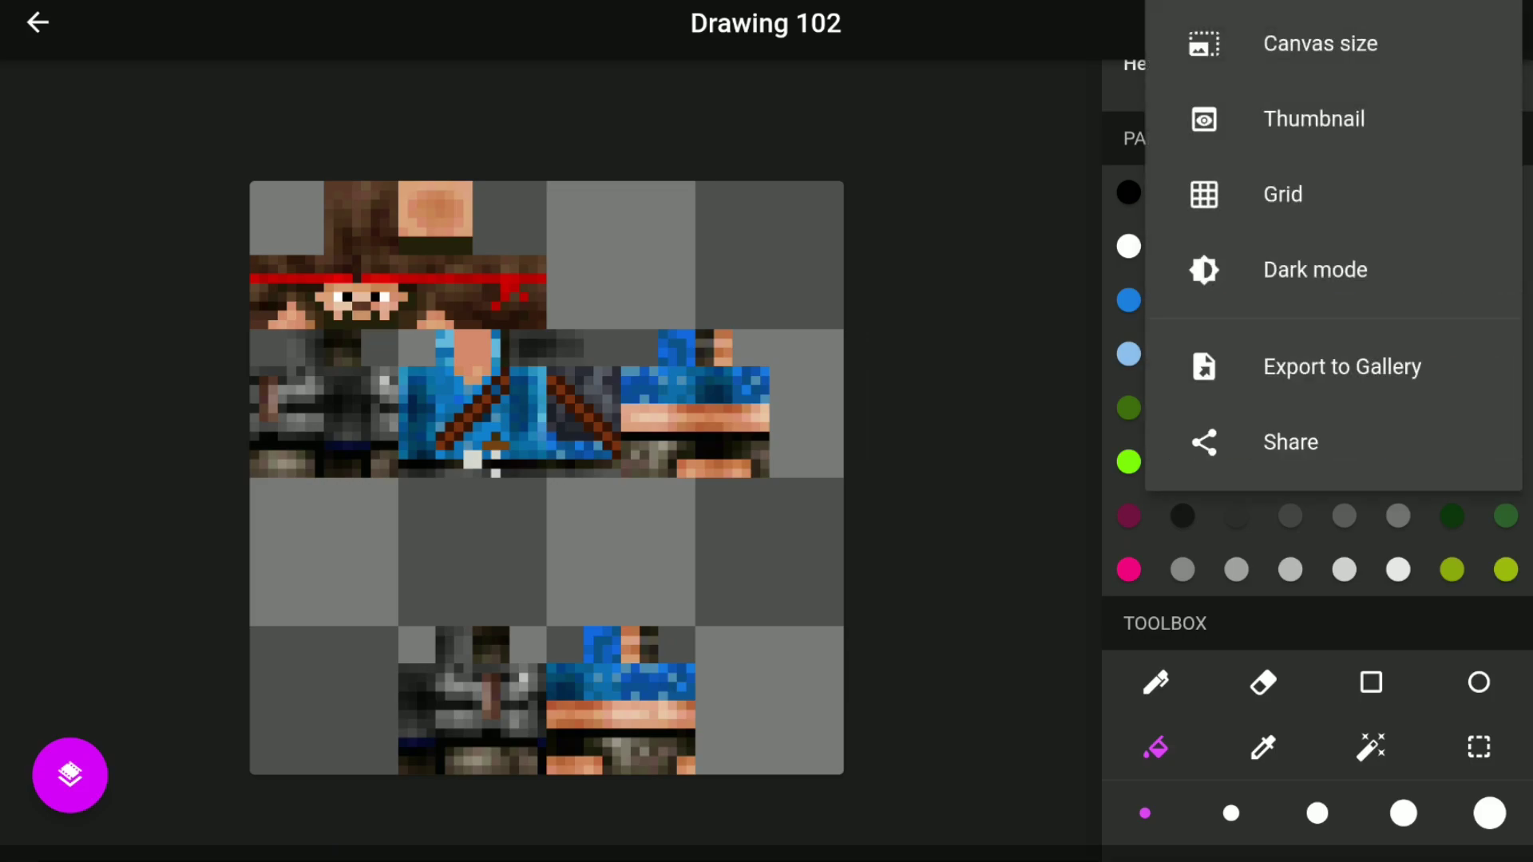
{"action": "left_click", "coordinate": [1320, 43]}
{"action": "left_click", "coordinate": [793, 308]}
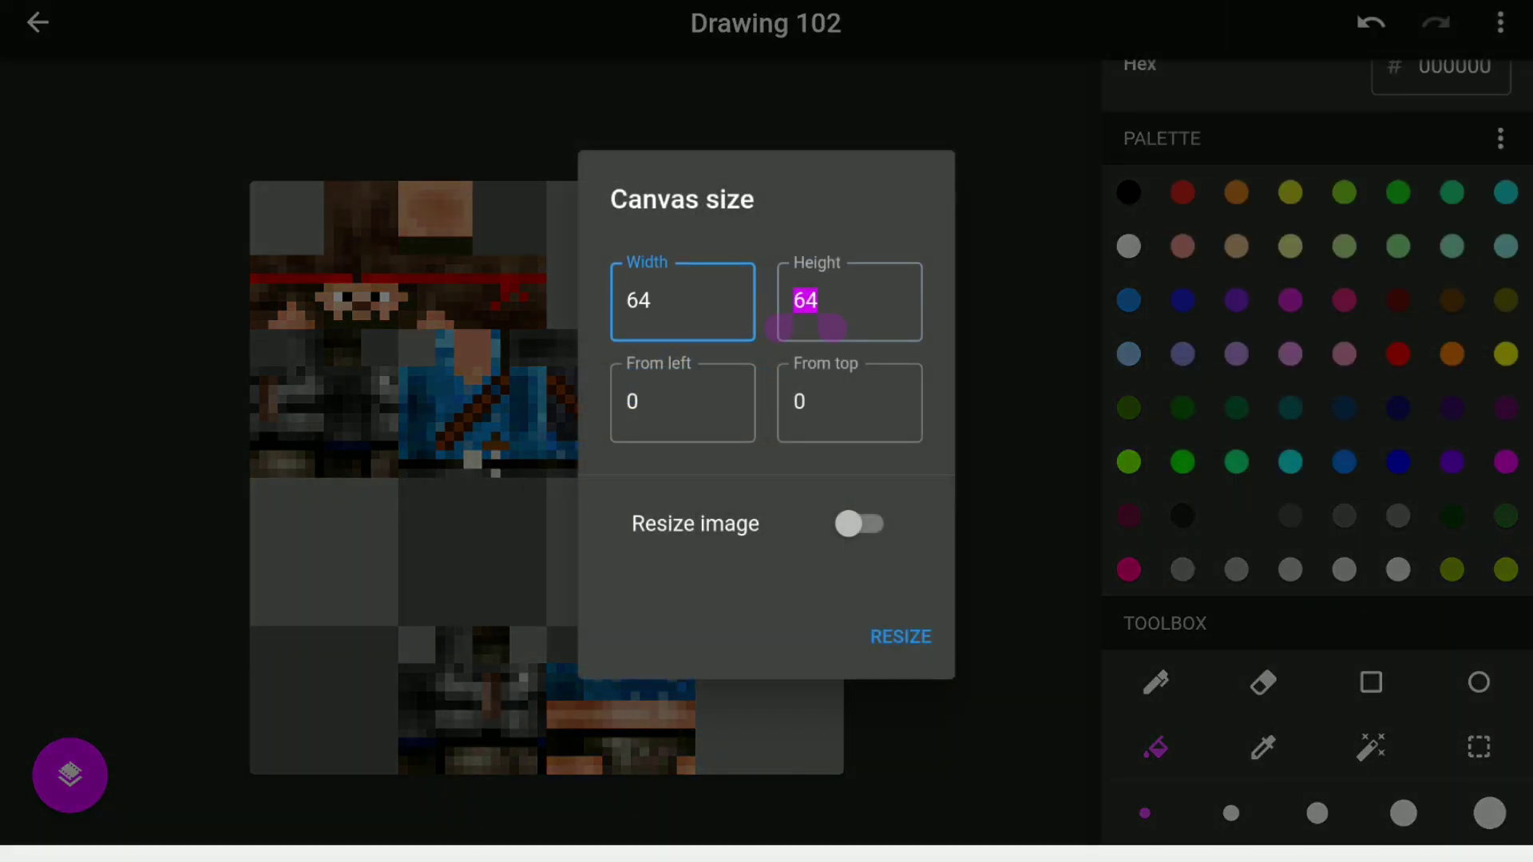
{"action": "key", "text": "BackSpace"}
{"action": "type", "text": "32"}
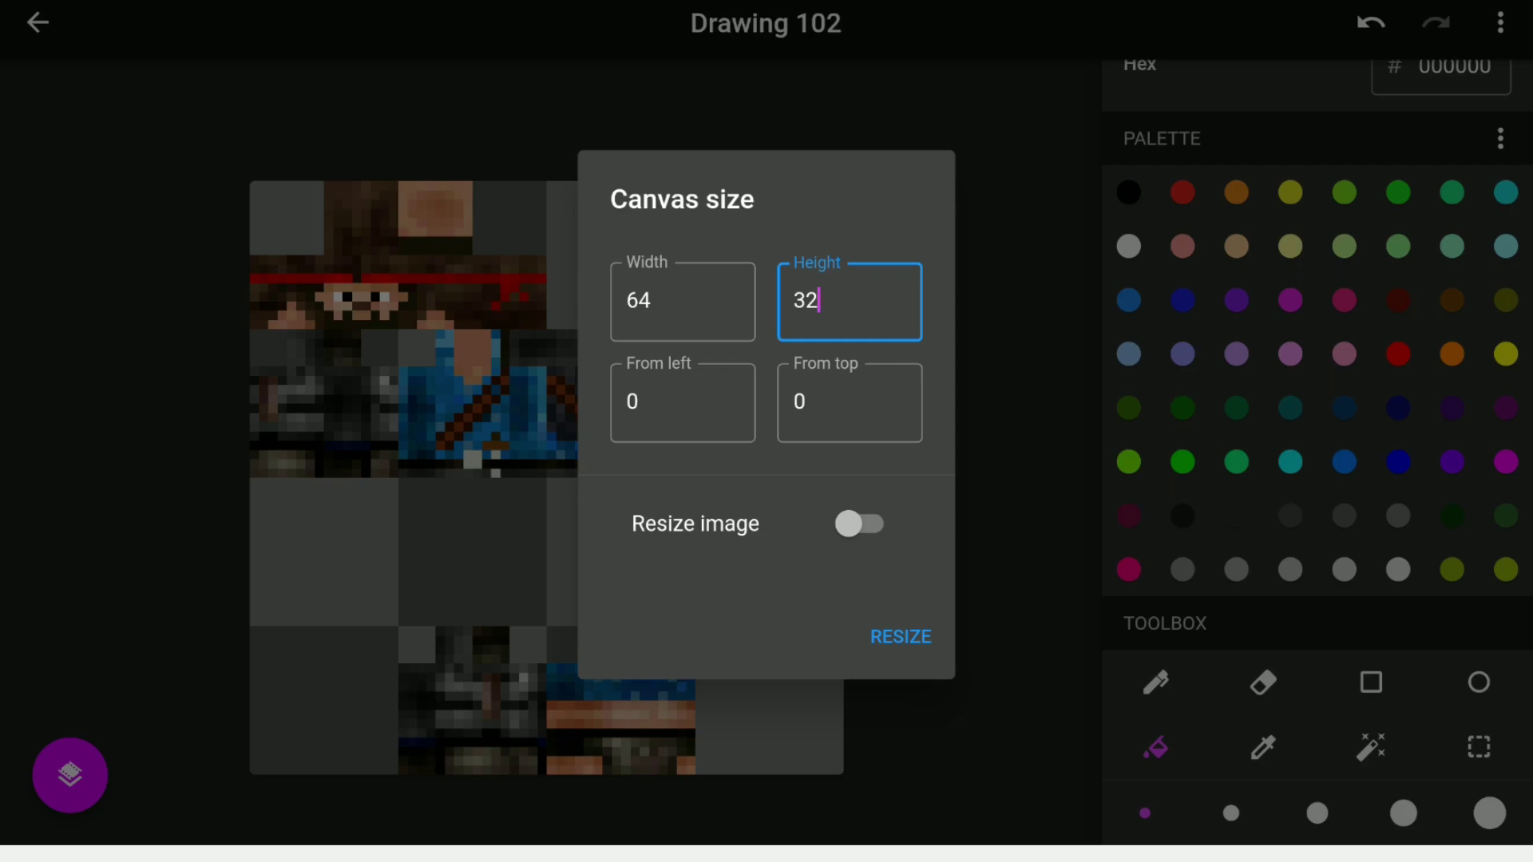
{"action": "left_click", "coordinate": [900, 637]}
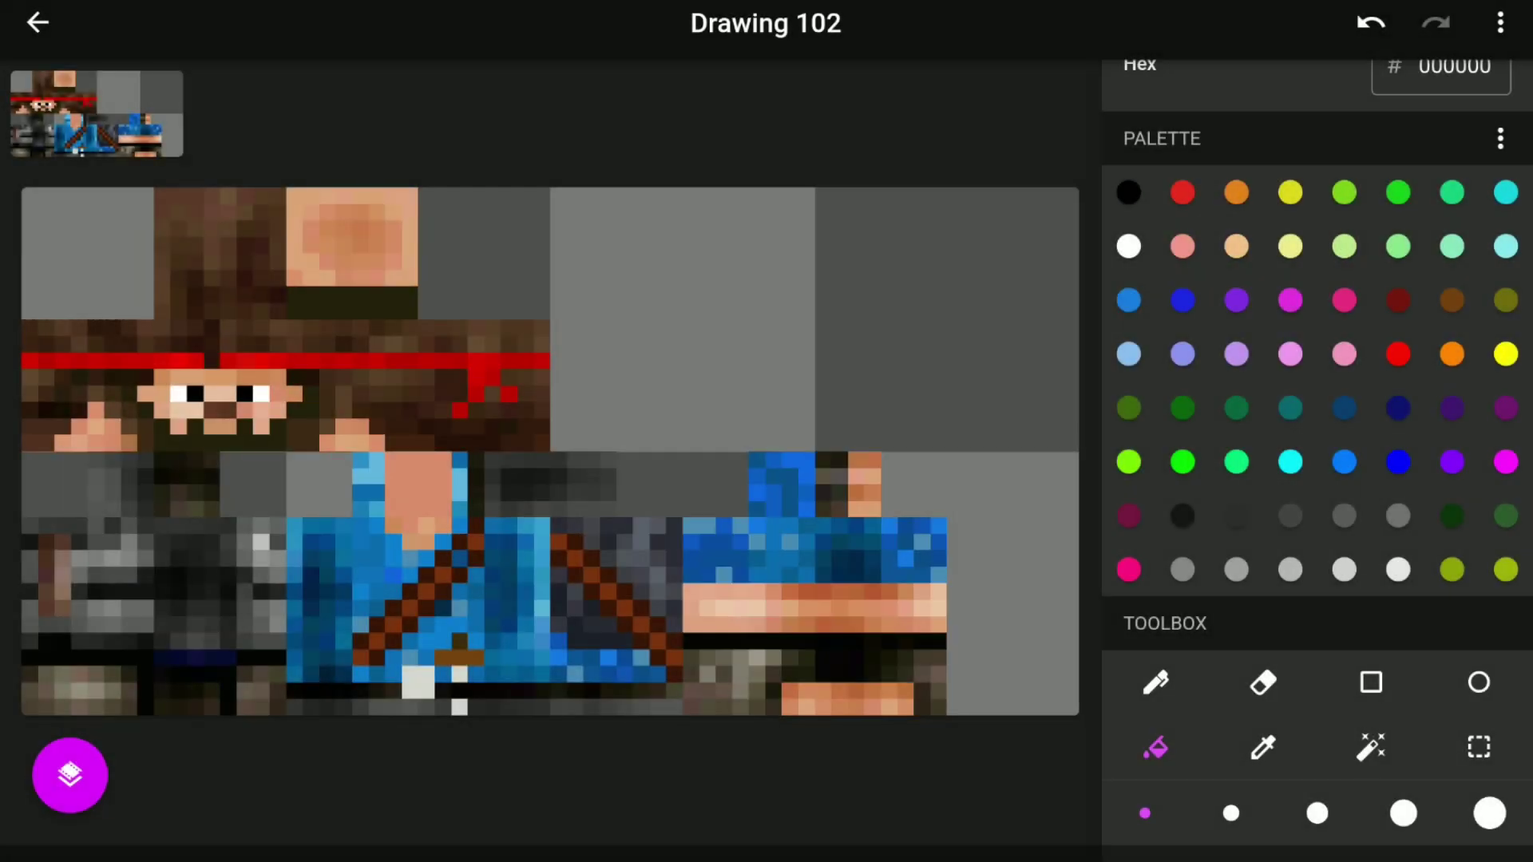
Step: Export the drawing to the gallery as a PNG with Enlarge image and White underlay switched off
{"action": "left_click", "coordinate": [1500, 23]}
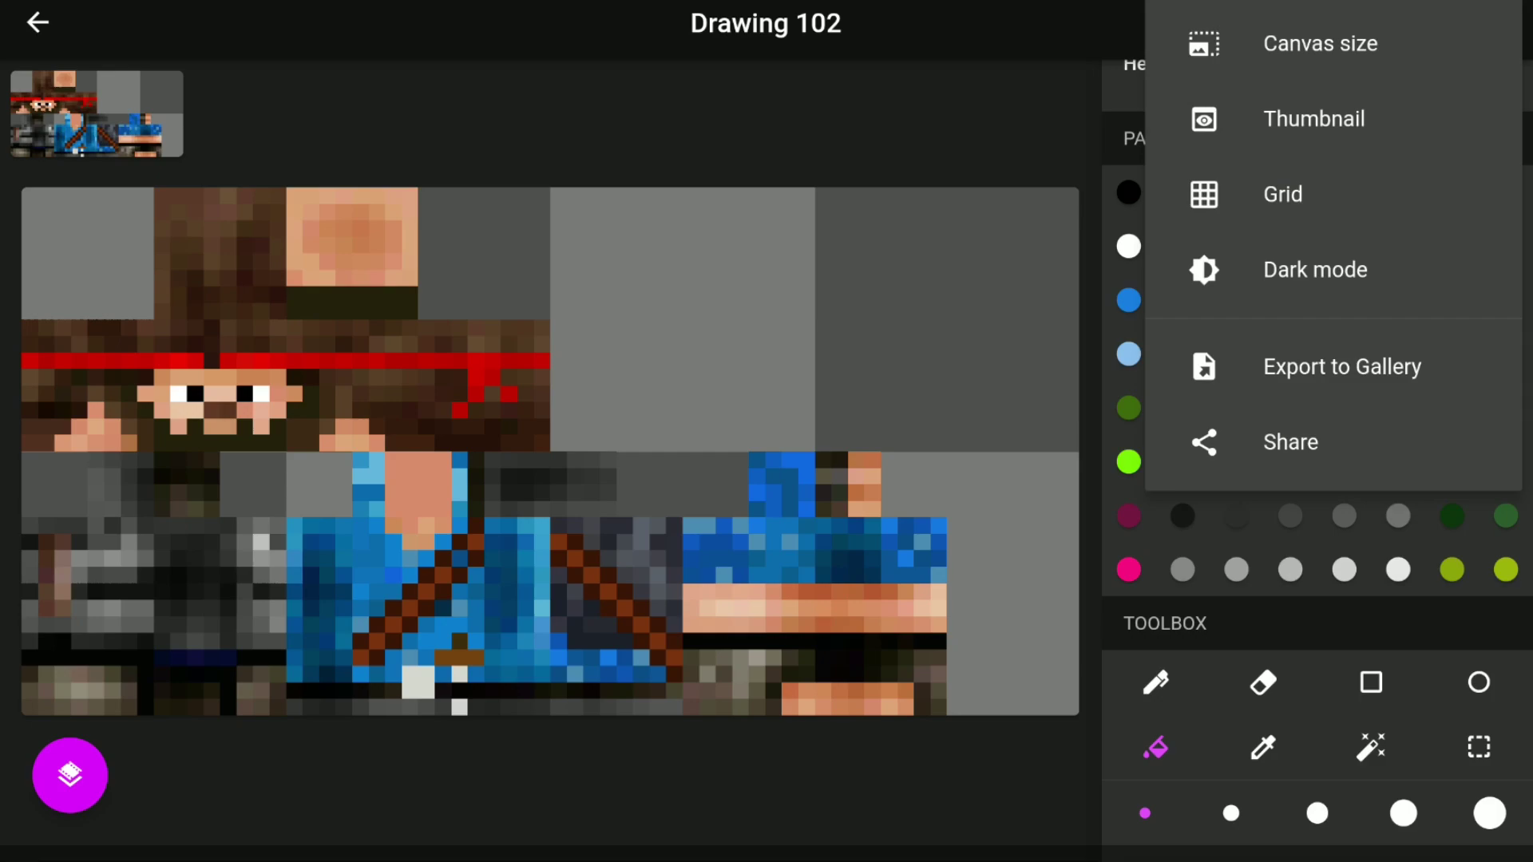
{"action": "left_click", "coordinate": [1341, 366]}
{"action": "left_click", "coordinate": [983, 574]}
{"action": "left_click", "coordinate": [987, 673]}
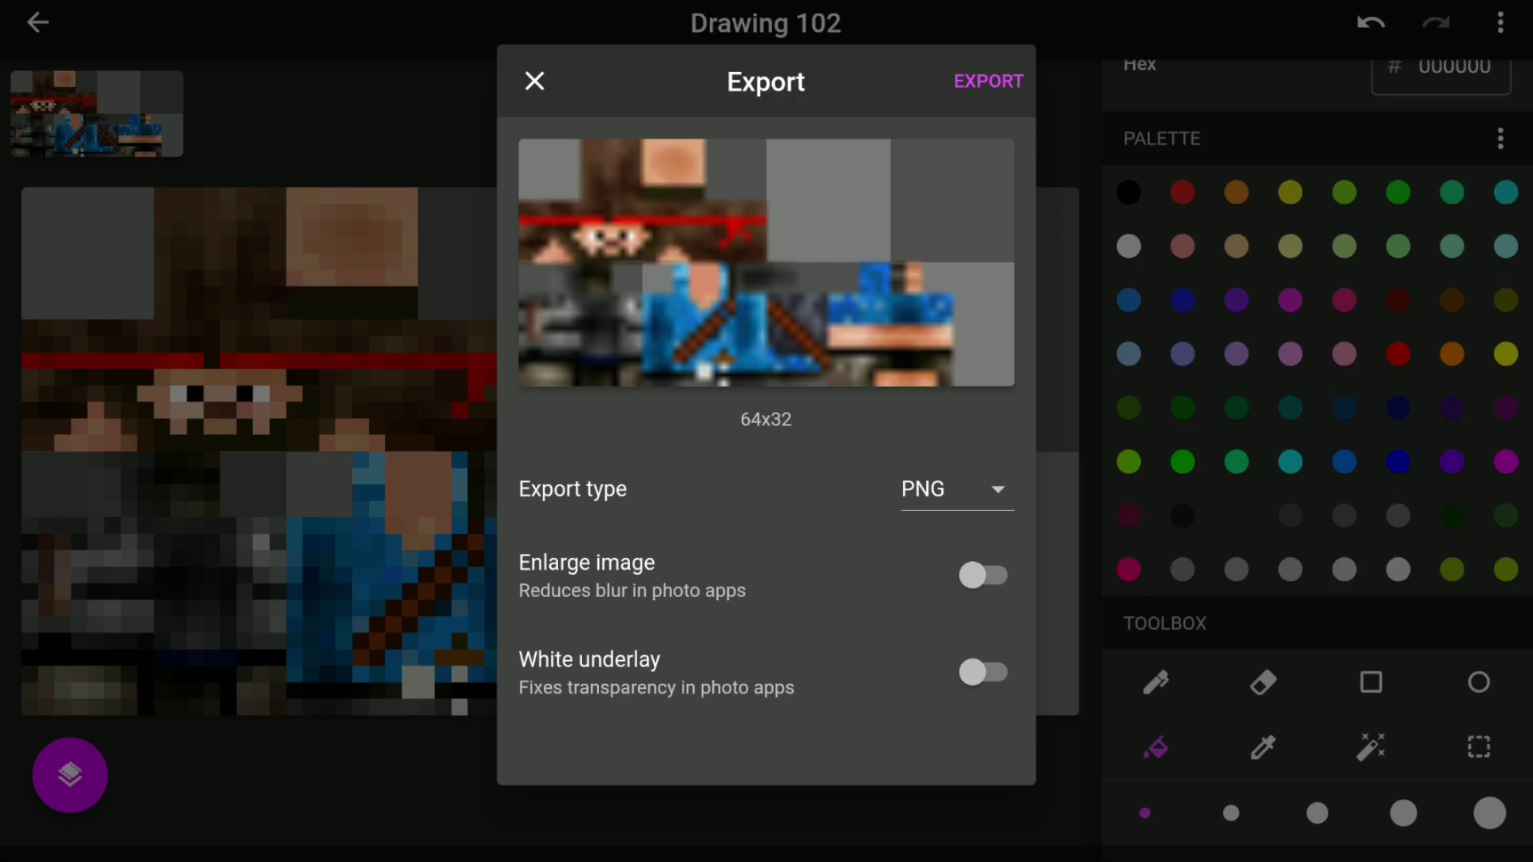
{"action": "left_click", "coordinate": [989, 81]}
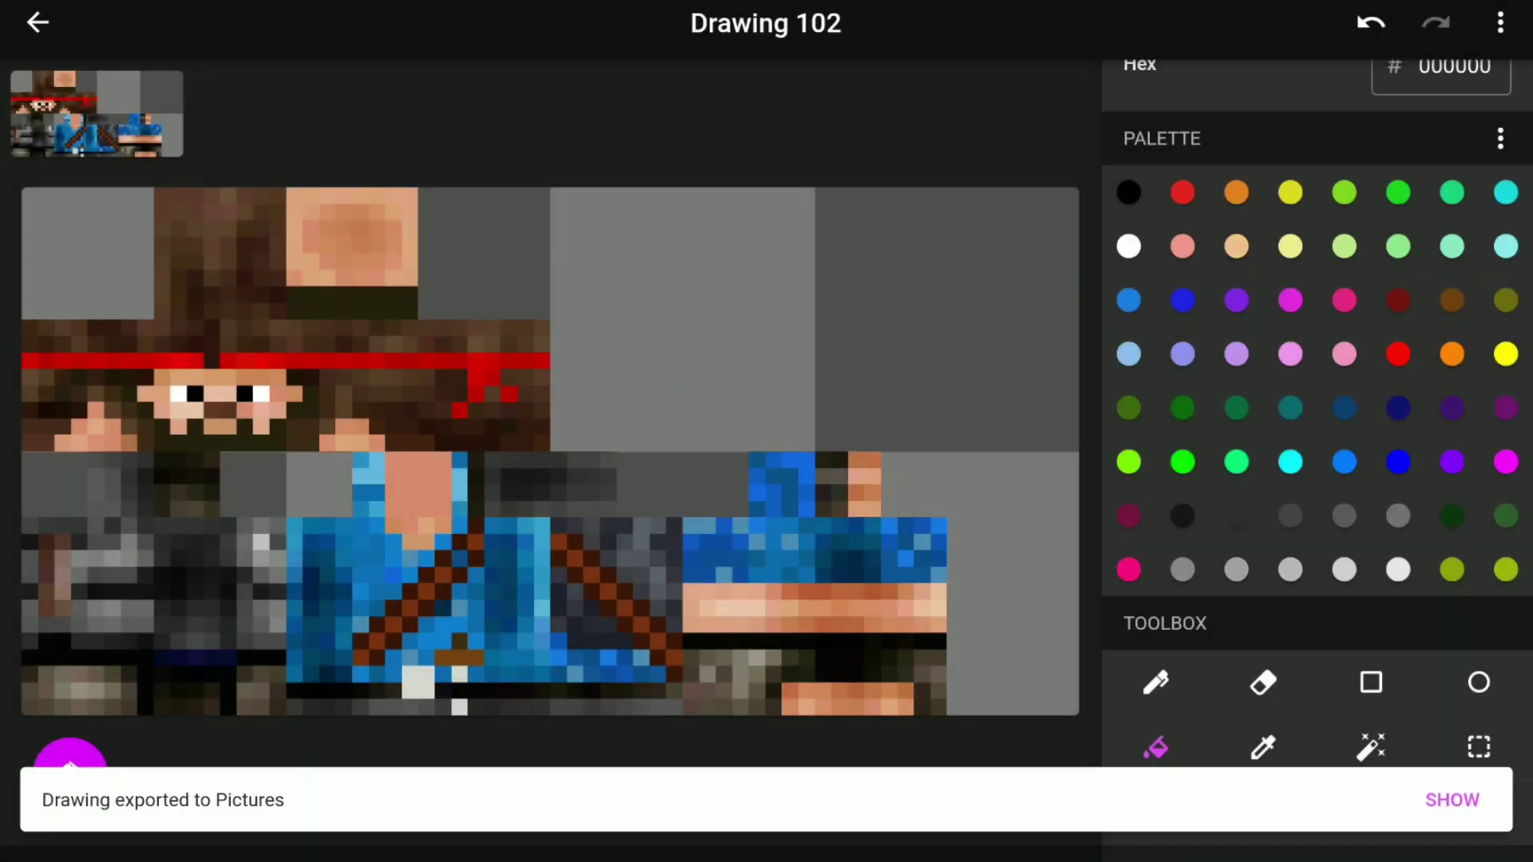
{"action": "scroll", "coordinate": [689, 390], "scroll_direction": "down", "scroll_amount": 5}
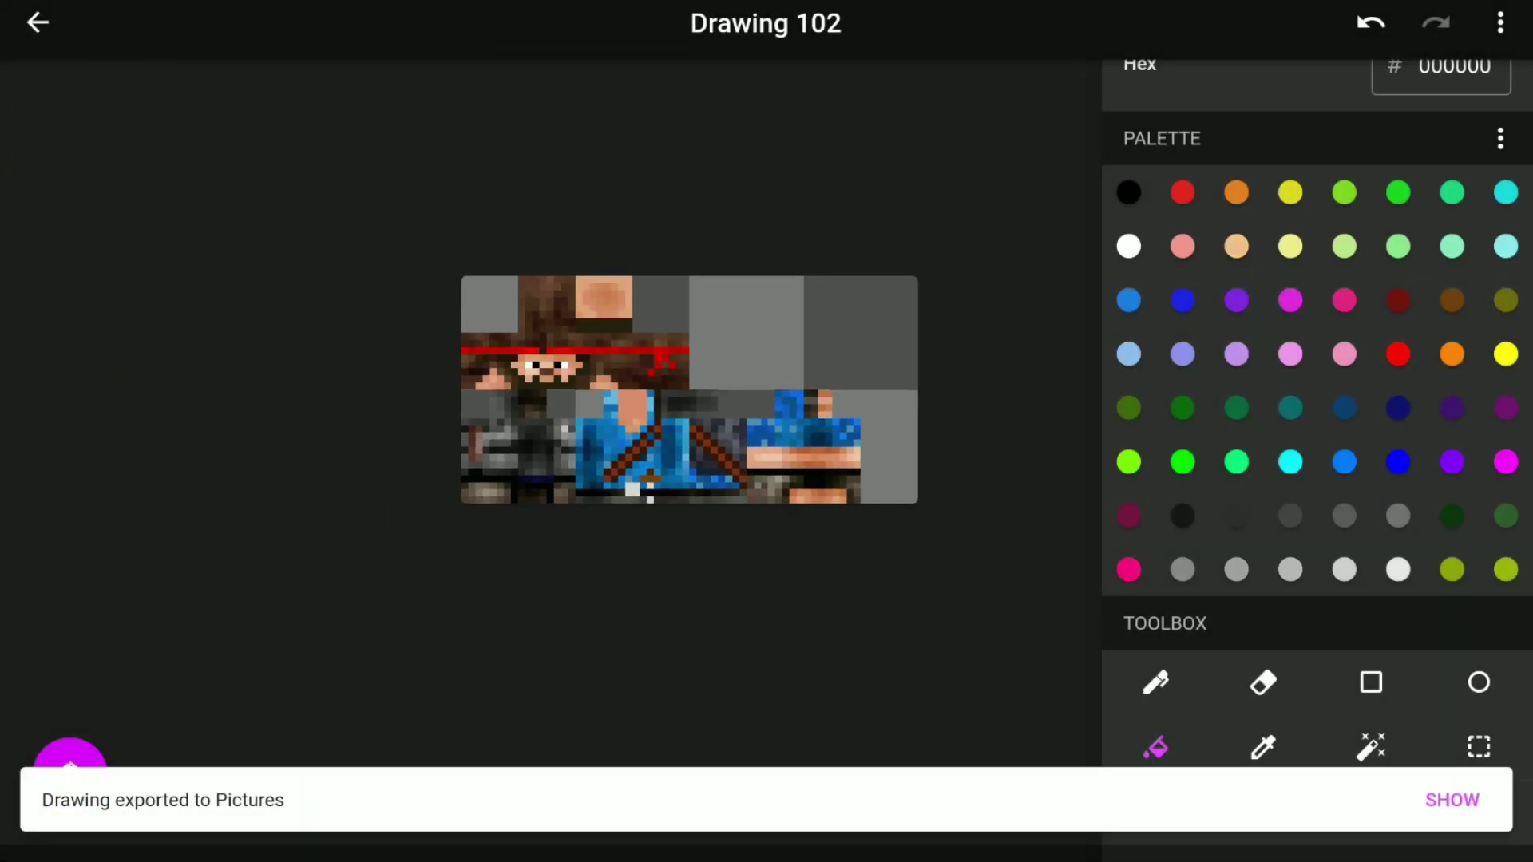
{"action": "scroll", "coordinate": [689, 389], "scroll_direction": "up", "scroll_amount": 5}
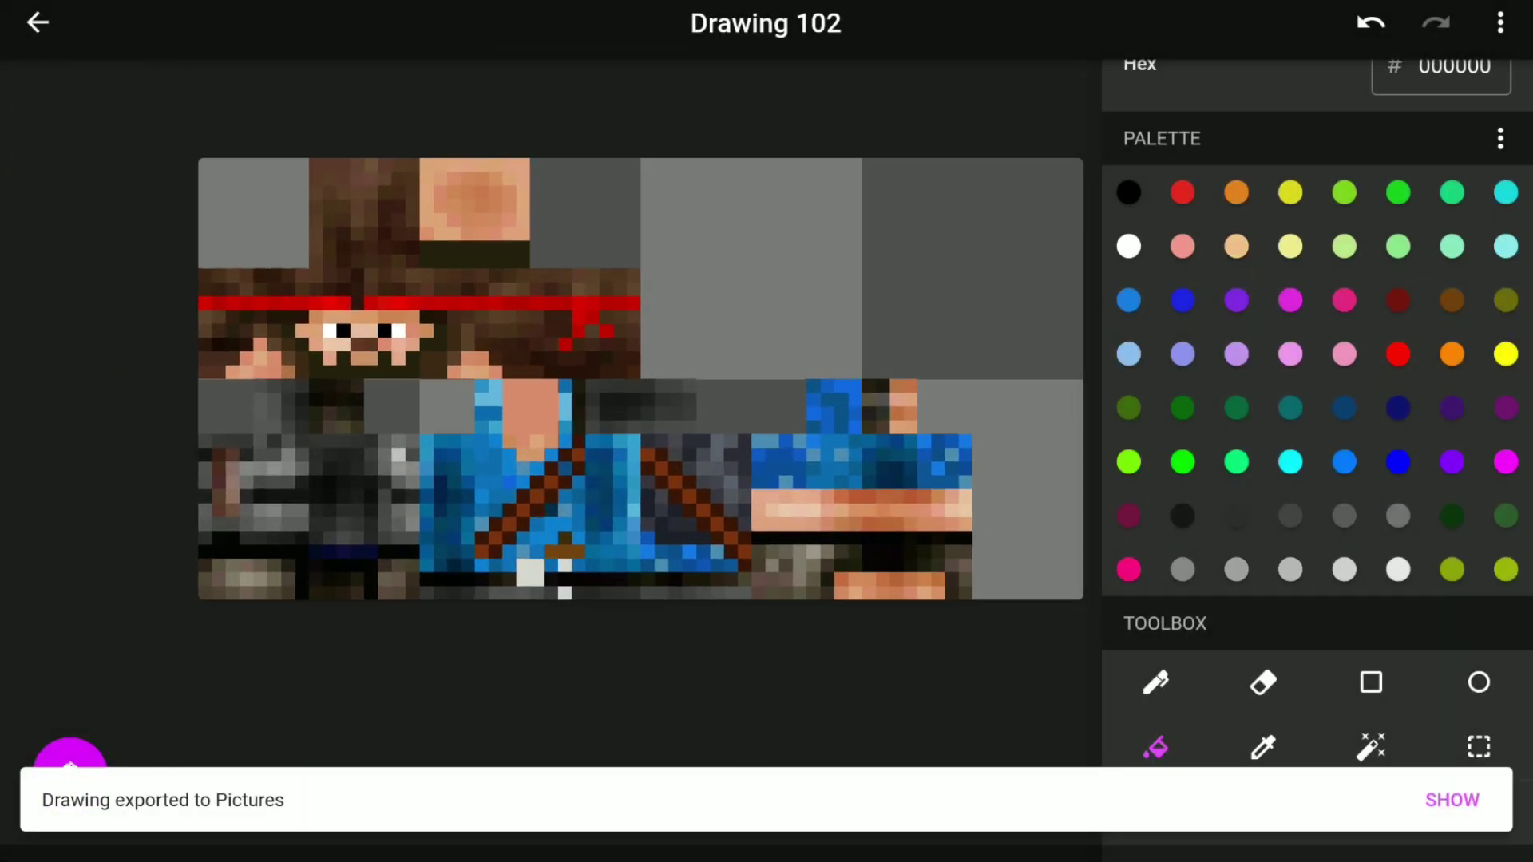
{"action": "scroll", "coordinate": [641, 379], "scroll_direction": "down", "scroll_amount": 3}
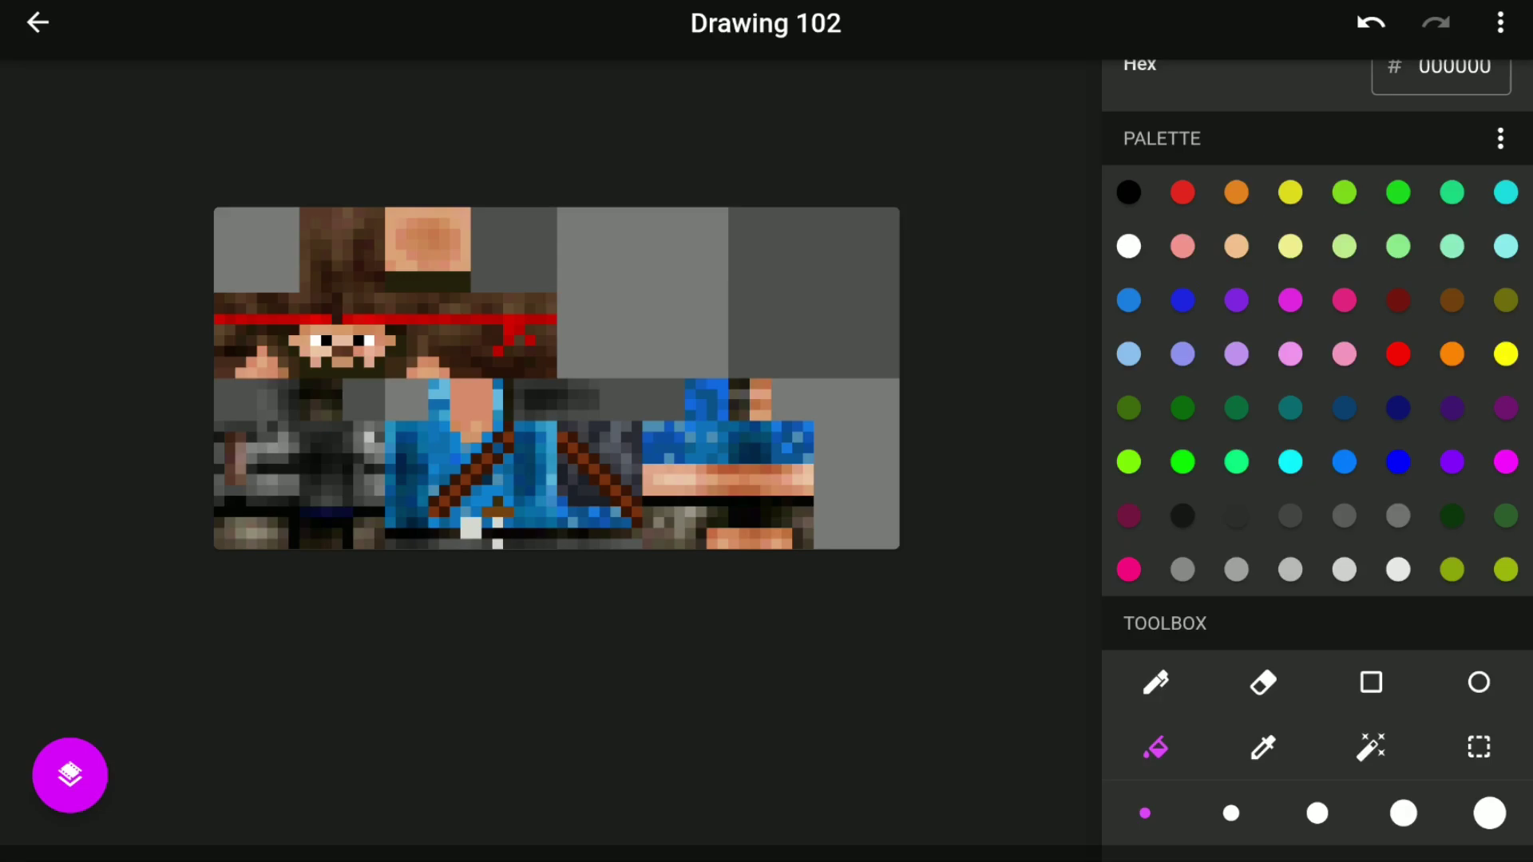
{"action": "scroll", "coordinate": [559, 379], "scroll_direction": "up", "scroll_amount": 3}
{"action": "scroll", "coordinate": [559, 379], "scroll_direction": "down", "scroll_amount": 3}
{"action": "scroll", "coordinate": [559, 379], "scroll_direction": "up", "scroll_amount": 1}
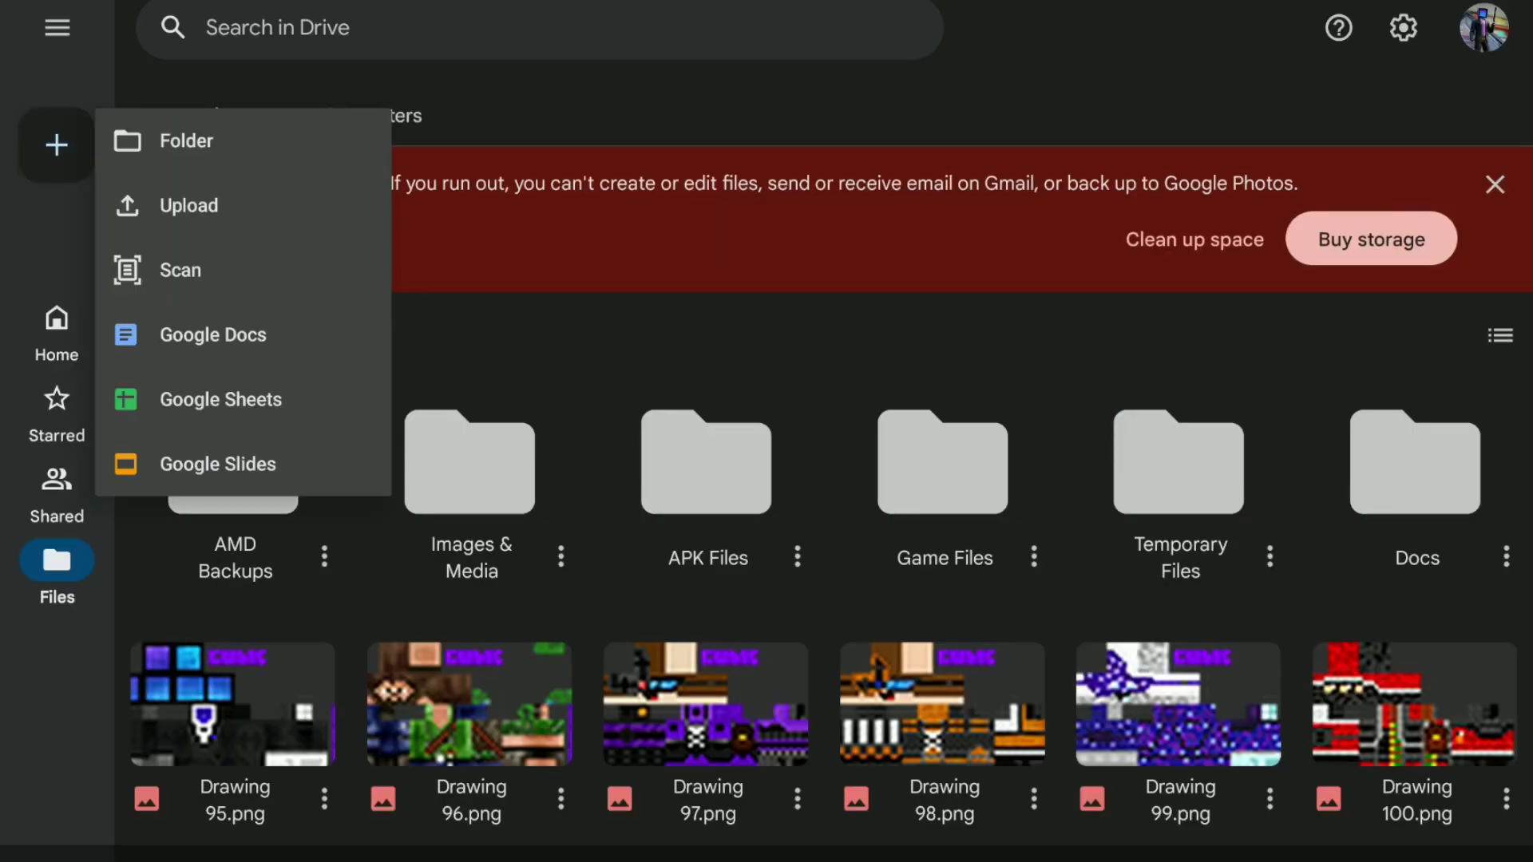
Step: In Google Drive, upload Drawing 102.png from the phone's recent files
{"action": "left_click", "coordinate": [189, 206]}
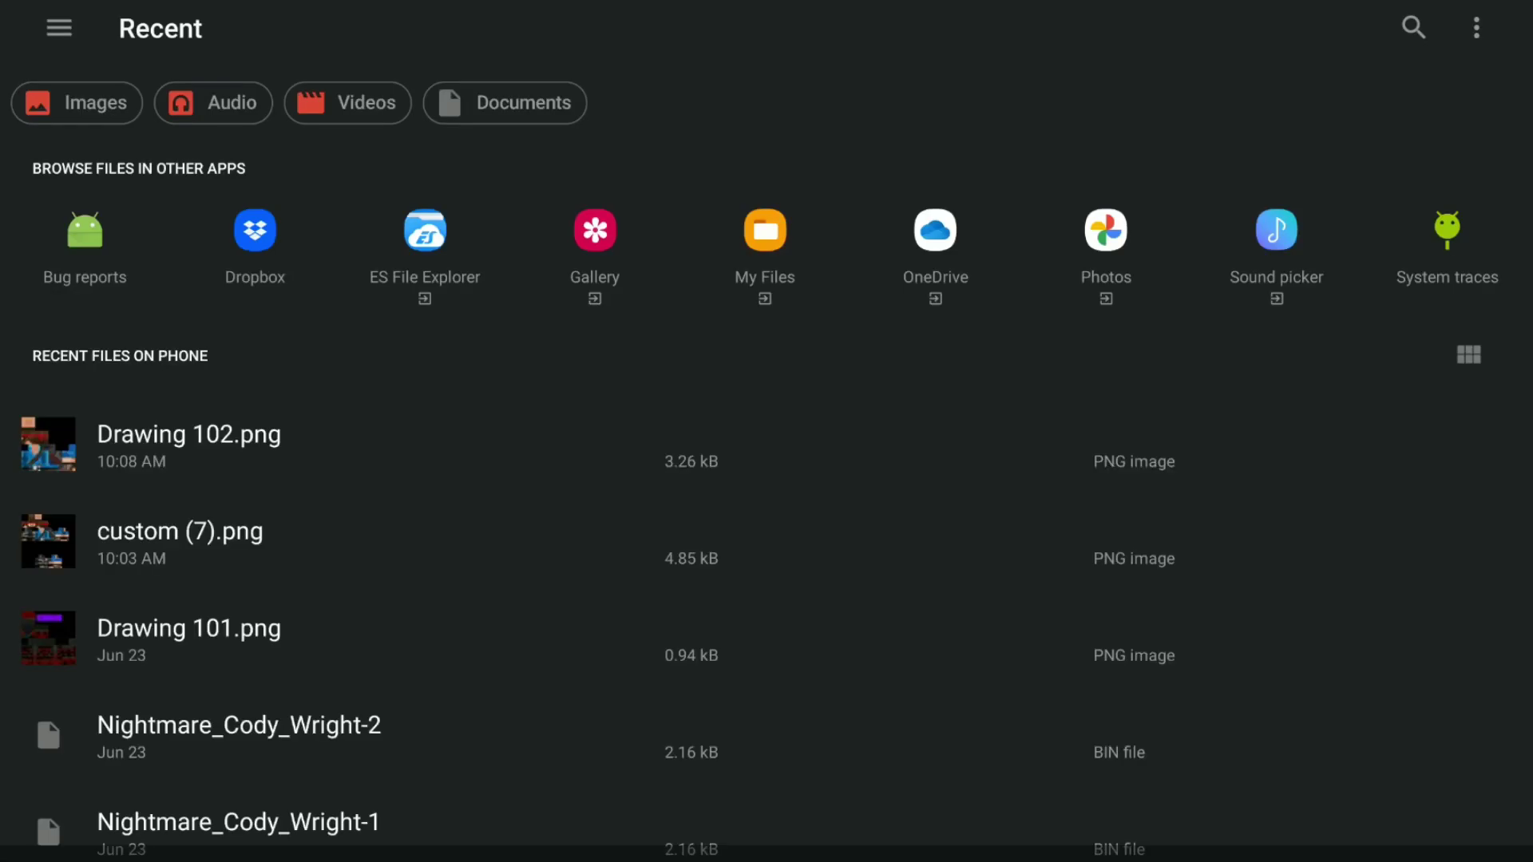
{"action": "left_click", "coordinate": [189, 444]}
{"action": "left_click", "coordinate": [1417, 28]}
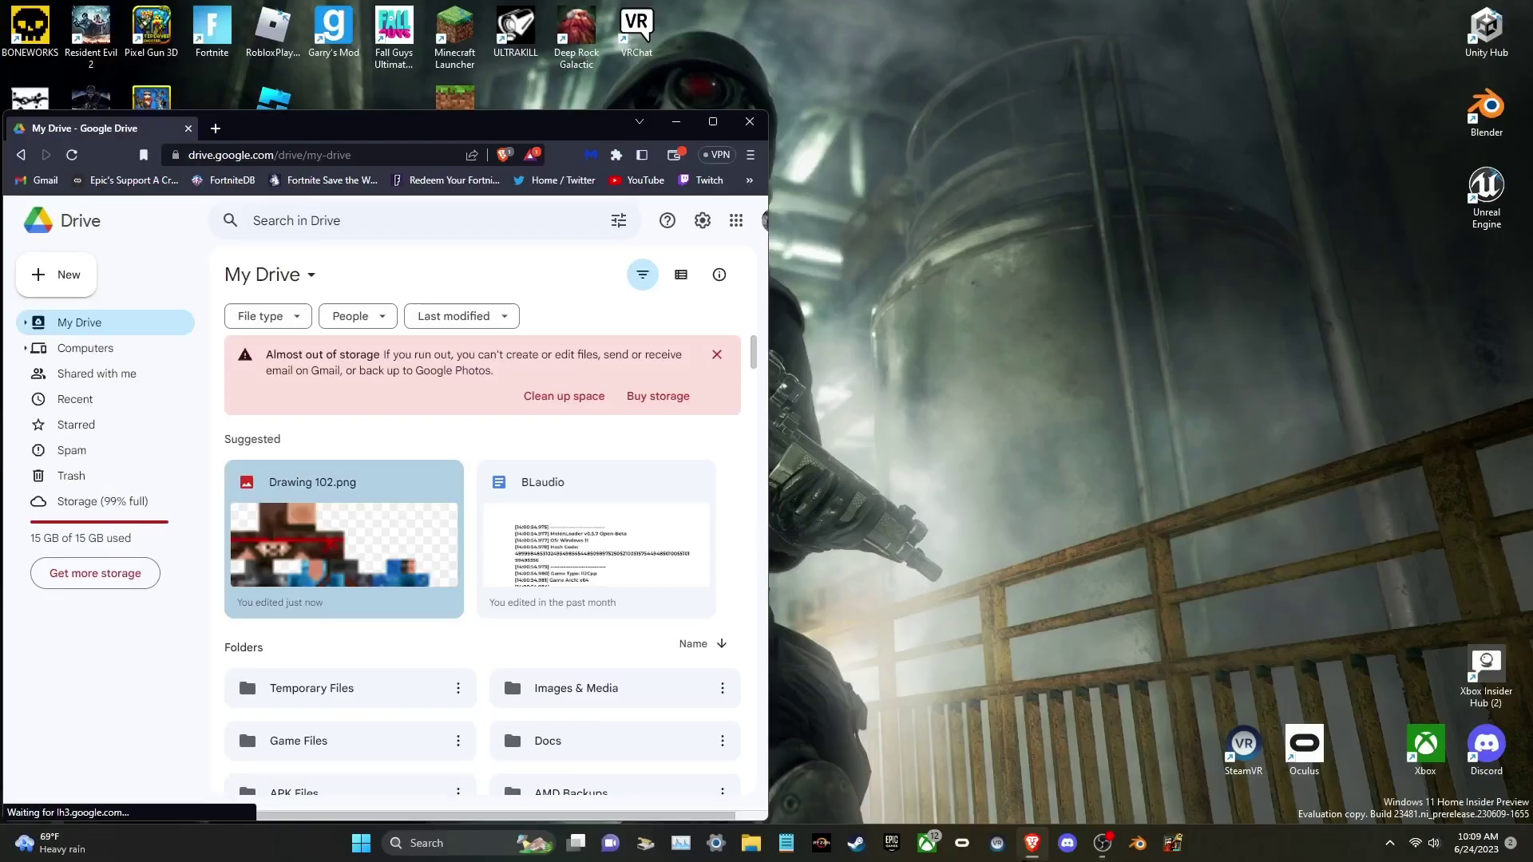
Step: On the PC, download Drawing 102.png from Google Drive in the browser and close the browser window
{"action": "right_click", "coordinate": [315, 537]}
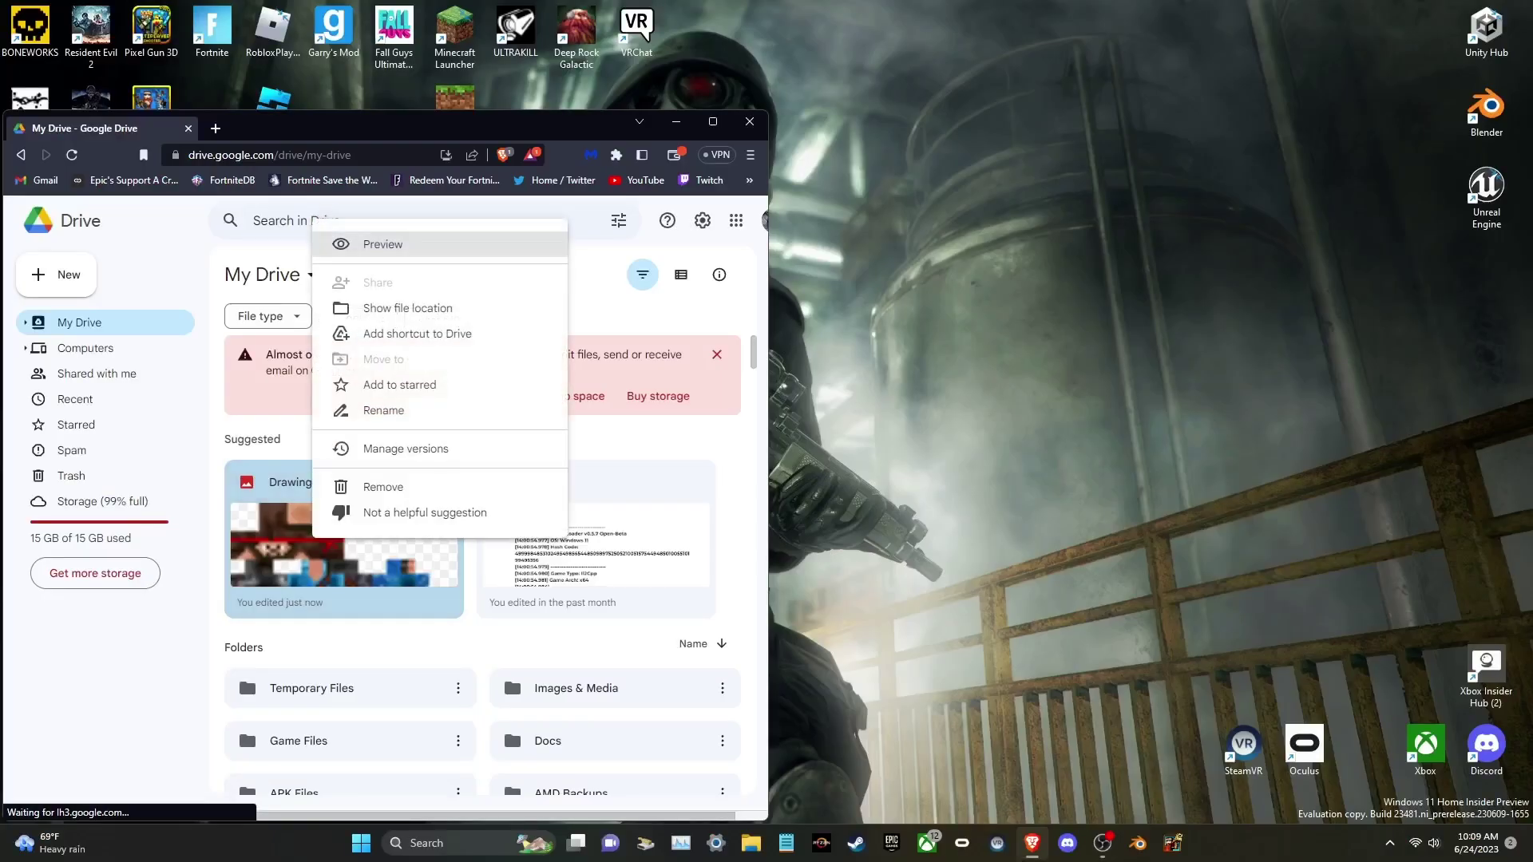
{"action": "left_click", "coordinate": [275, 546]}
{"action": "right_click", "coordinate": [274, 544]}
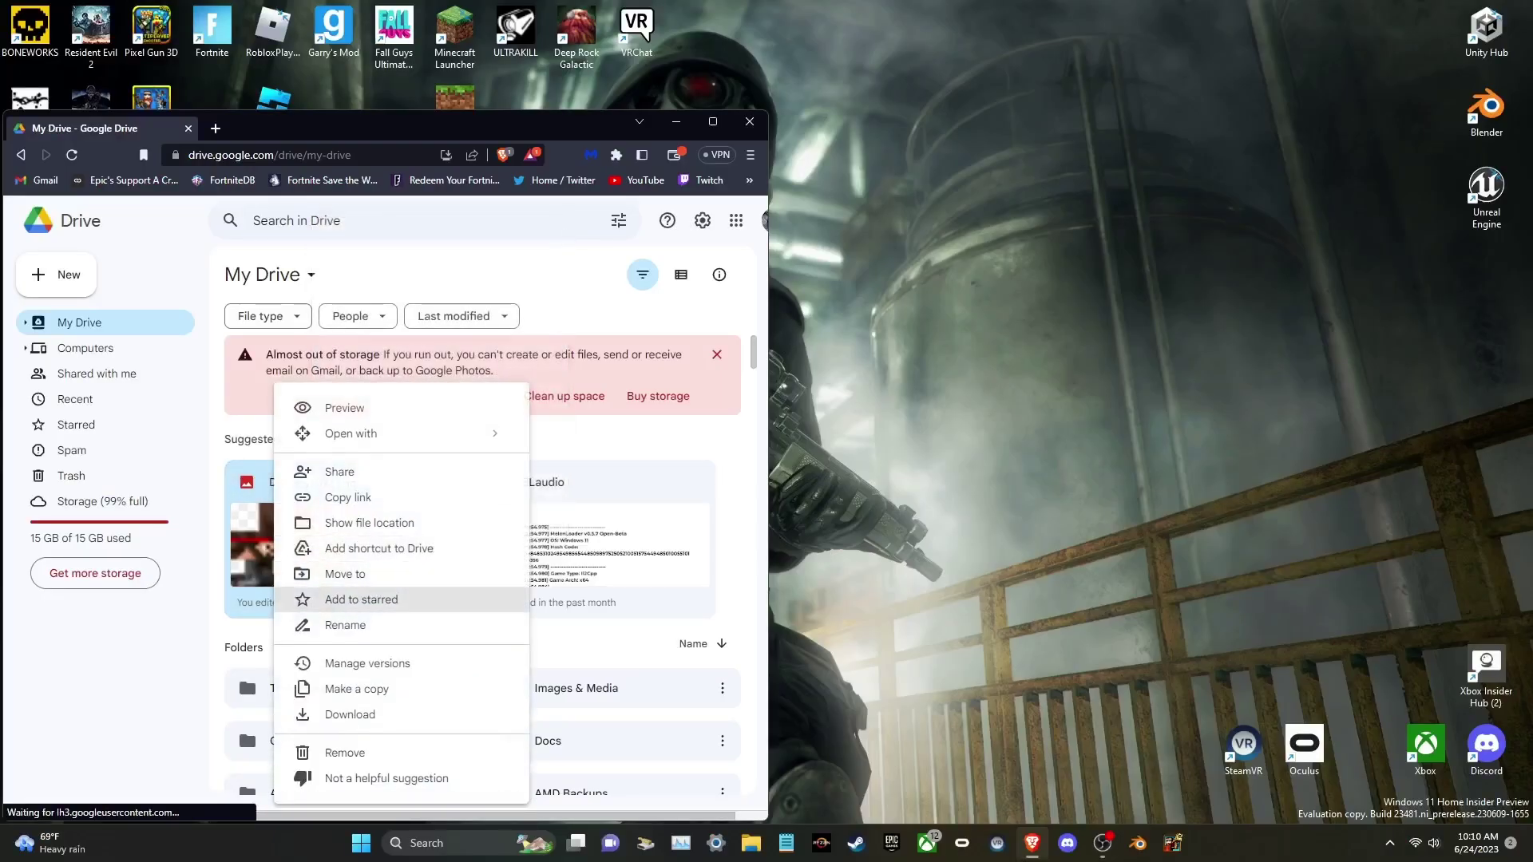
{"action": "left_click", "coordinate": [350, 714]}
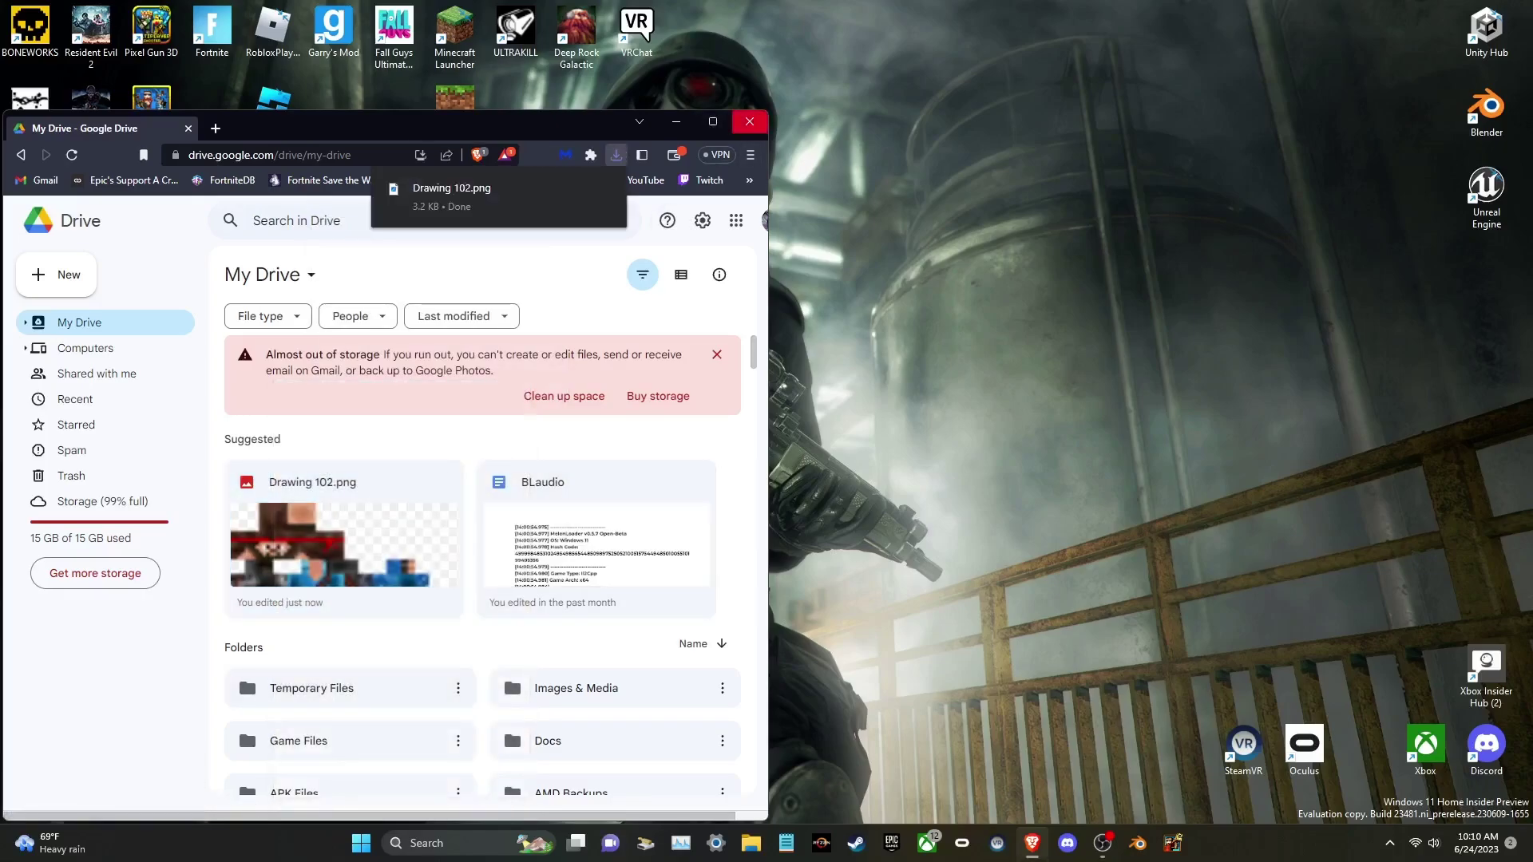
{"action": "left_click", "coordinate": [749, 121]}
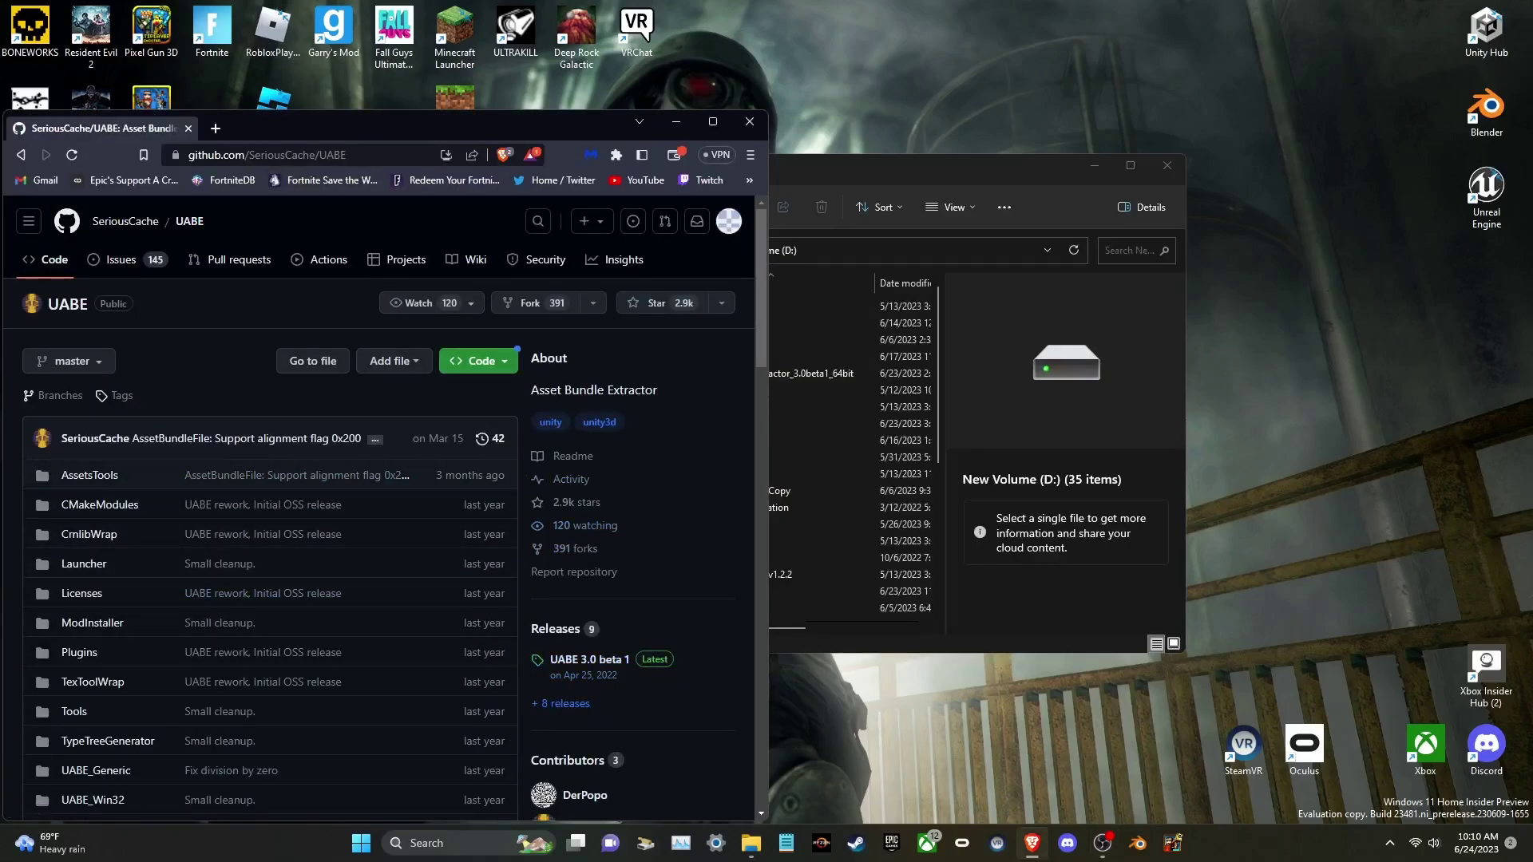
Step: View the downloadable assets of the UABE 3.0 beta 1 release on GitHub, and close the browser window
{"action": "scroll", "coordinate": [272, 475], "scroll_direction": "down", "scroll_amount": 3}
{"action": "left_click", "coordinate": [589, 393]}
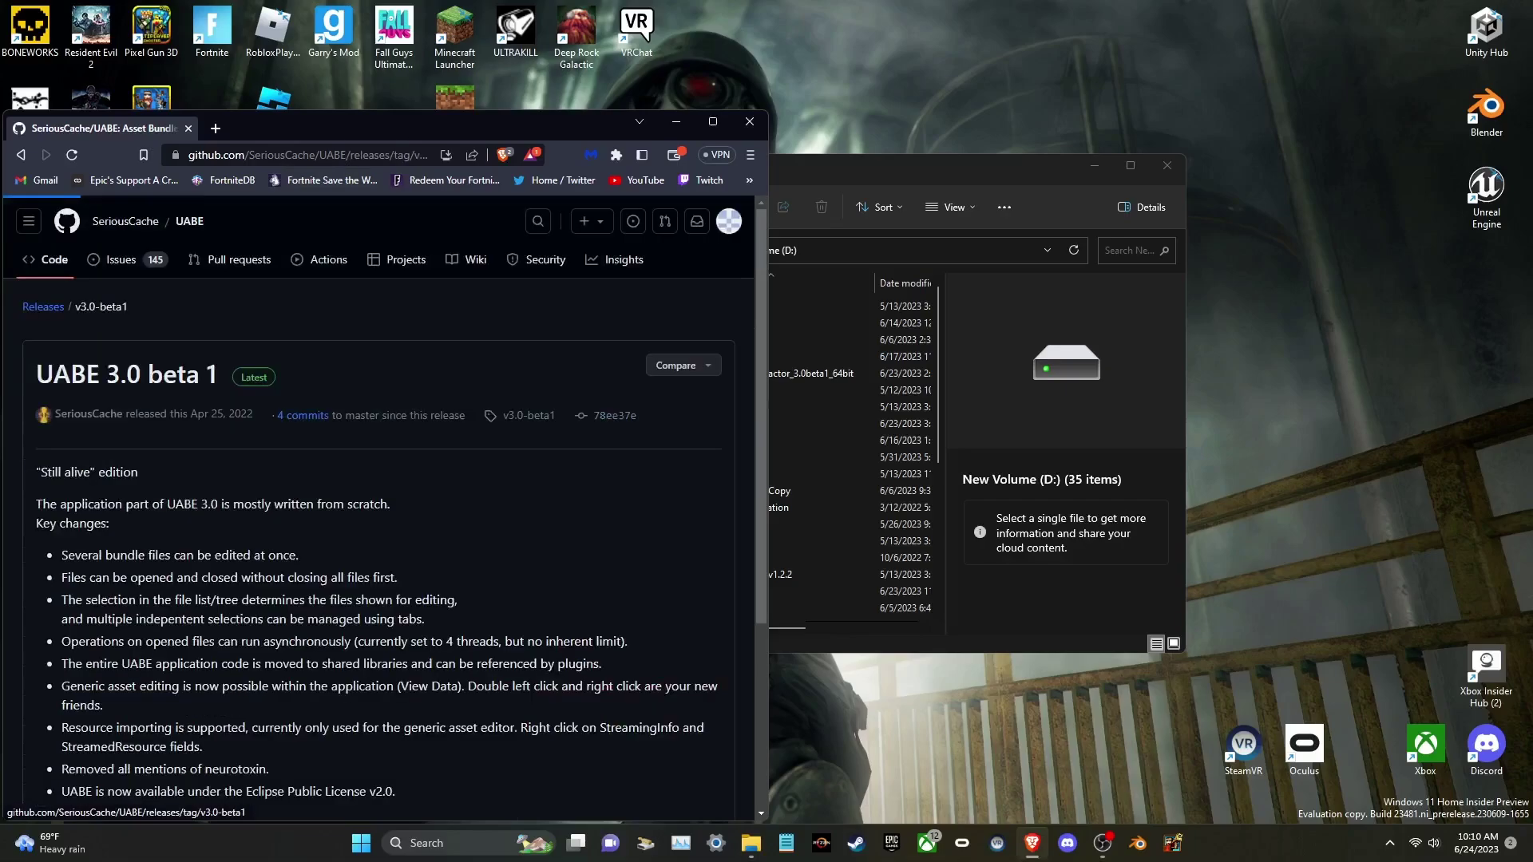
{"action": "scroll", "coordinate": [240, 559], "scroll_direction": "down", "scroll_amount": 3}
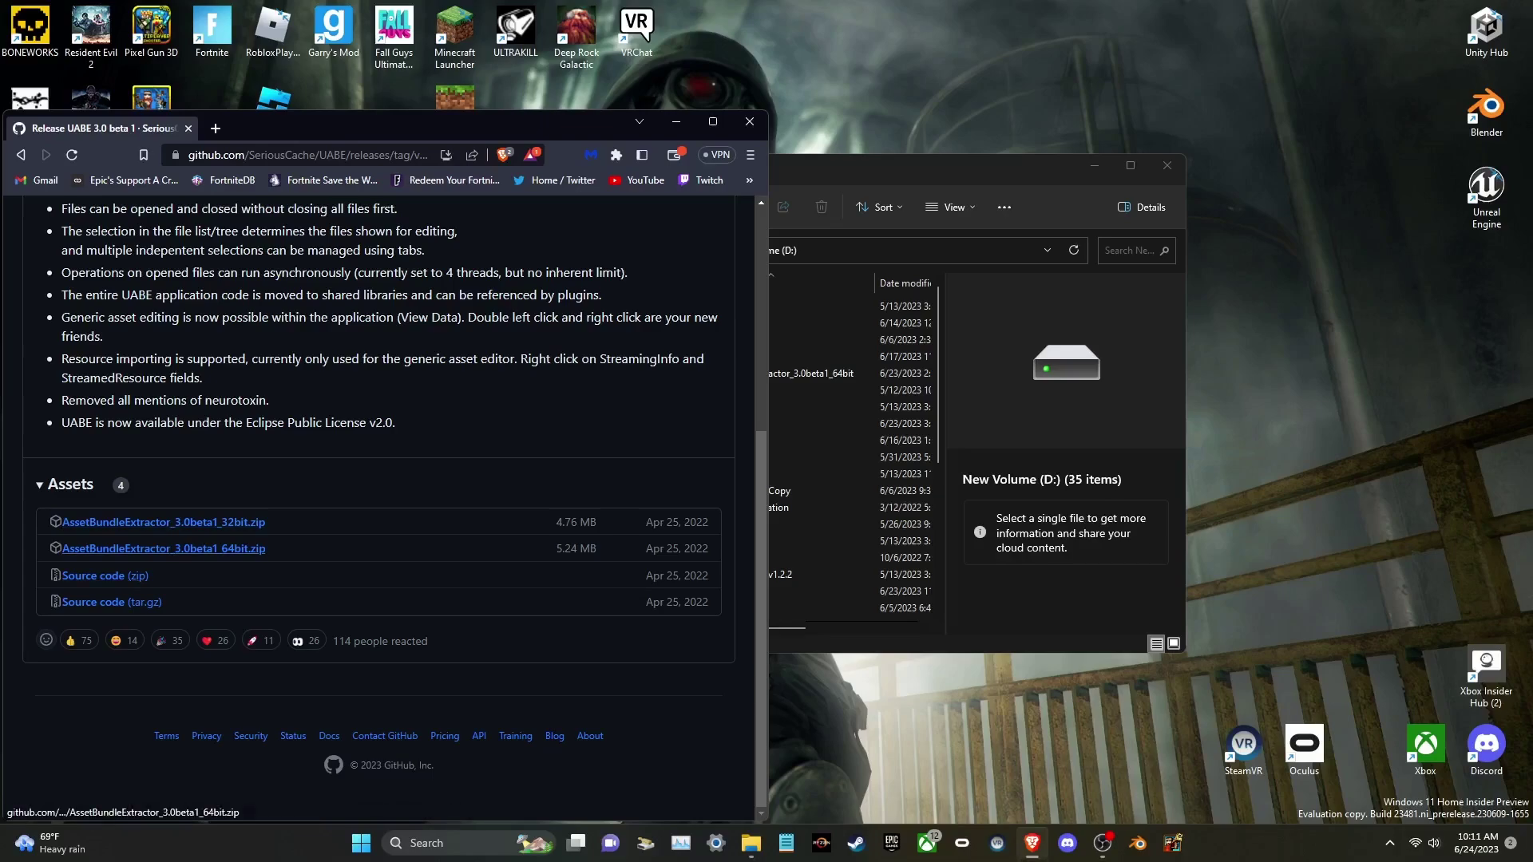
{"action": "left_click", "coordinate": [750, 123]}
Step: Launch AssetBundleExtractor.exe from the extracted AssetBundleExtractor_3.0beta1_64bit folder on drive D
{"action": "left_click", "coordinate": [776, 374]}
{"action": "double_click", "coordinate": [775, 374]}
{"action": "double_click", "coordinate": [766, 306]}
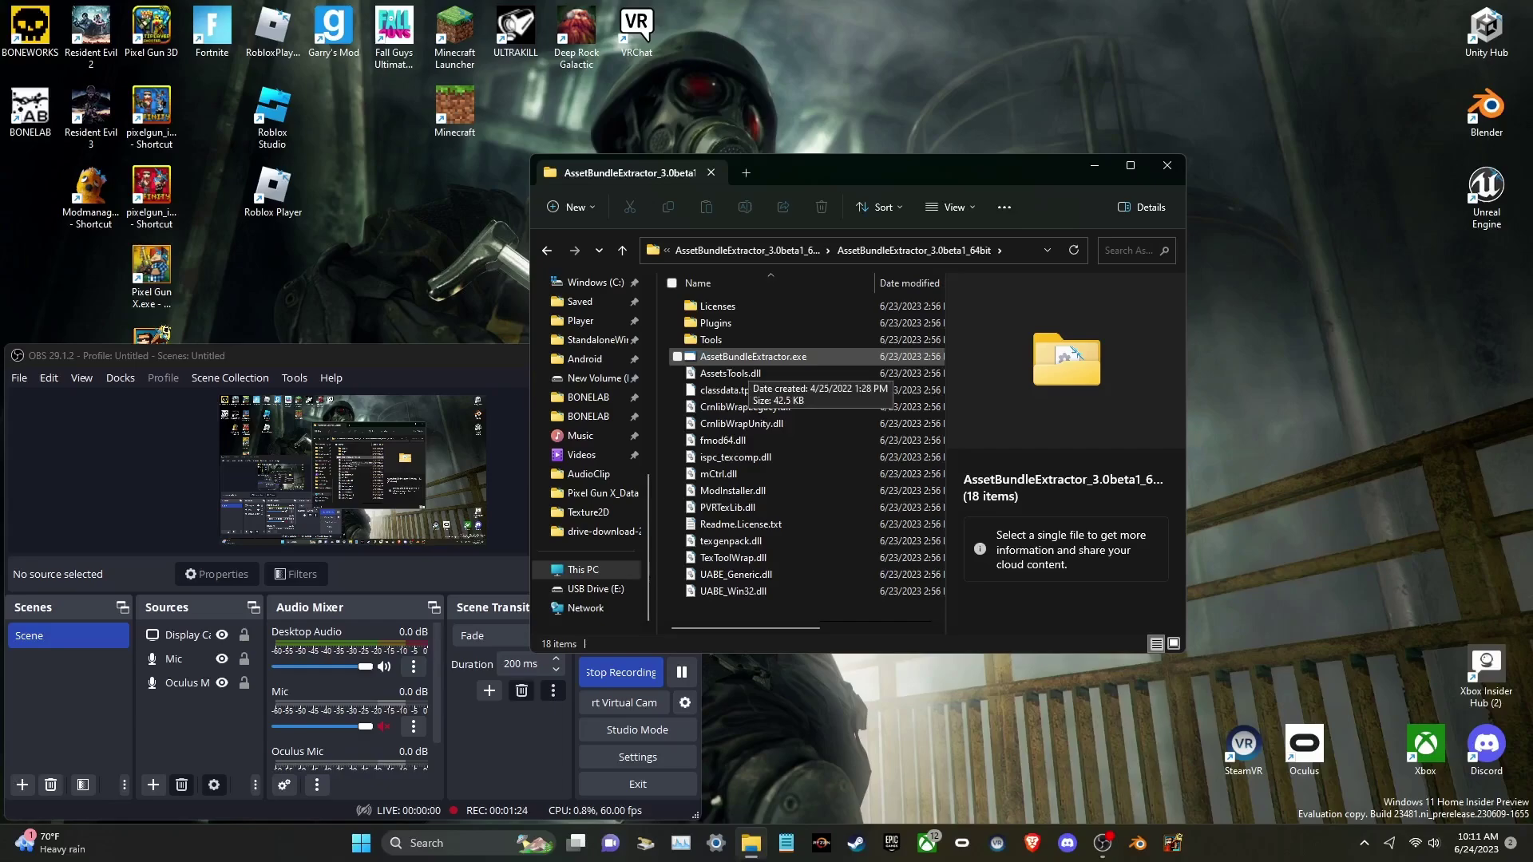
{"action": "left_click", "coordinate": [748, 358]}
{"action": "double_click", "coordinate": [753, 356]}
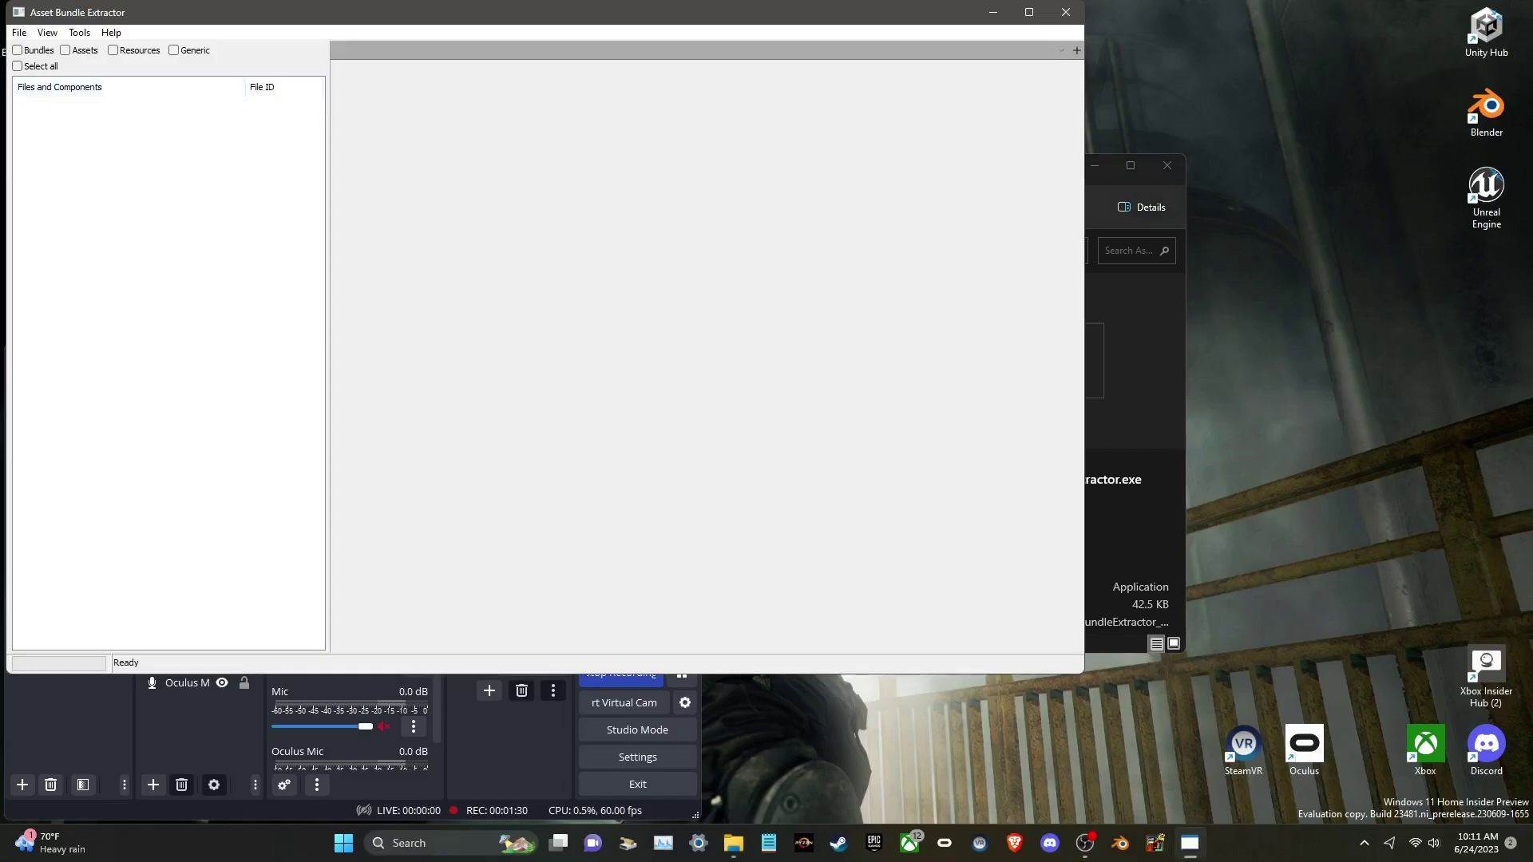
Step: Start opening files and browse to Documents\pixelgun_win_launcher_4.0.0\Games\PixelGun3D_New\pixelgun_win_Data
{"action": "left_click", "coordinate": [19, 32]}
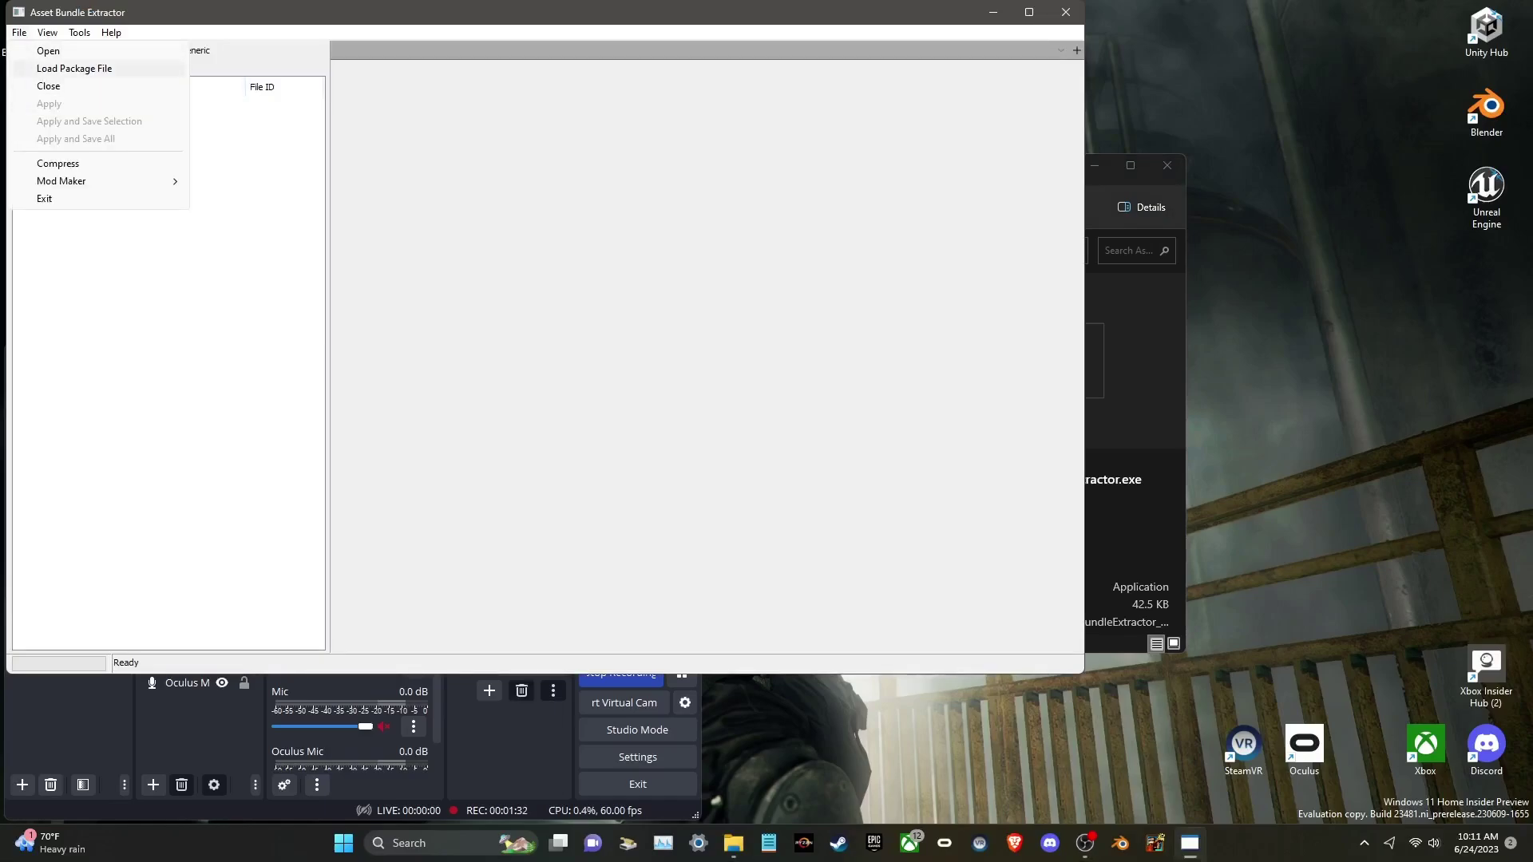
{"action": "left_click", "coordinate": [48, 50]}
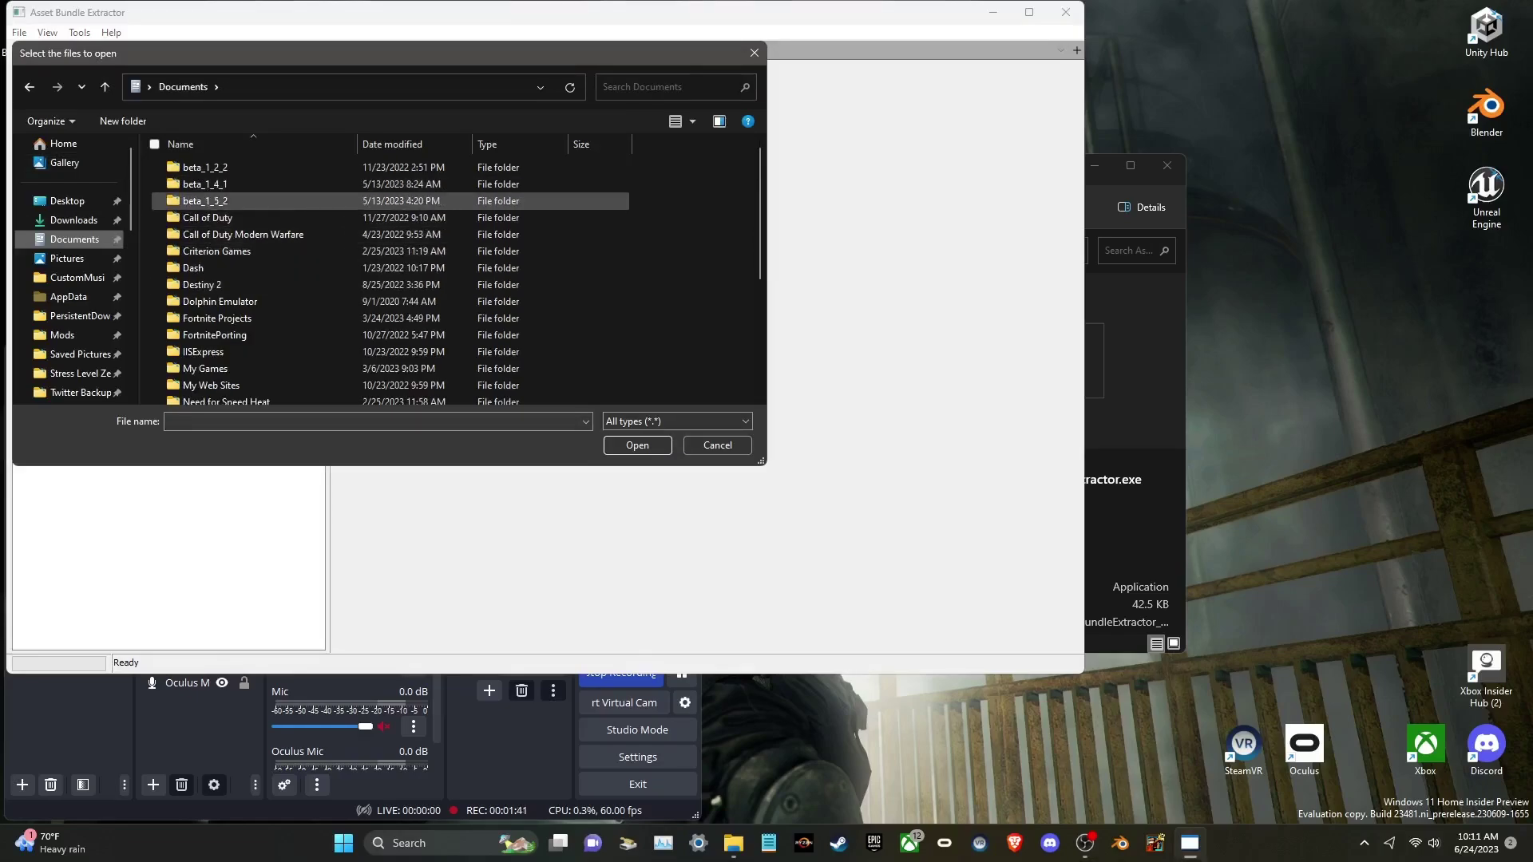
{"action": "scroll", "coordinate": [319, 271], "scroll_direction": "down", "scroll_amount": 2}
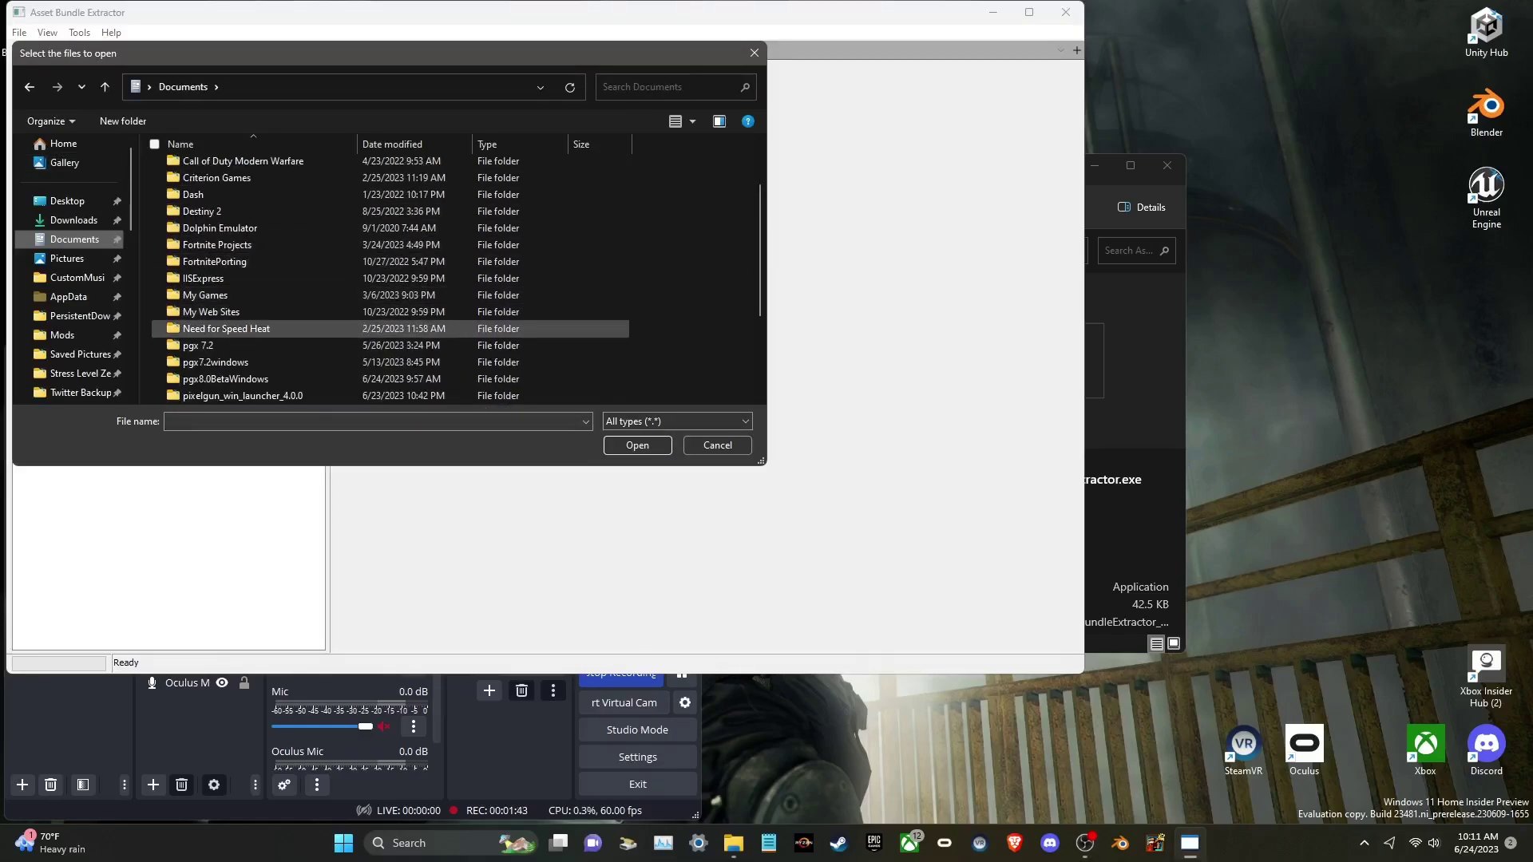
{"action": "scroll", "coordinate": [264, 328], "scroll_direction": "down", "scroll_amount": 2}
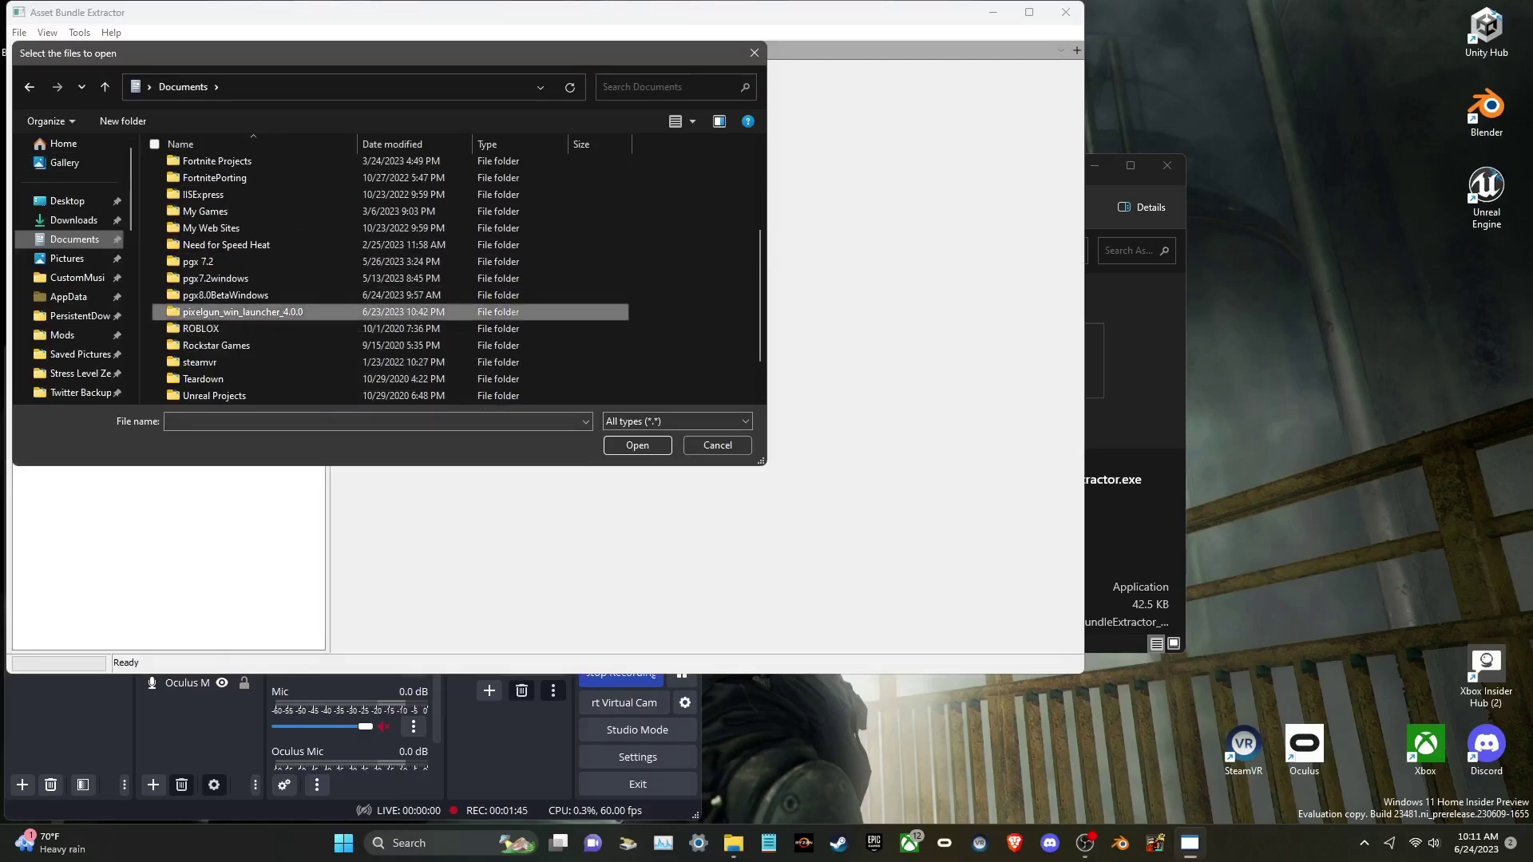
{"action": "double_click", "coordinate": [240, 312]}
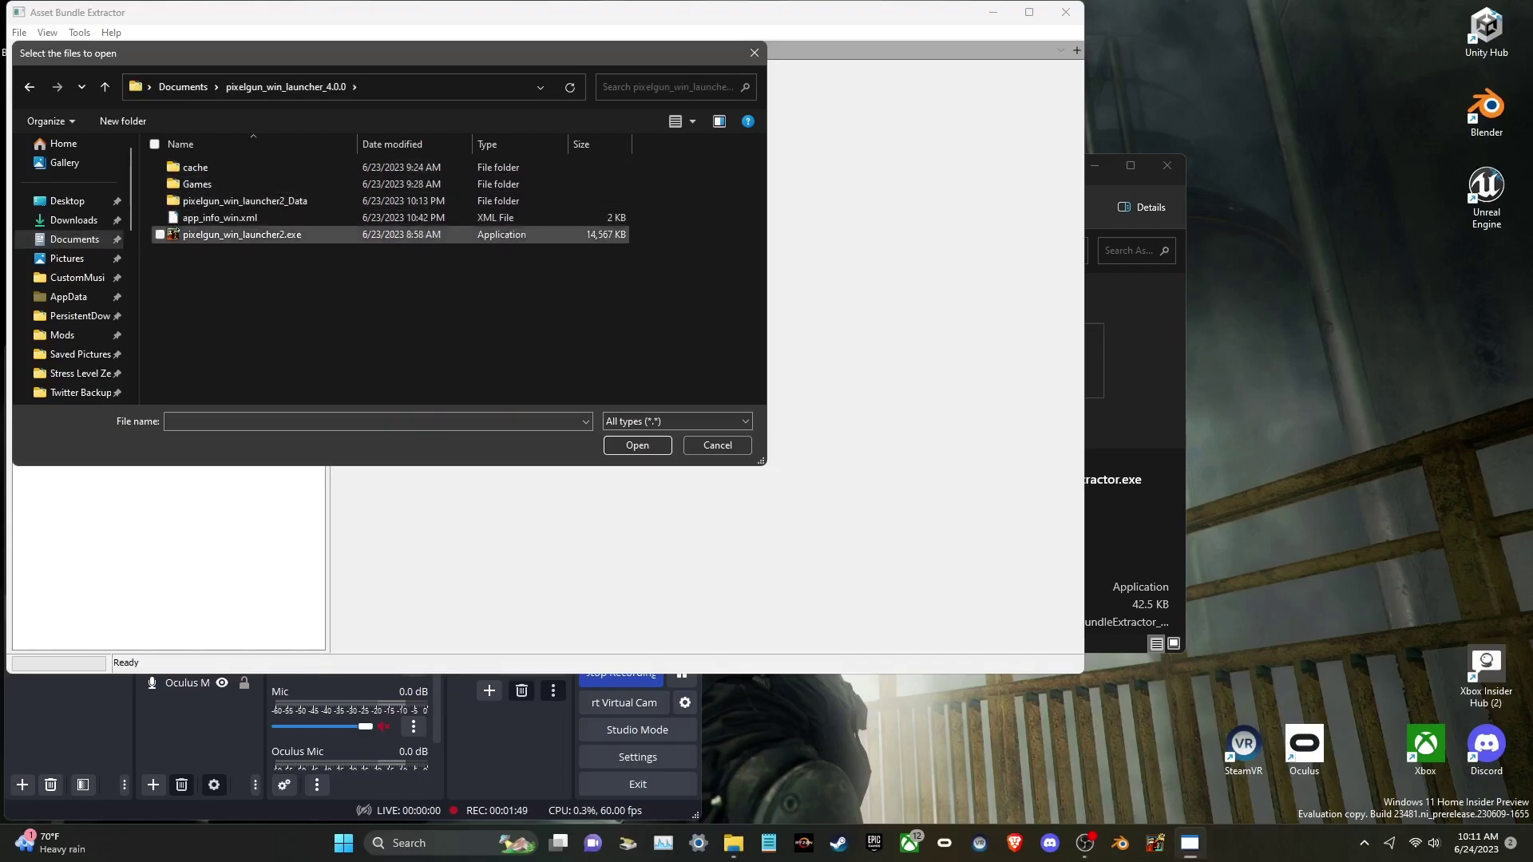
{"action": "double_click", "coordinate": [197, 184]}
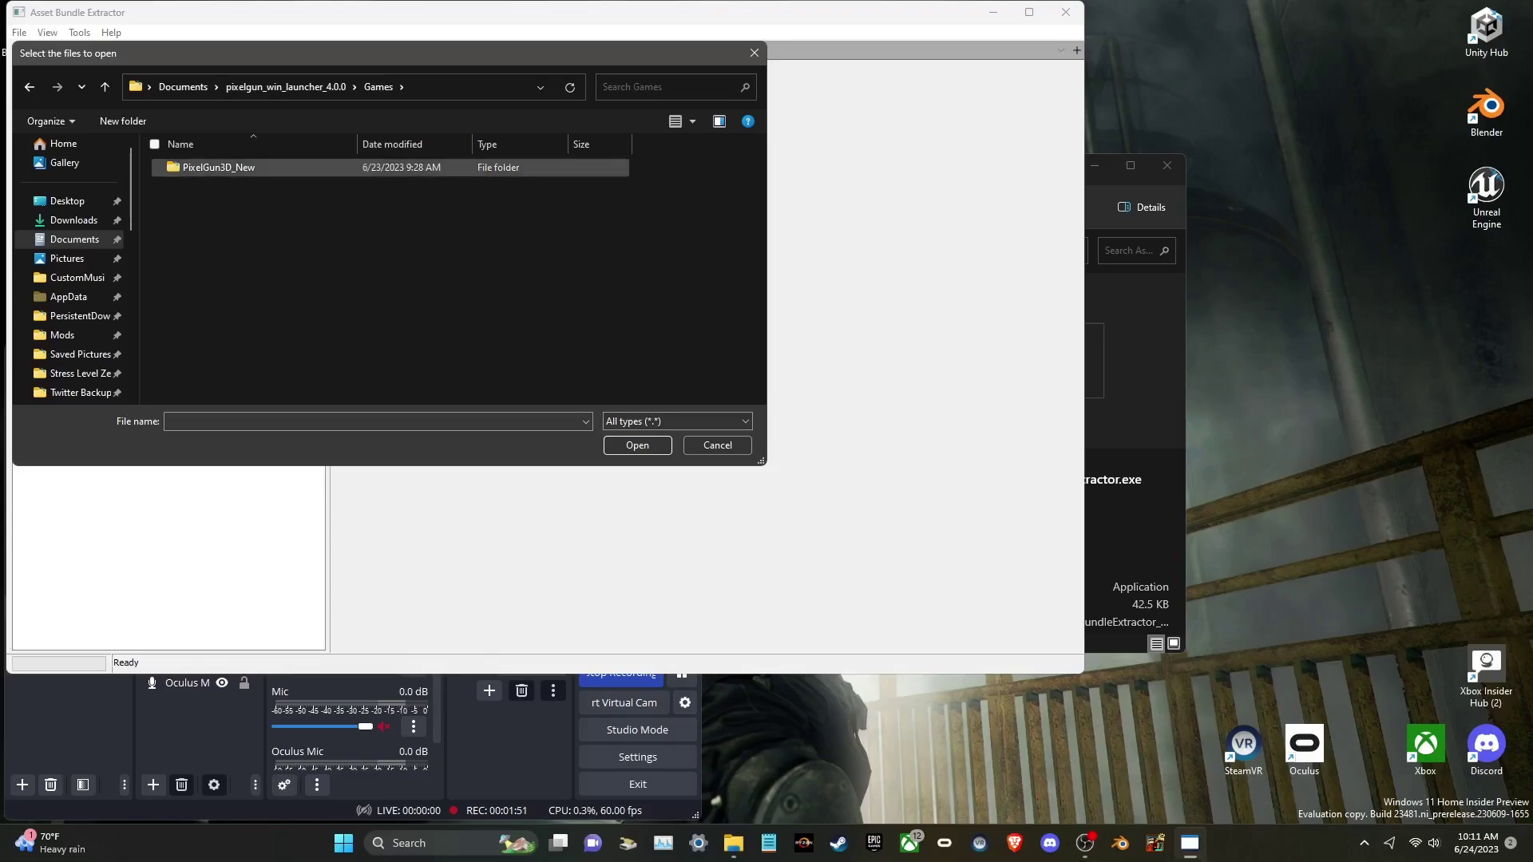
{"action": "double_click", "coordinate": [199, 168]}
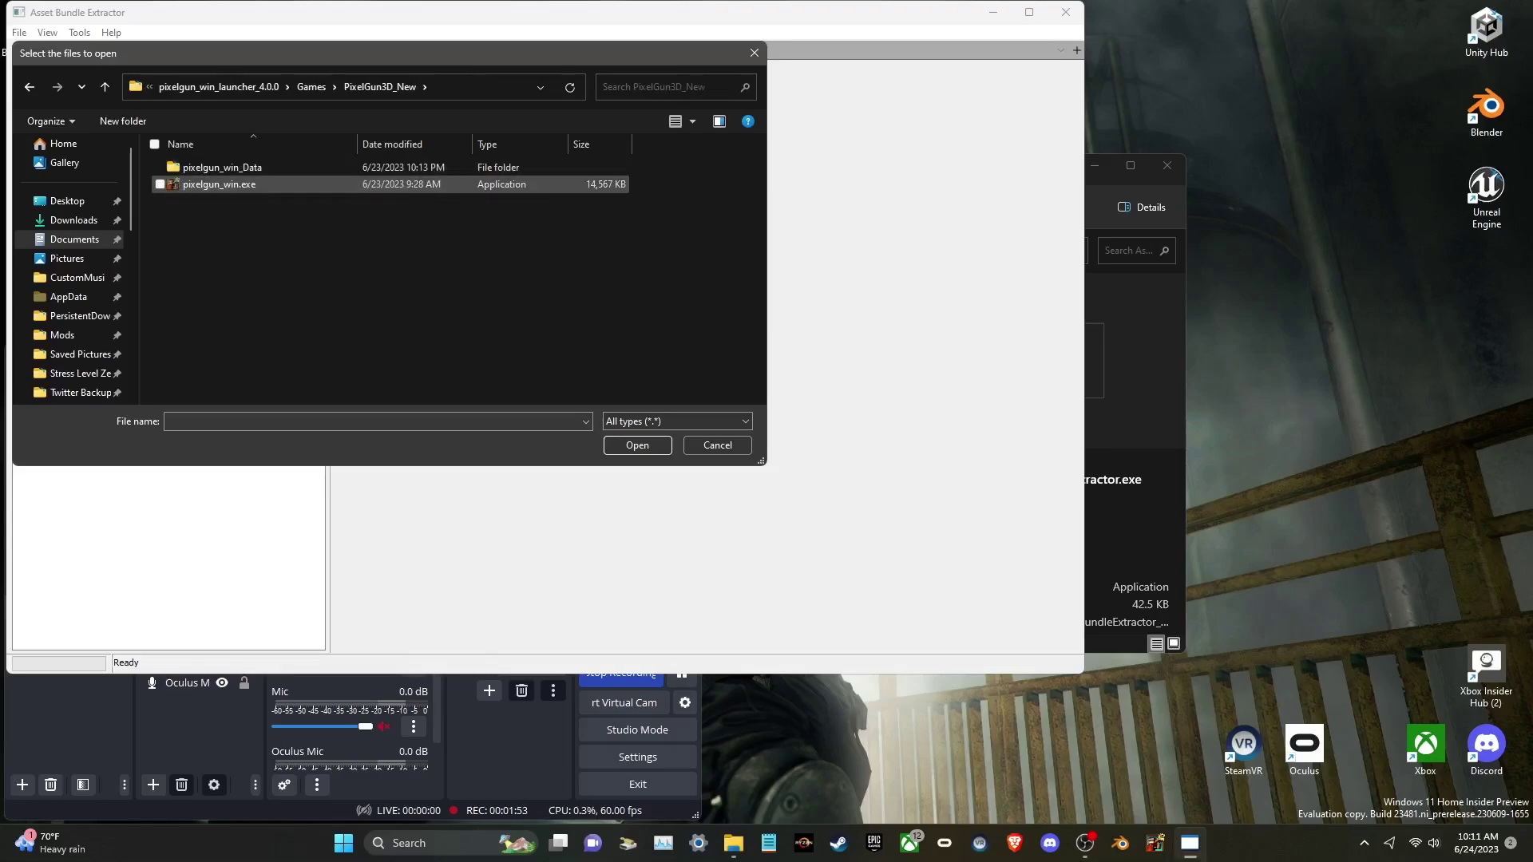
{"action": "double_click", "coordinate": [199, 168]}
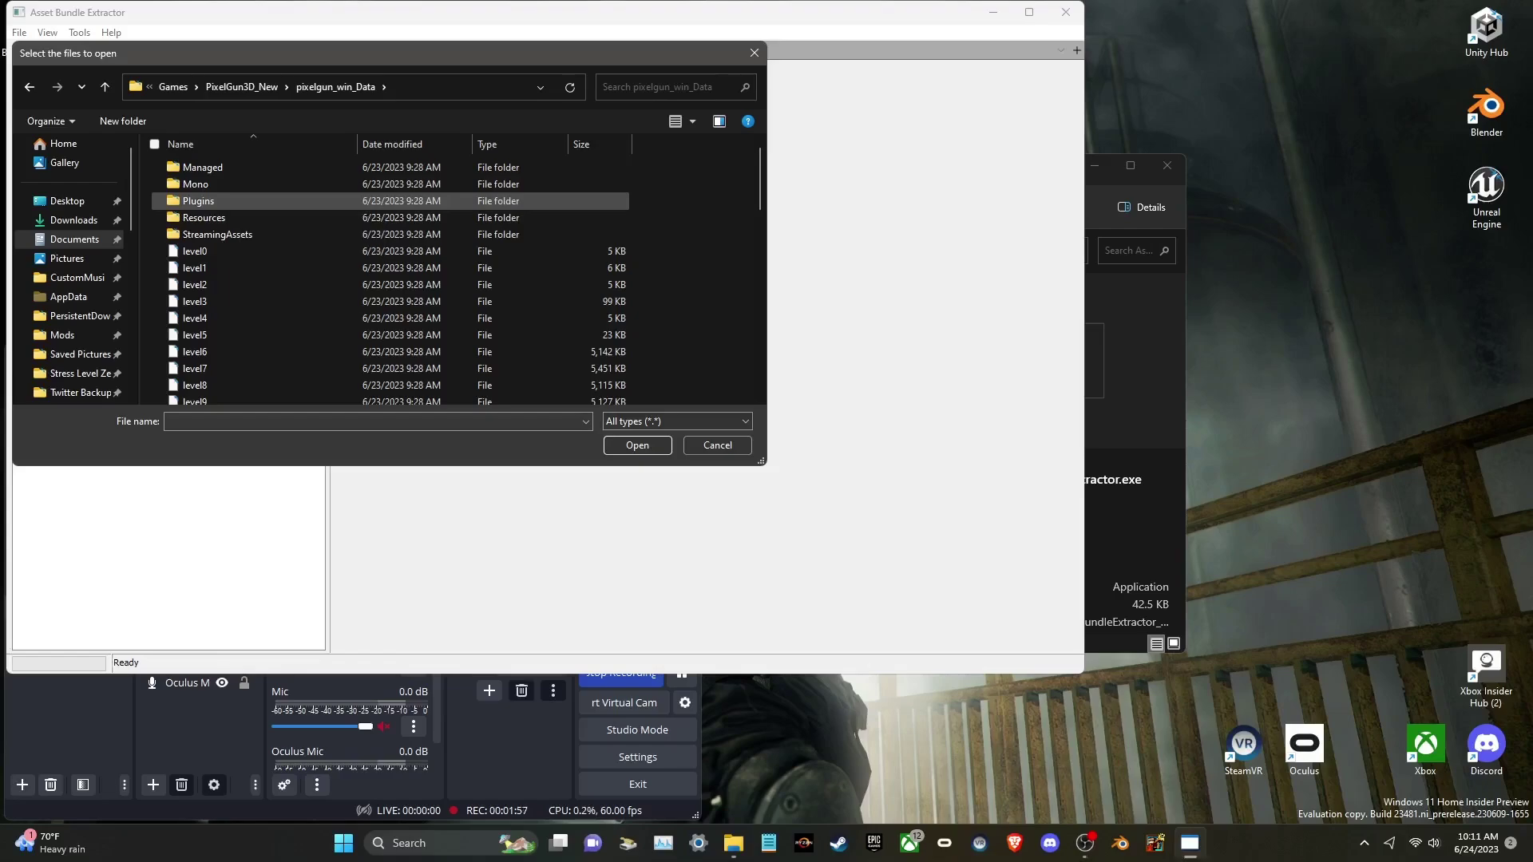
Step: Select every file in the pixelgun_win_Data folder and load them all
{"action": "key", "text": "ctrl+a"}
{"action": "scroll", "coordinate": [224, 294], "scroll_direction": "down", "scroll_amount": 7}
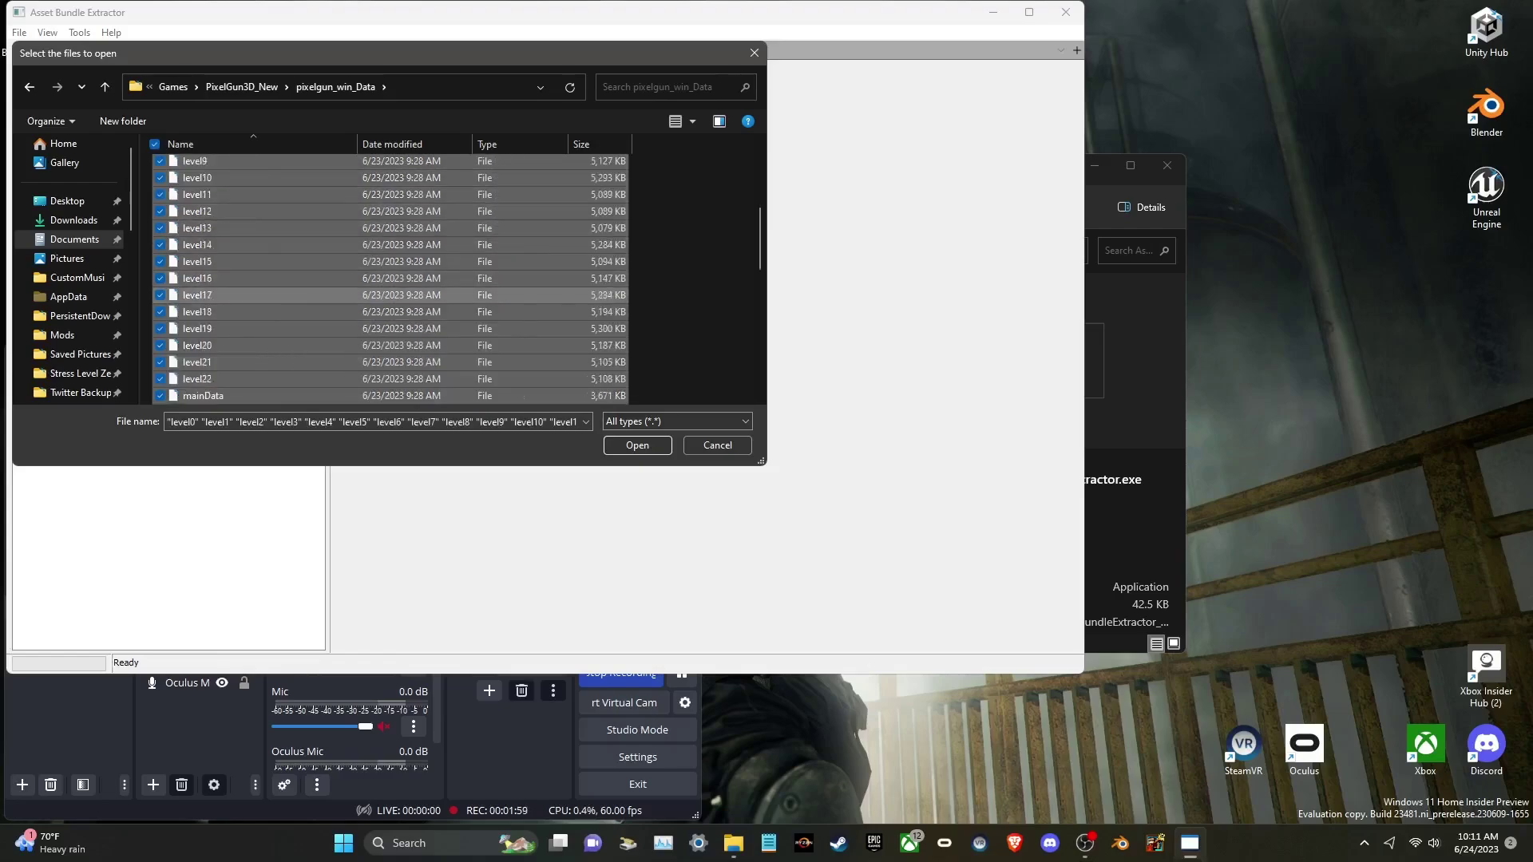
{"action": "scroll", "coordinate": [223, 295], "scroll_direction": "up", "scroll_amount": 2}
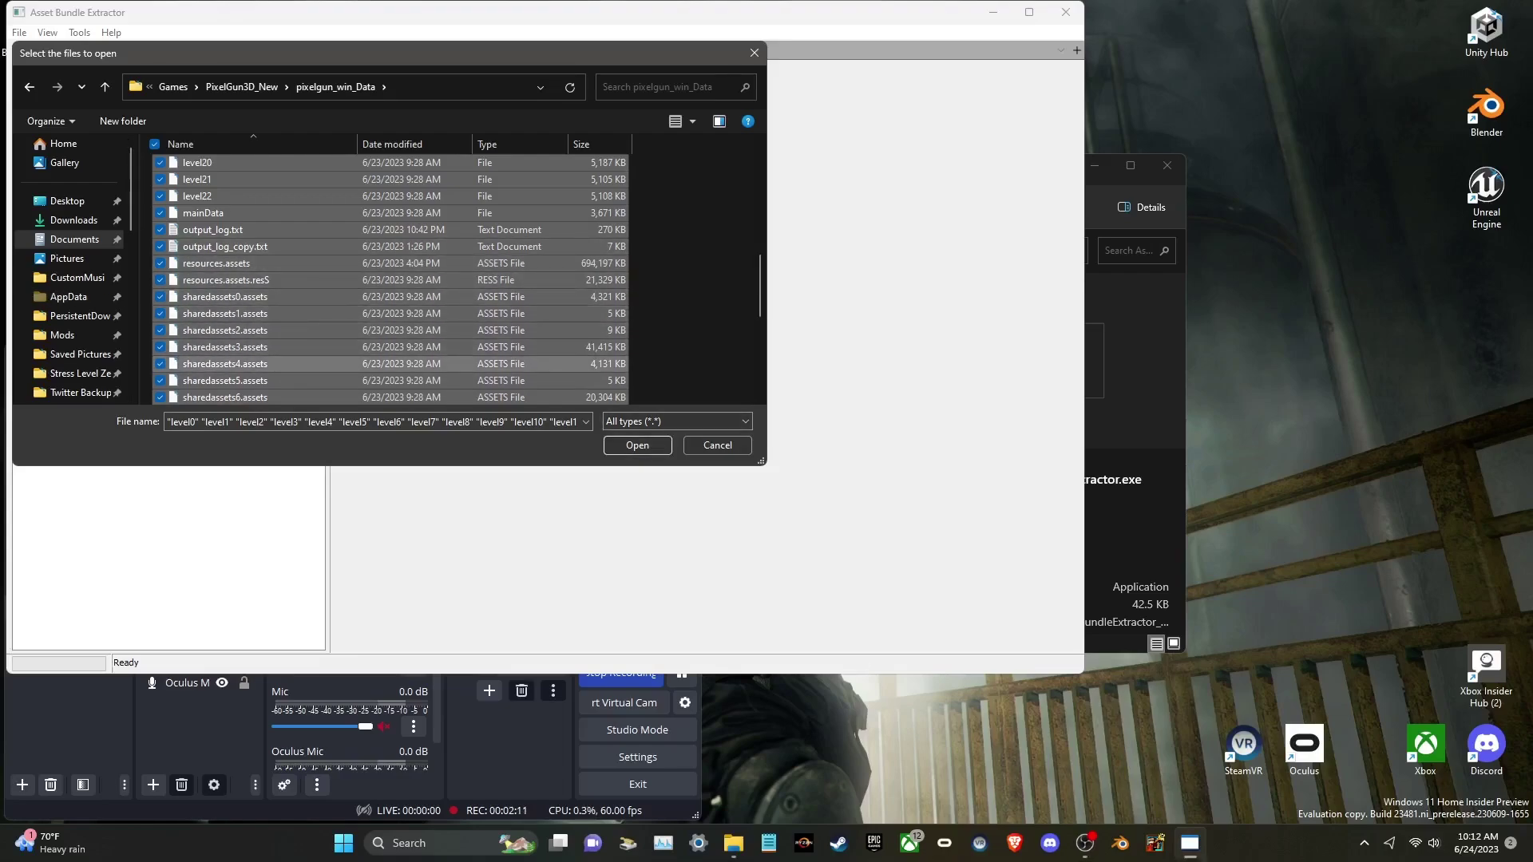
{"action": "left_click", "coordinate": [637, 445]}
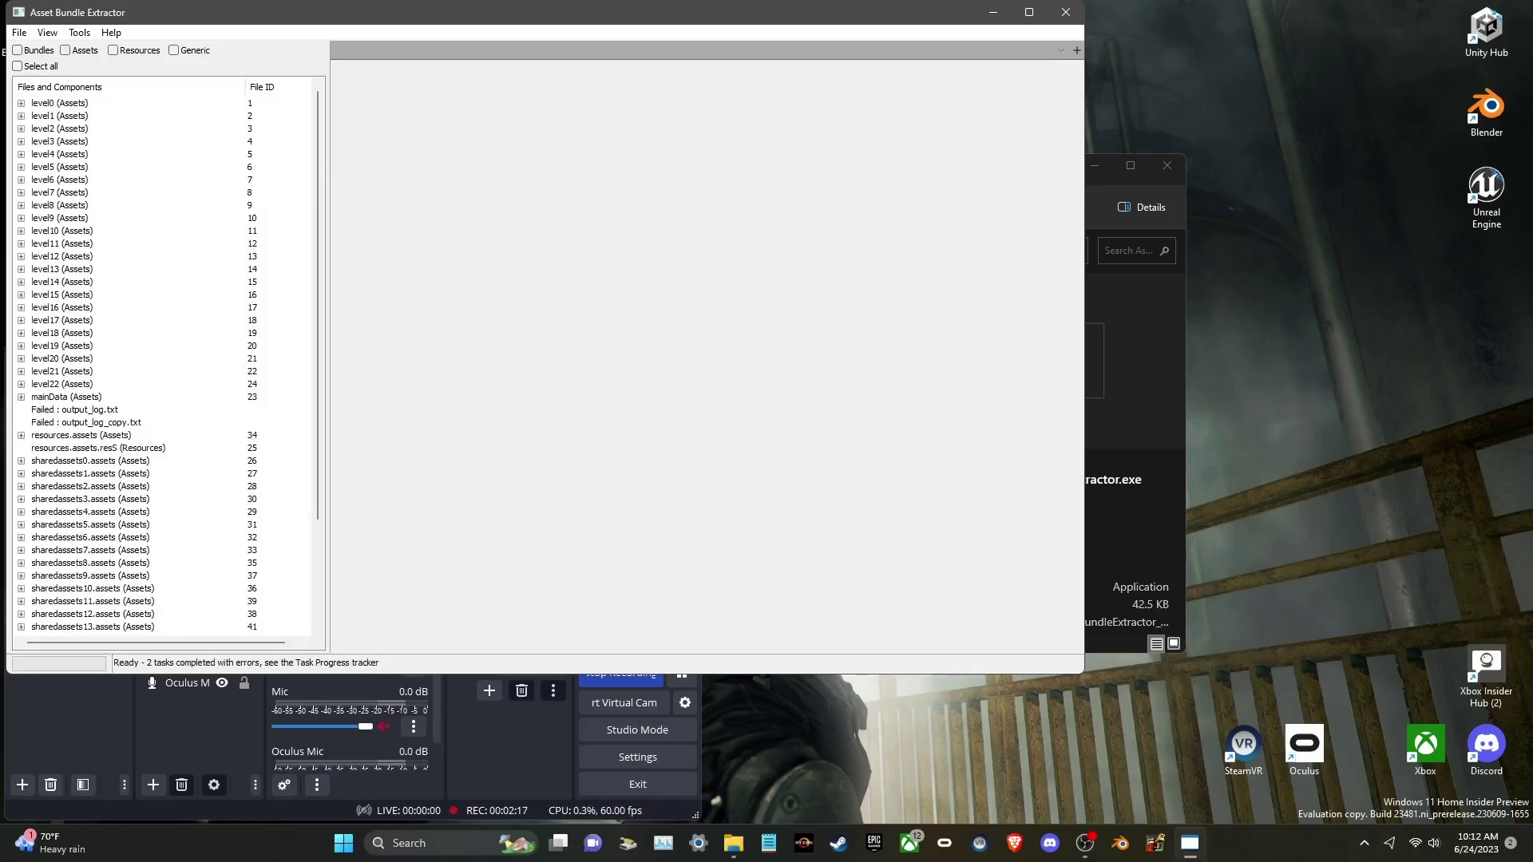
Step: Show the contents of all loaded assets files and sort the asset list by container in descending order
{"action": "left_click", "coordinate": [64, 50]}
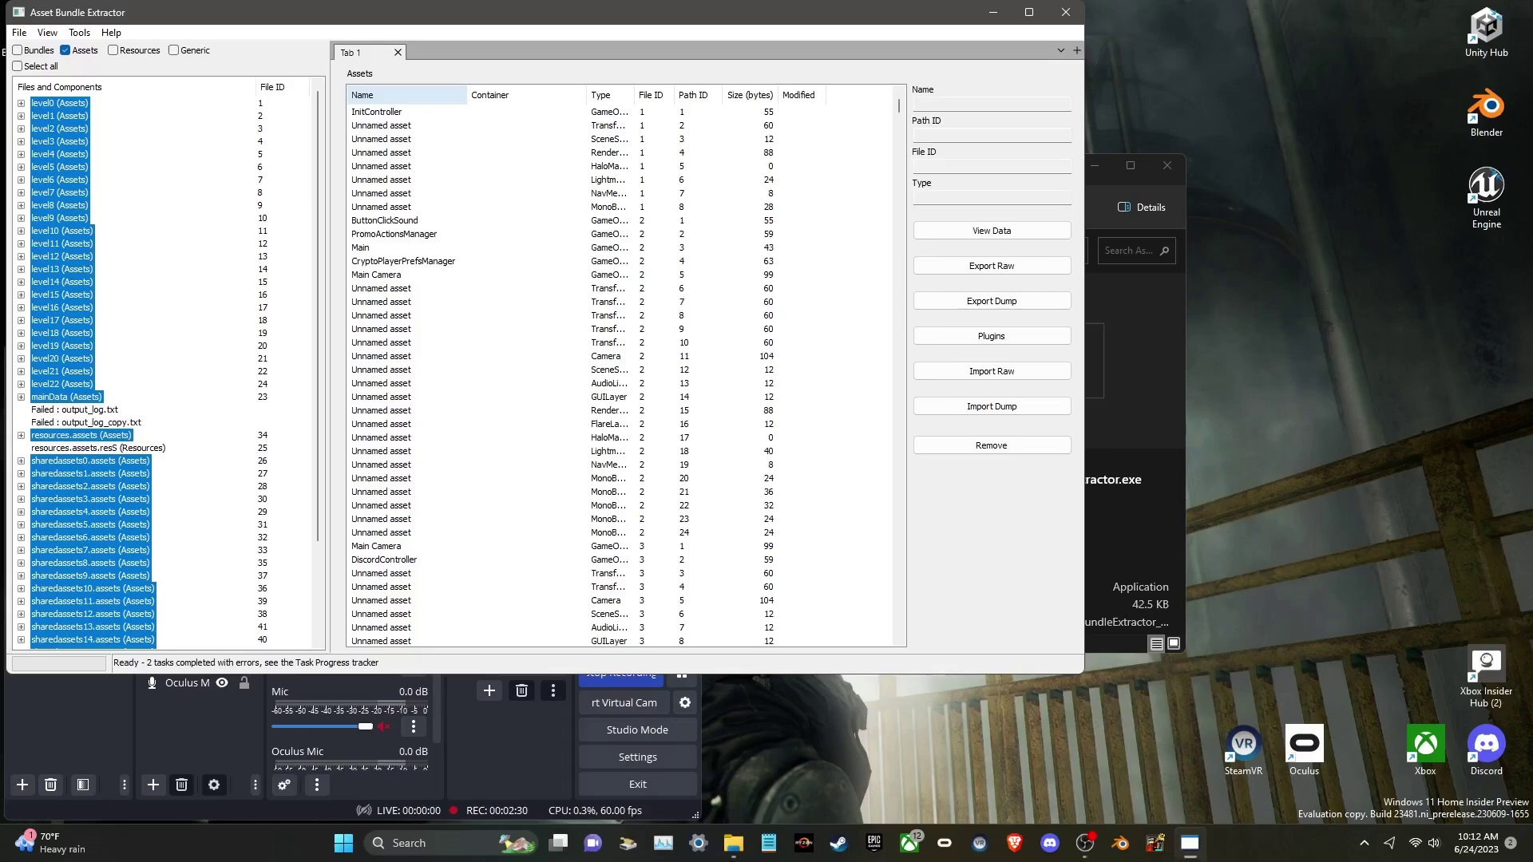
{"action": "left_click", "coordinate": [363, 95]}
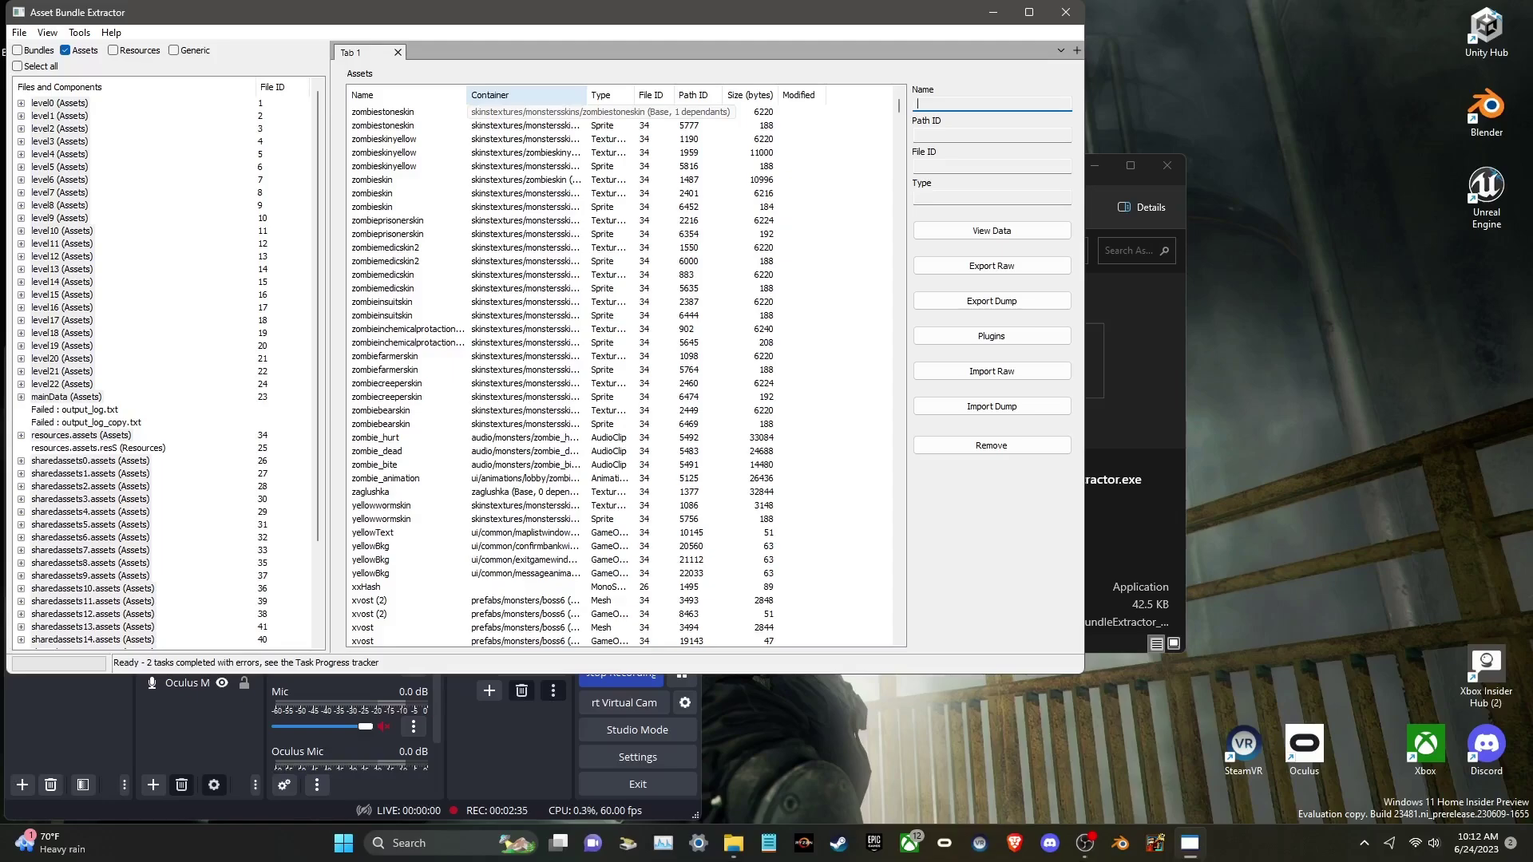
{"action": "left_click", "coordinate": [526, 95]}
{"action": "left_click", "coordinate": [490, 95]}
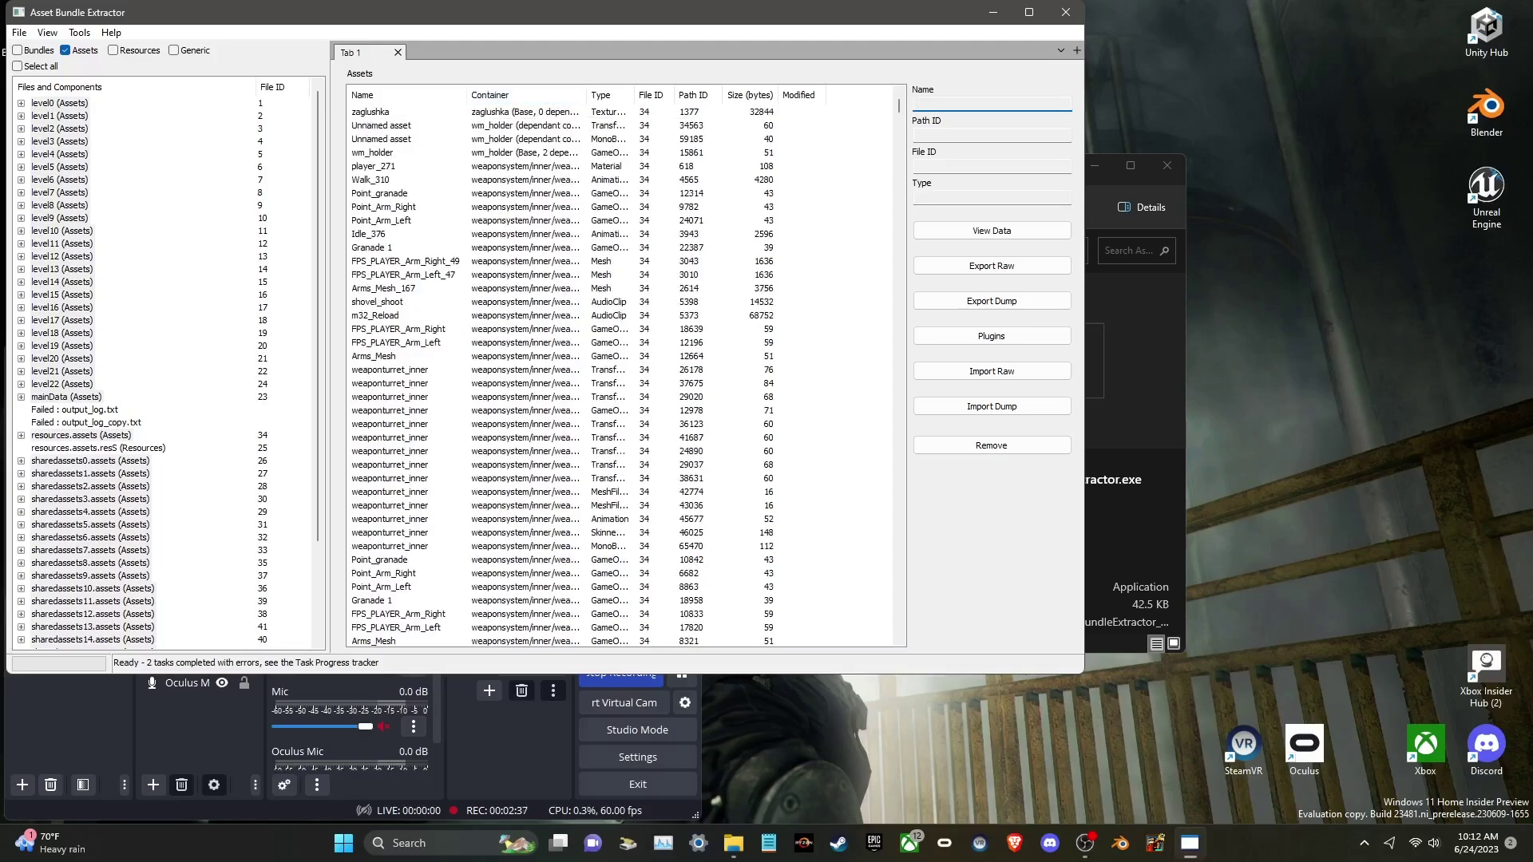
Step: Look through the asset list for the player skin textures stored under the skinstextures container
{"action": "scroll", "coordinate": [519, 180], "scroll_direction": "down", "scroll_amount": 16}
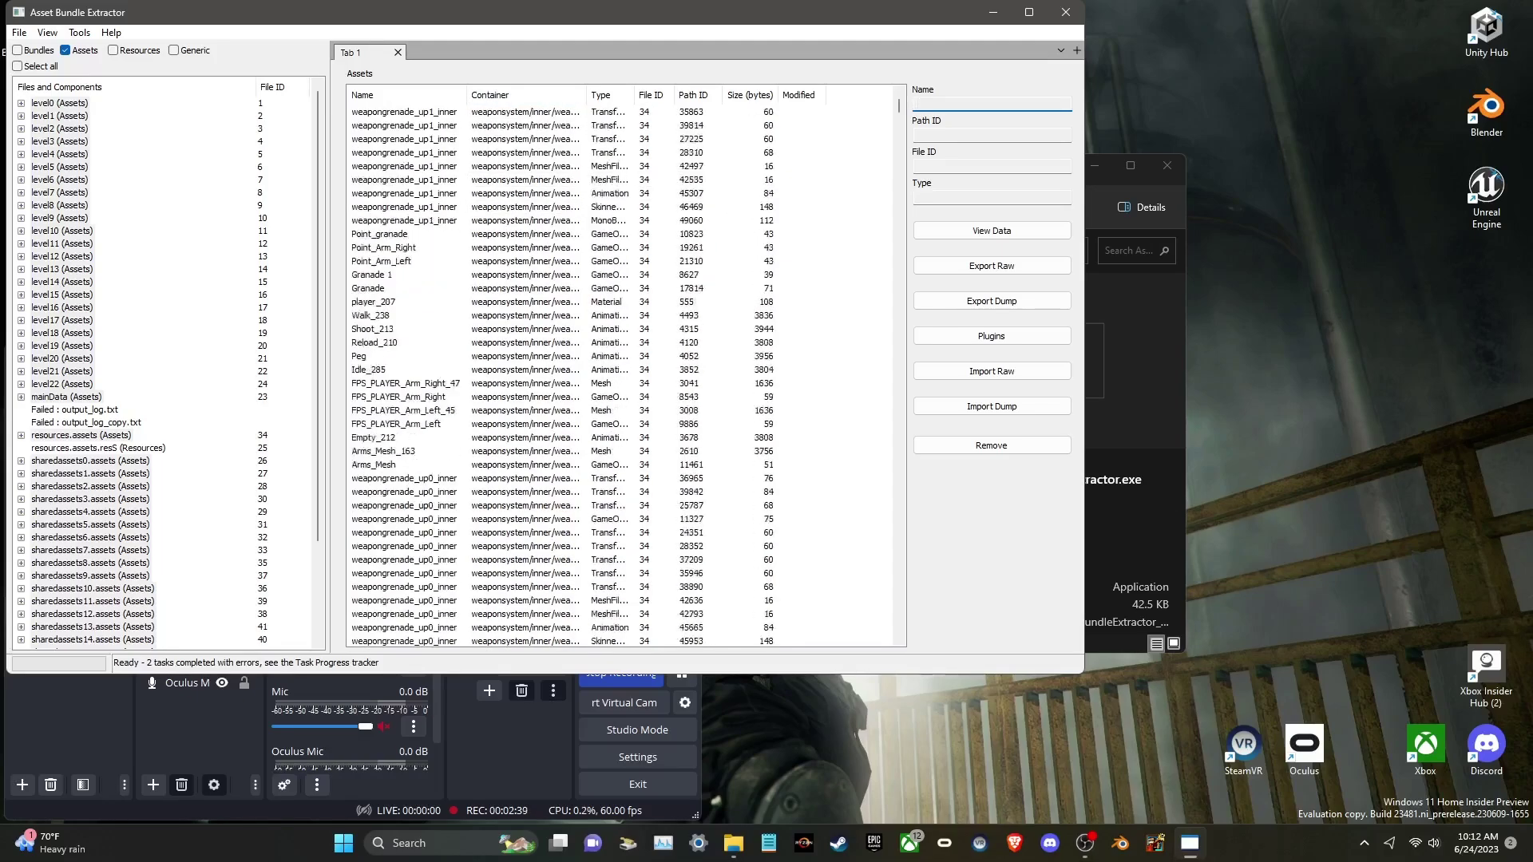
{"action": "scroll", "coordinate": [519, 179], "scroll_direction": "down", "scroll_amount": 7}
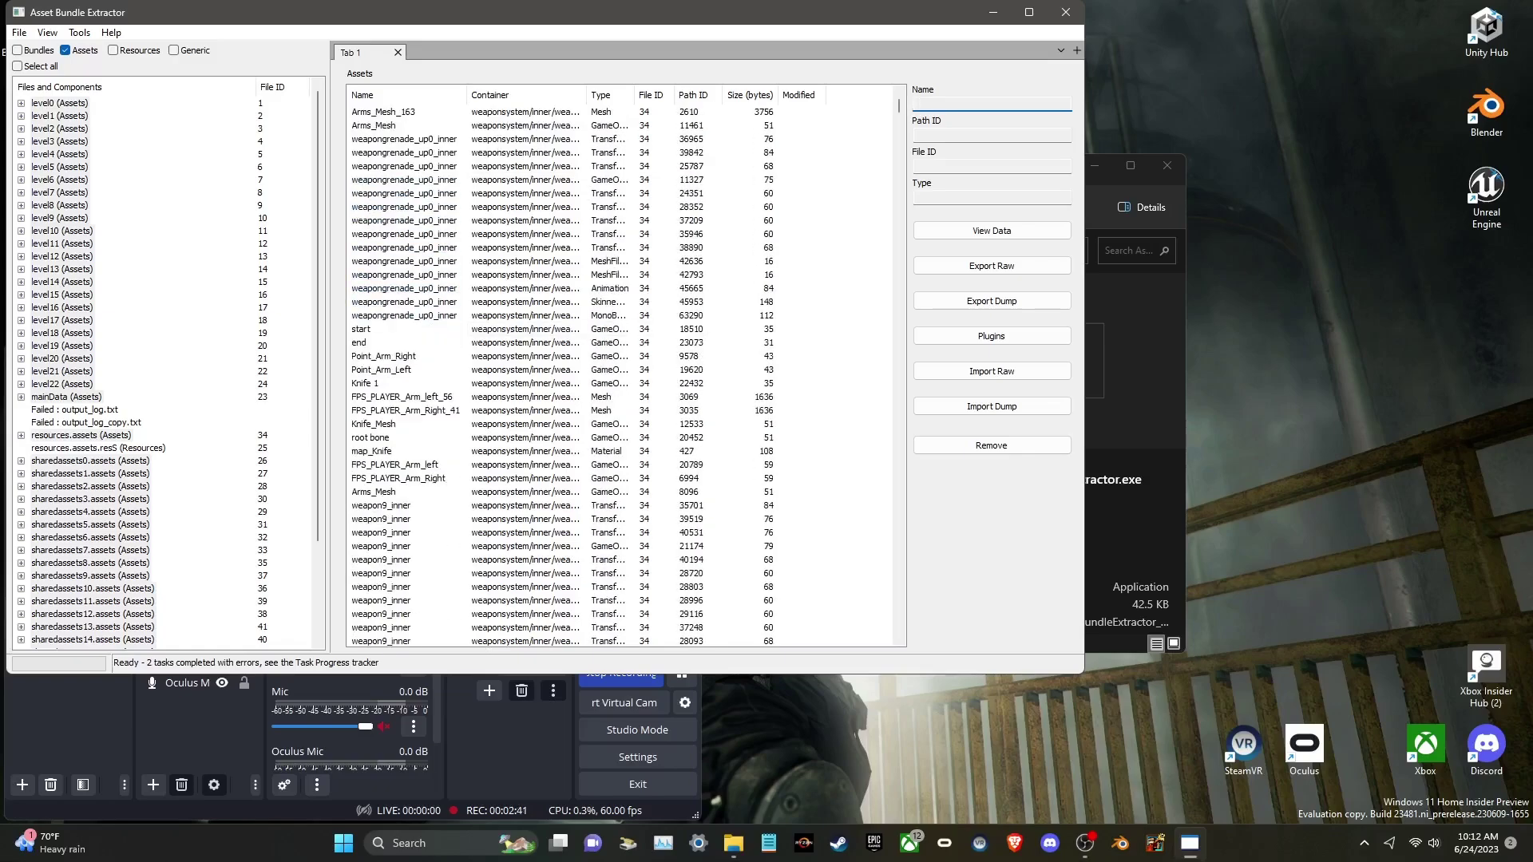
{"action": "scroll", "coordinate": [373, 397], "scroll_direction": "down", "scroll_amount": 10}
{"action": "scroll", "coordinate": [373, 397], "scroll_direction": "down", "scroll_amount": 15}
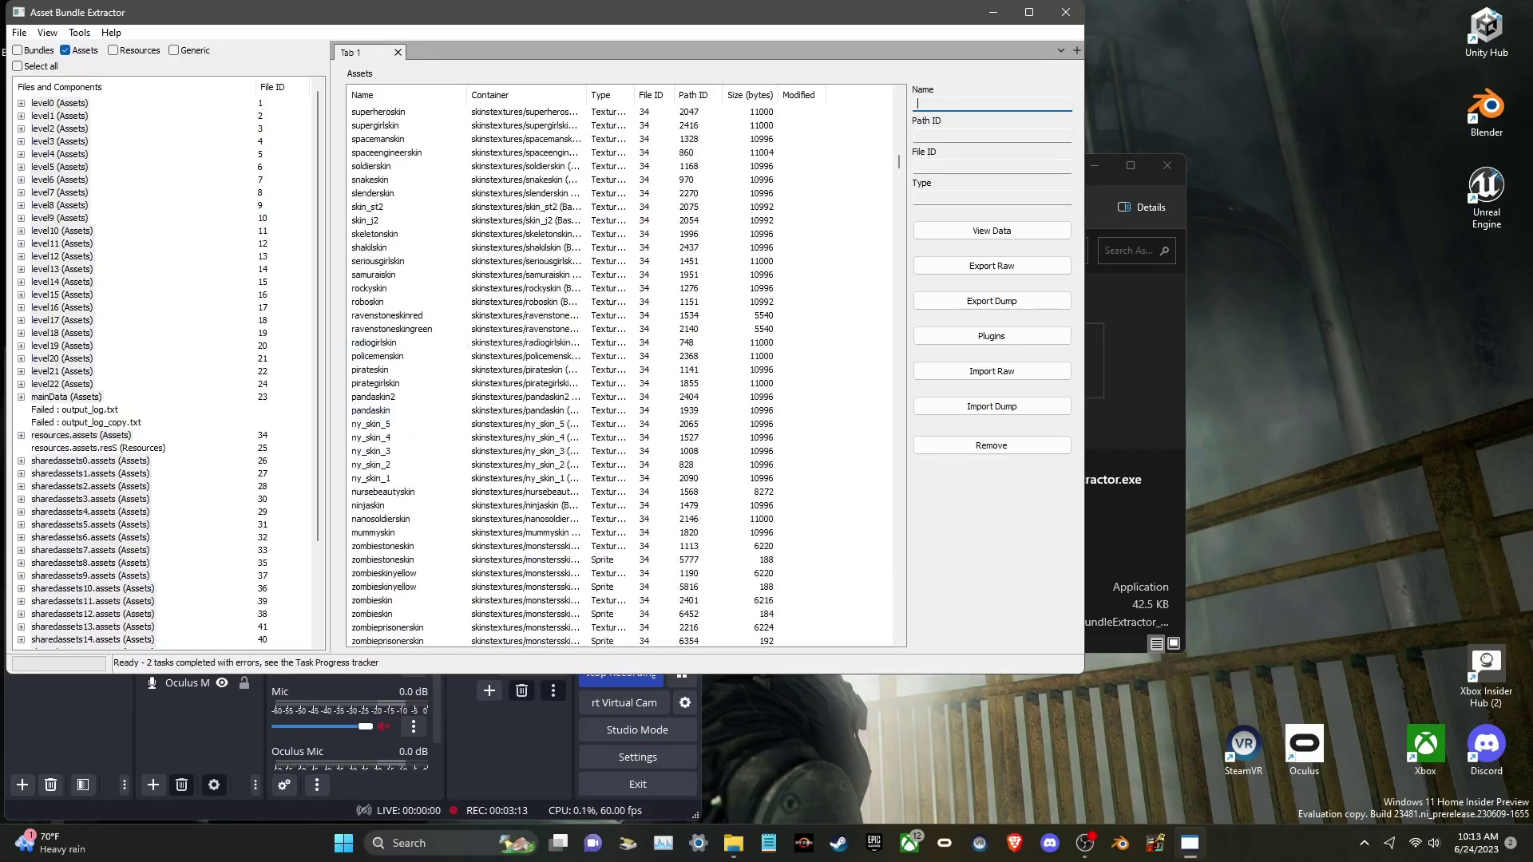
{"action": "scroll", "coordinate": [523, 328], "scroll_direction": "up", "scroll_amount": 8}
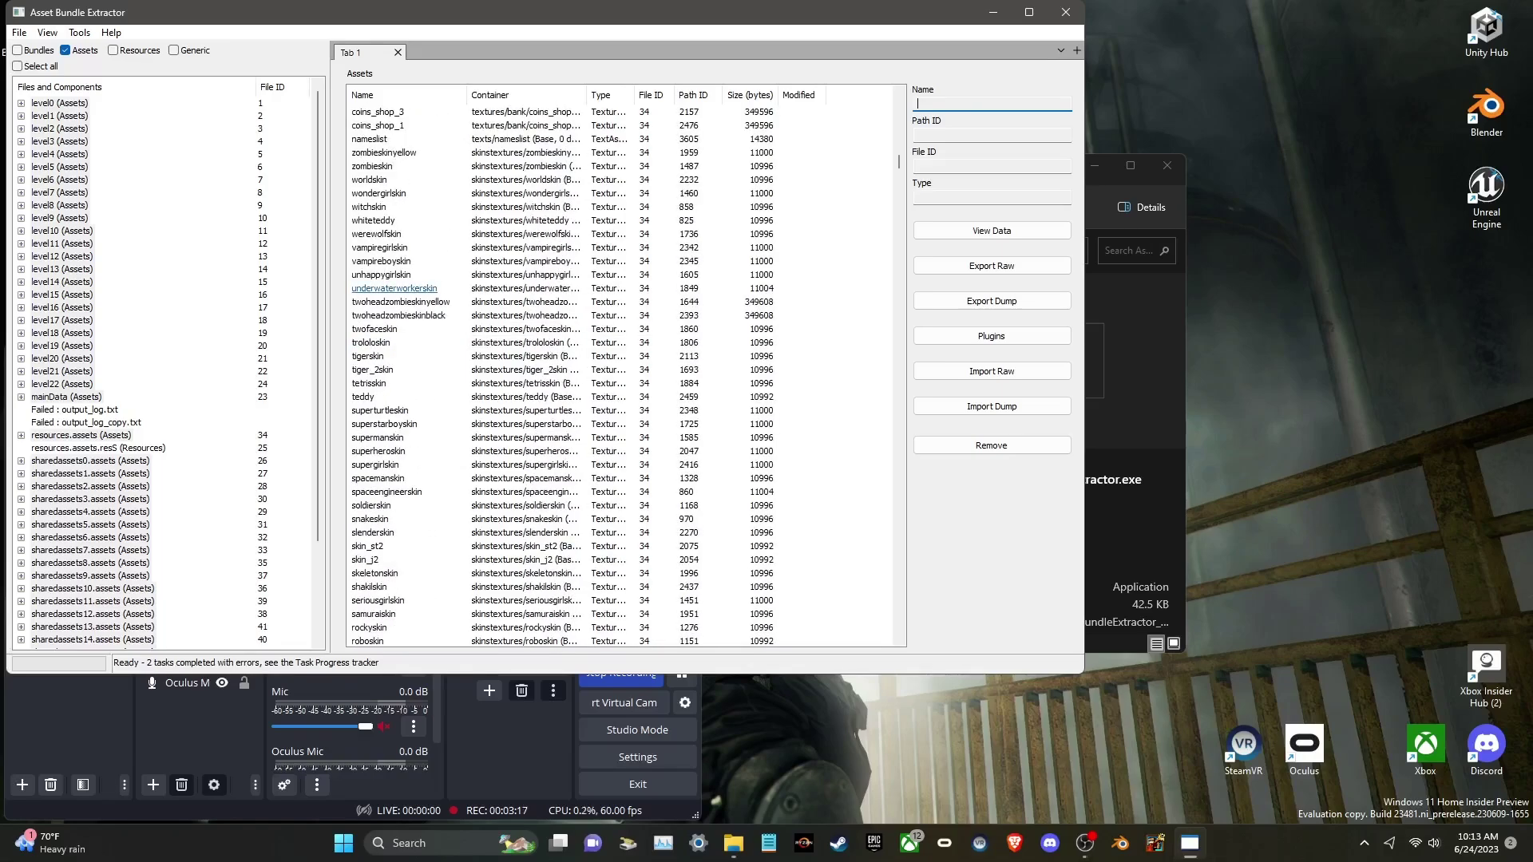
{"action": "scroll", "coordinate": [382, 261], "scroll_direction": "up", "scroll_amount": 15}
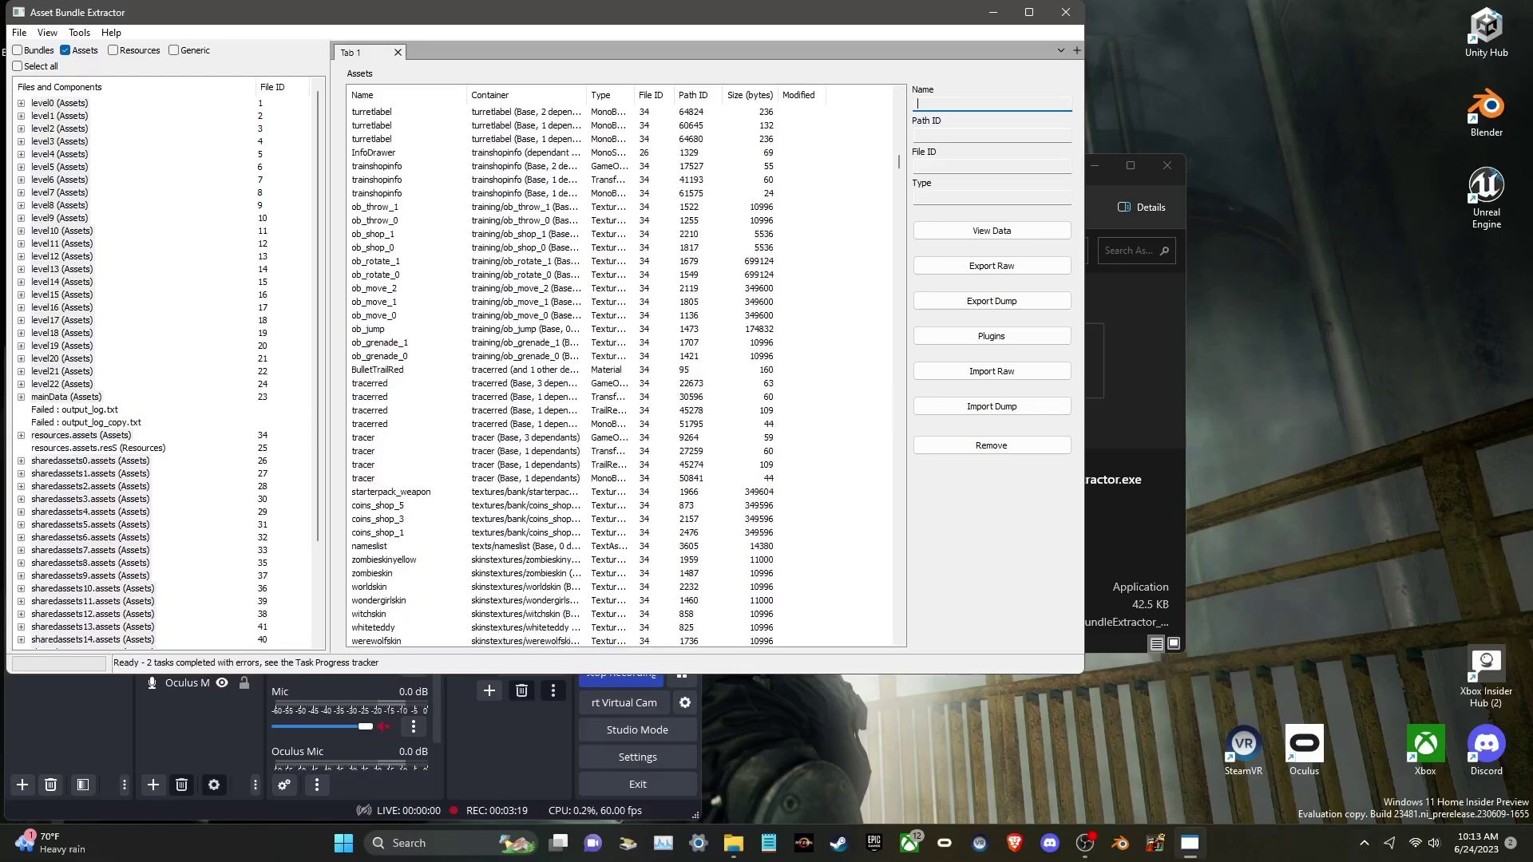
{"action": "scroll", "coordinate": [383, 342], "scroll_direction": "down", "scroll_amount": 10}
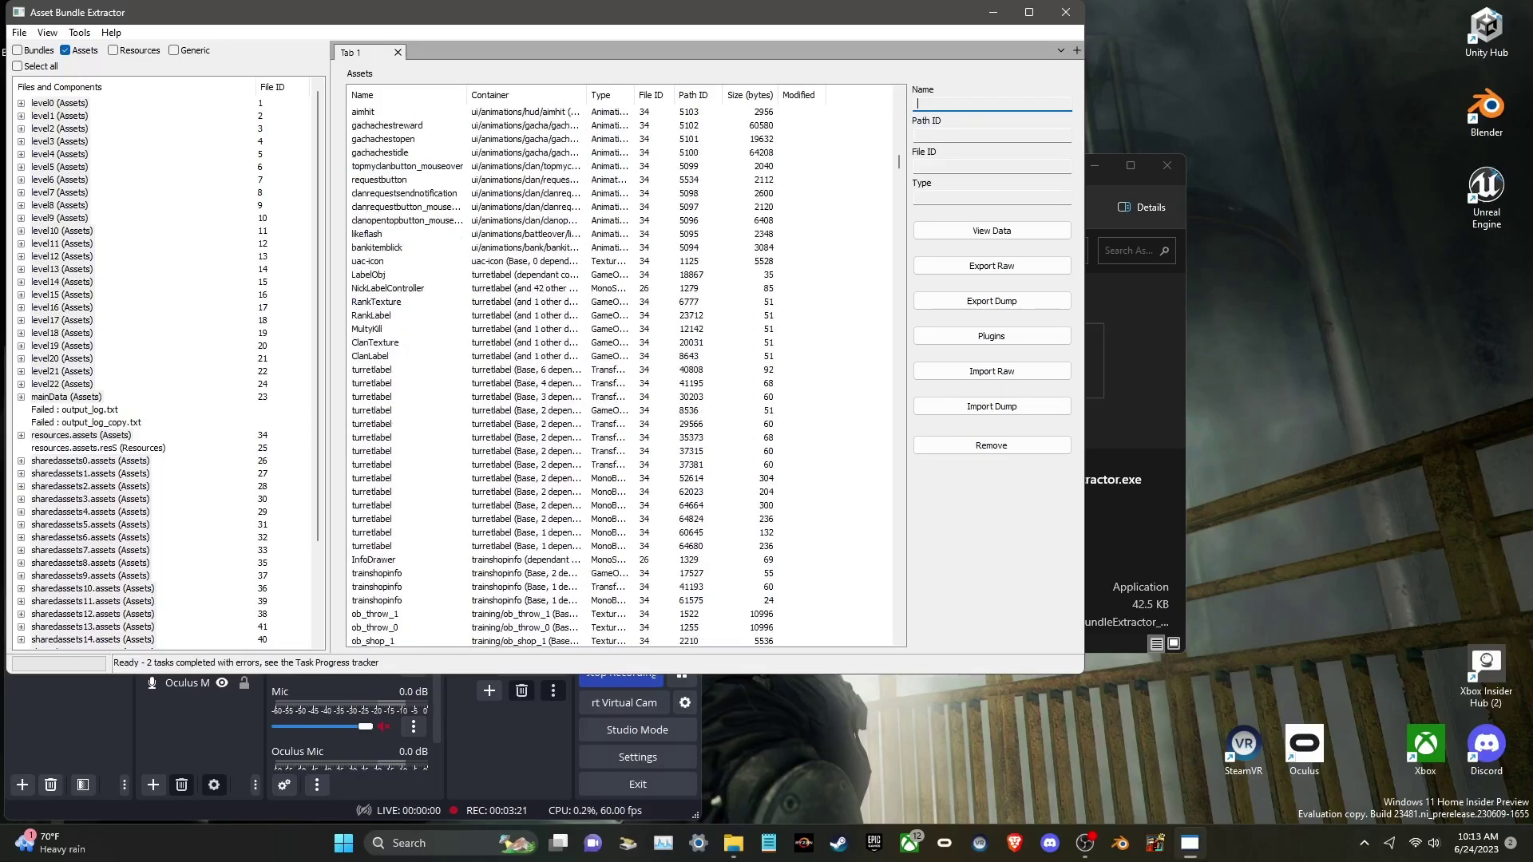
{"action": "scroll", "coordinate": [622, 375], "scroll_direction": "down", "scroll_amount": 7}
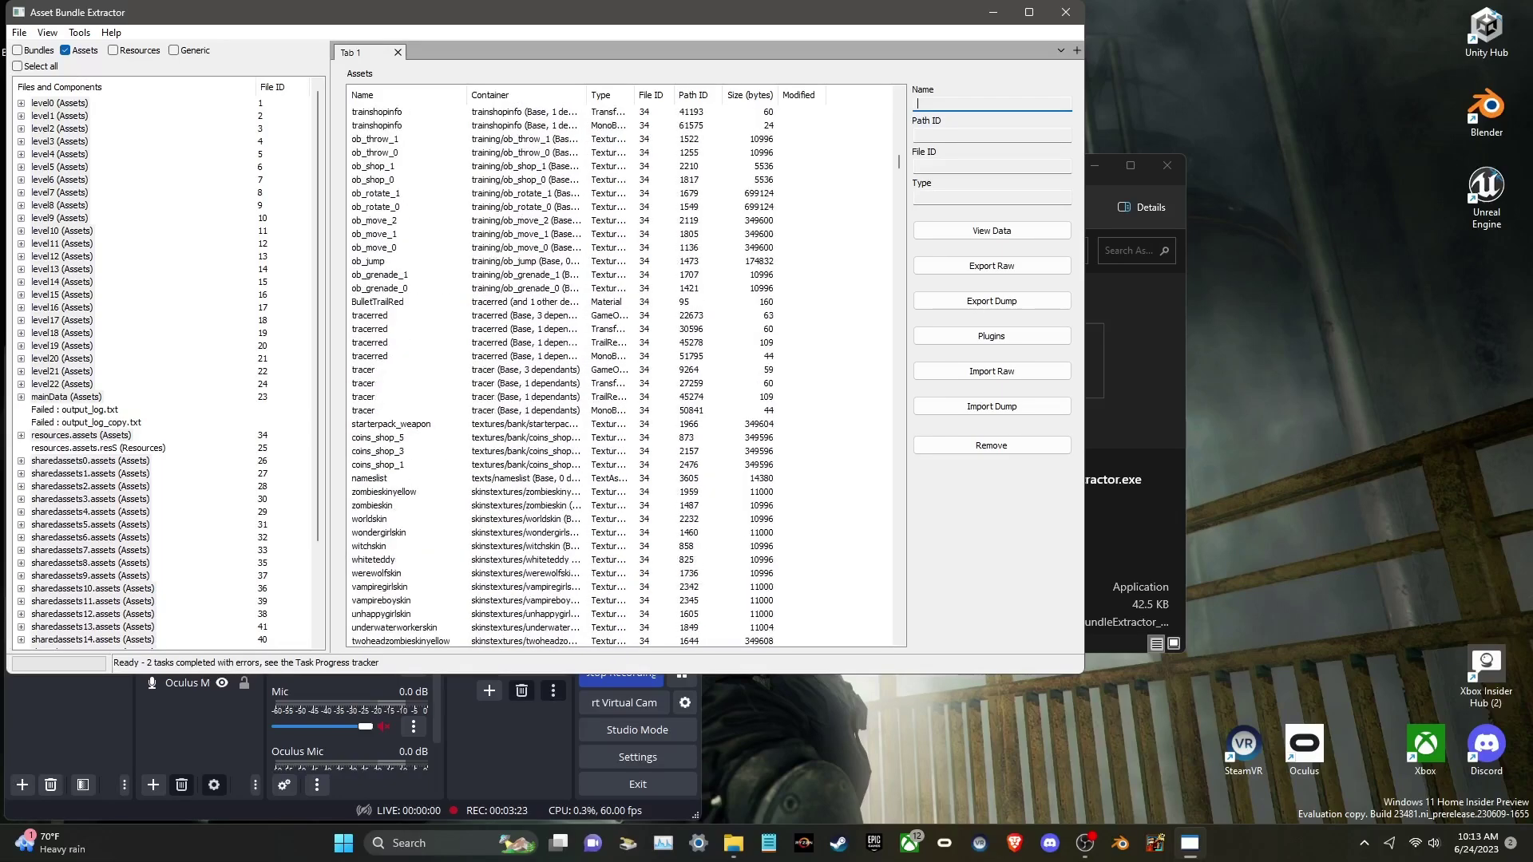
{"action": "scroll", "coordinate": [623, 375], "scroll_direction": "down", "scroll_amount": 2}
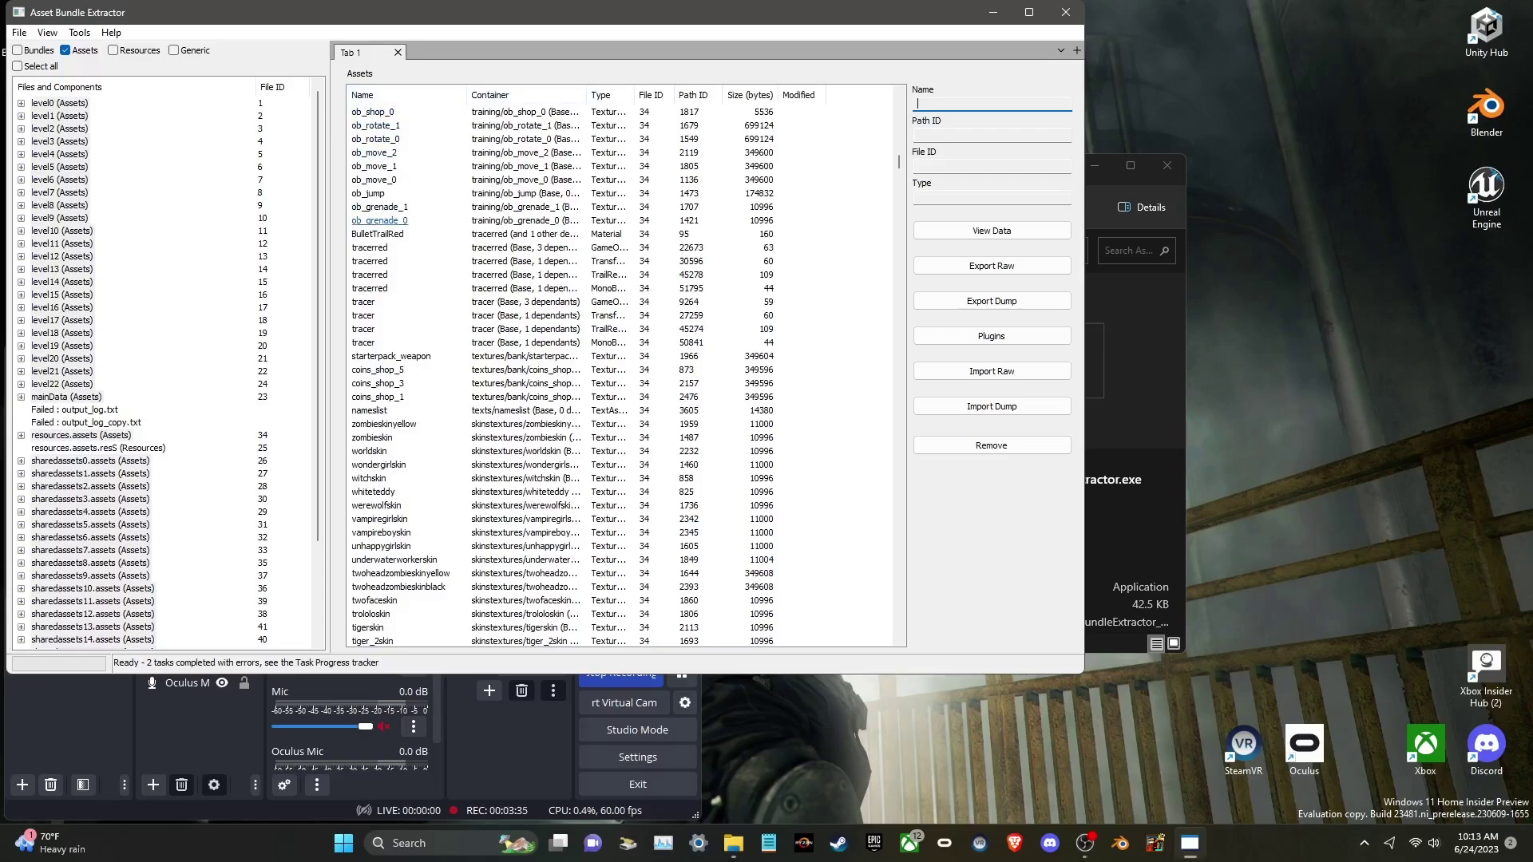
{"action": "scroll", "coordinate": [375, 231], "scroll_direction": "down", "scroll_amount": 3}
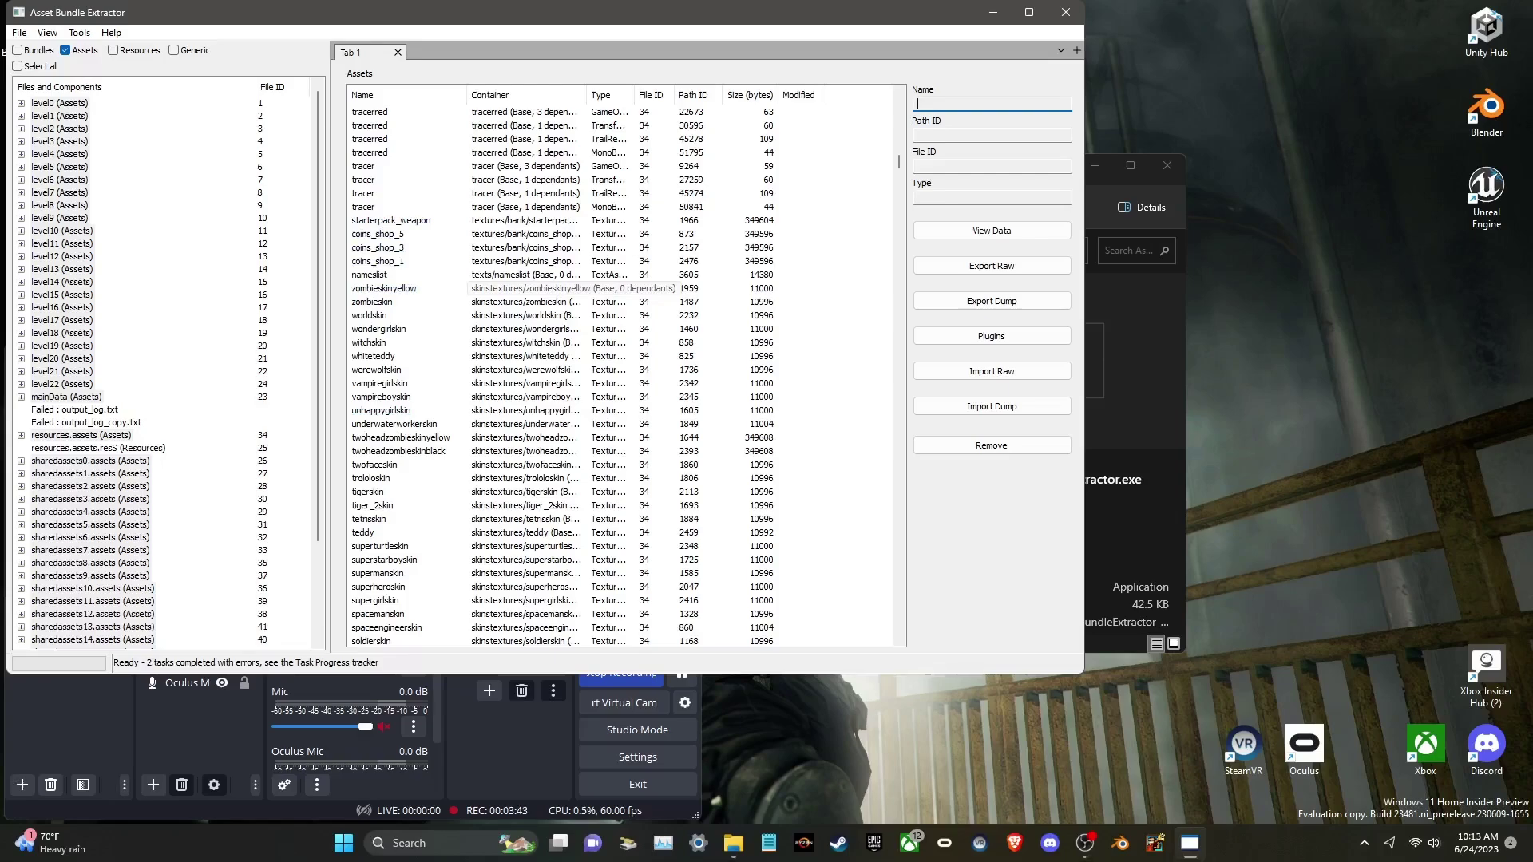
{"action": "scroll", "coordinate": [399, 319], "scroll_direction": "down", "scroll_amount": 10}
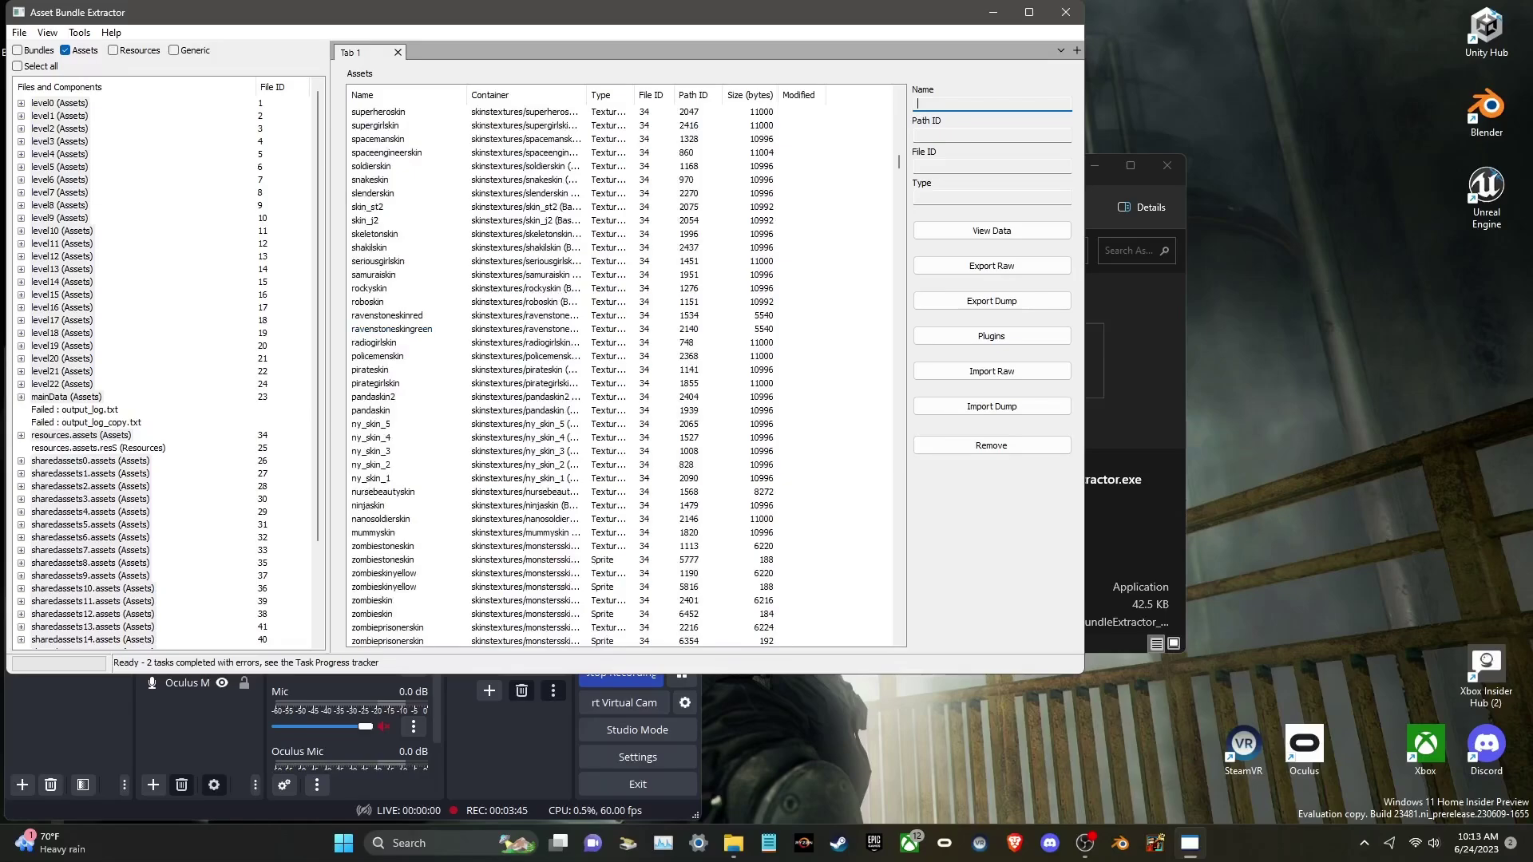
{"action": "scroll", "coordinate": [622, 375], "scroll_direction": "down", "scroll_amount": 12}
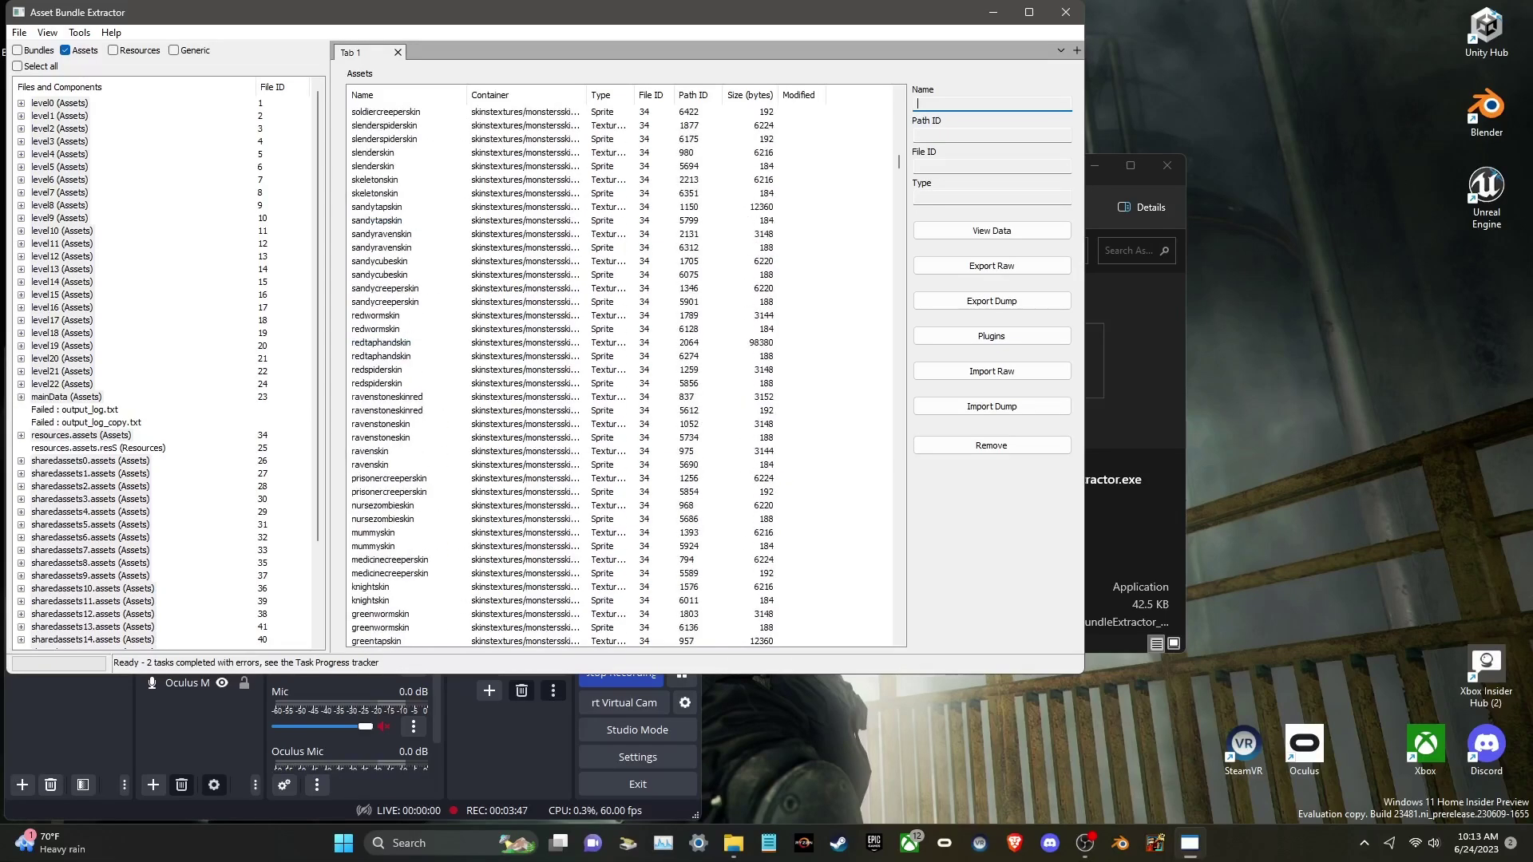
{"action": "scroll", "coordinate": [375, 492], "scroll_direction": "down", "scroll_amount": 7}
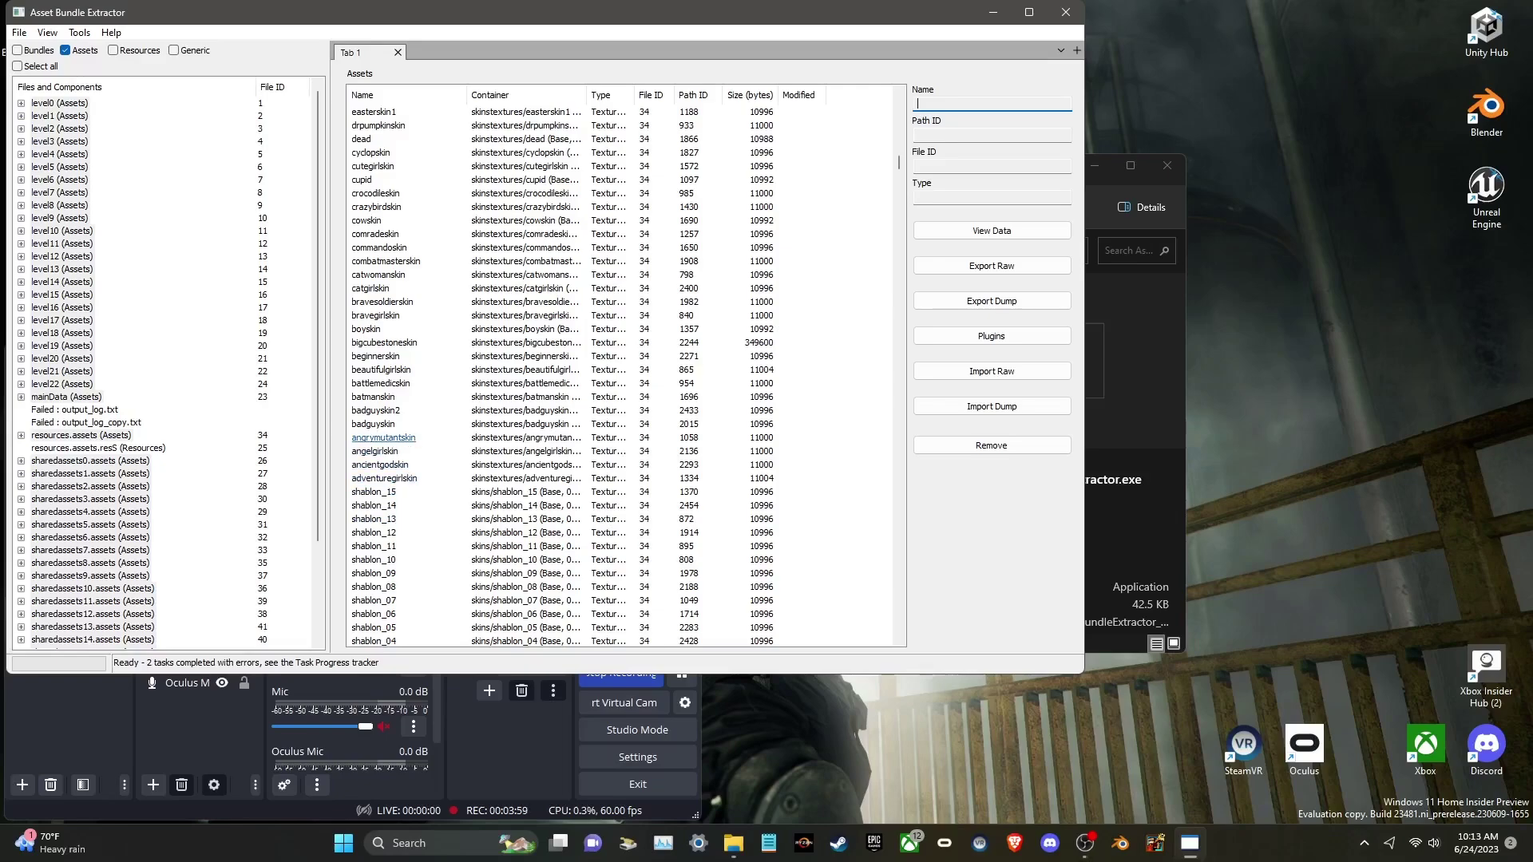
{"action": "scroll", "coordinate": [375, 451], "scroll_direction": "up", "scroll_amount": 2}
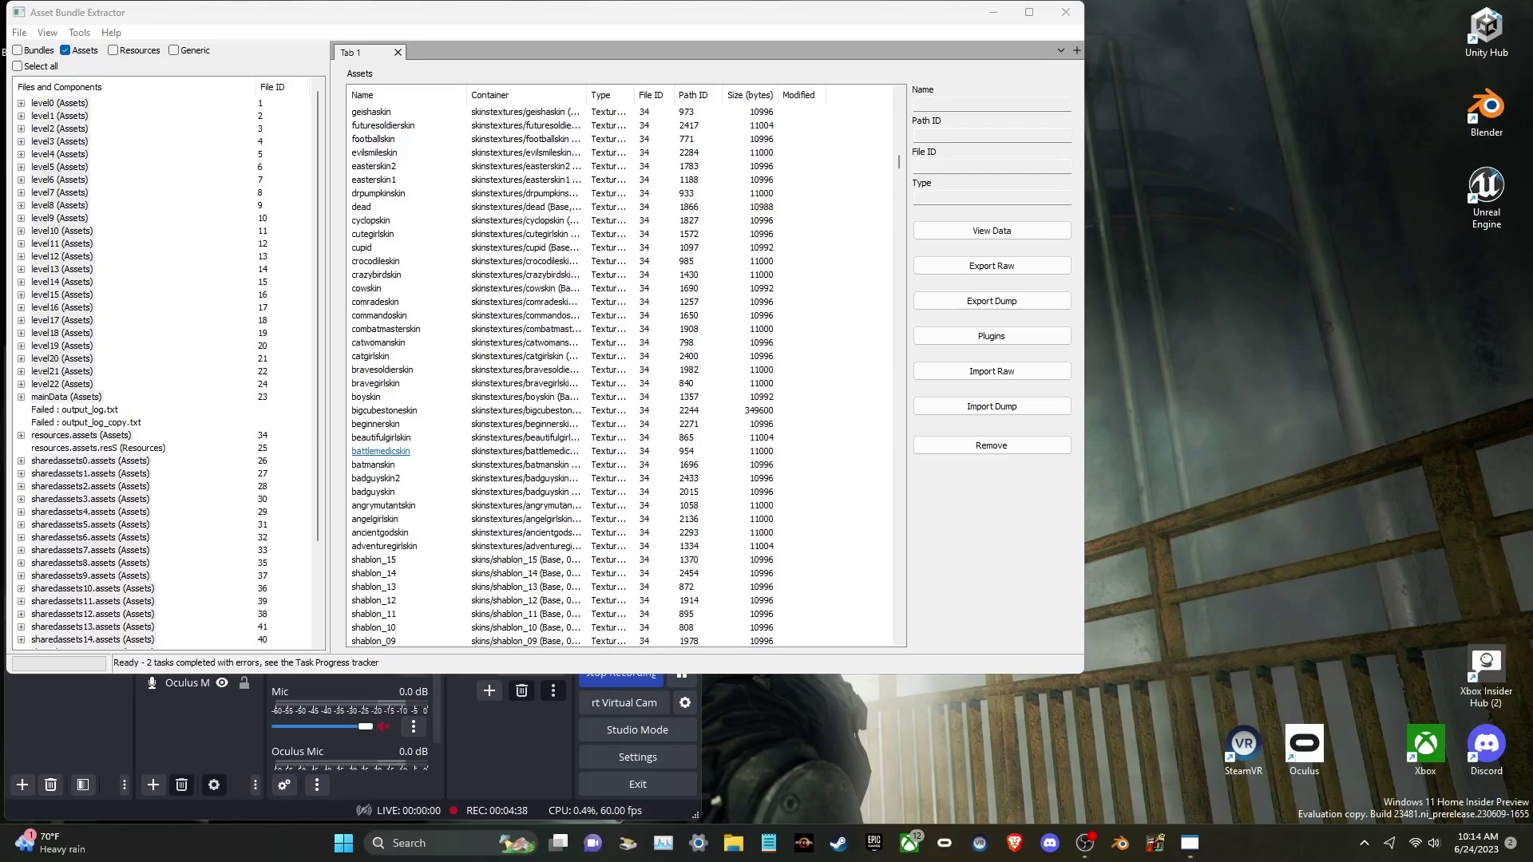
Step: Edit the battlemedicskin Texture2D asset, replacing its image with Drawing 102.png from the Downloads folder
{"action": "left_click", "coordinate": [380, 451]}
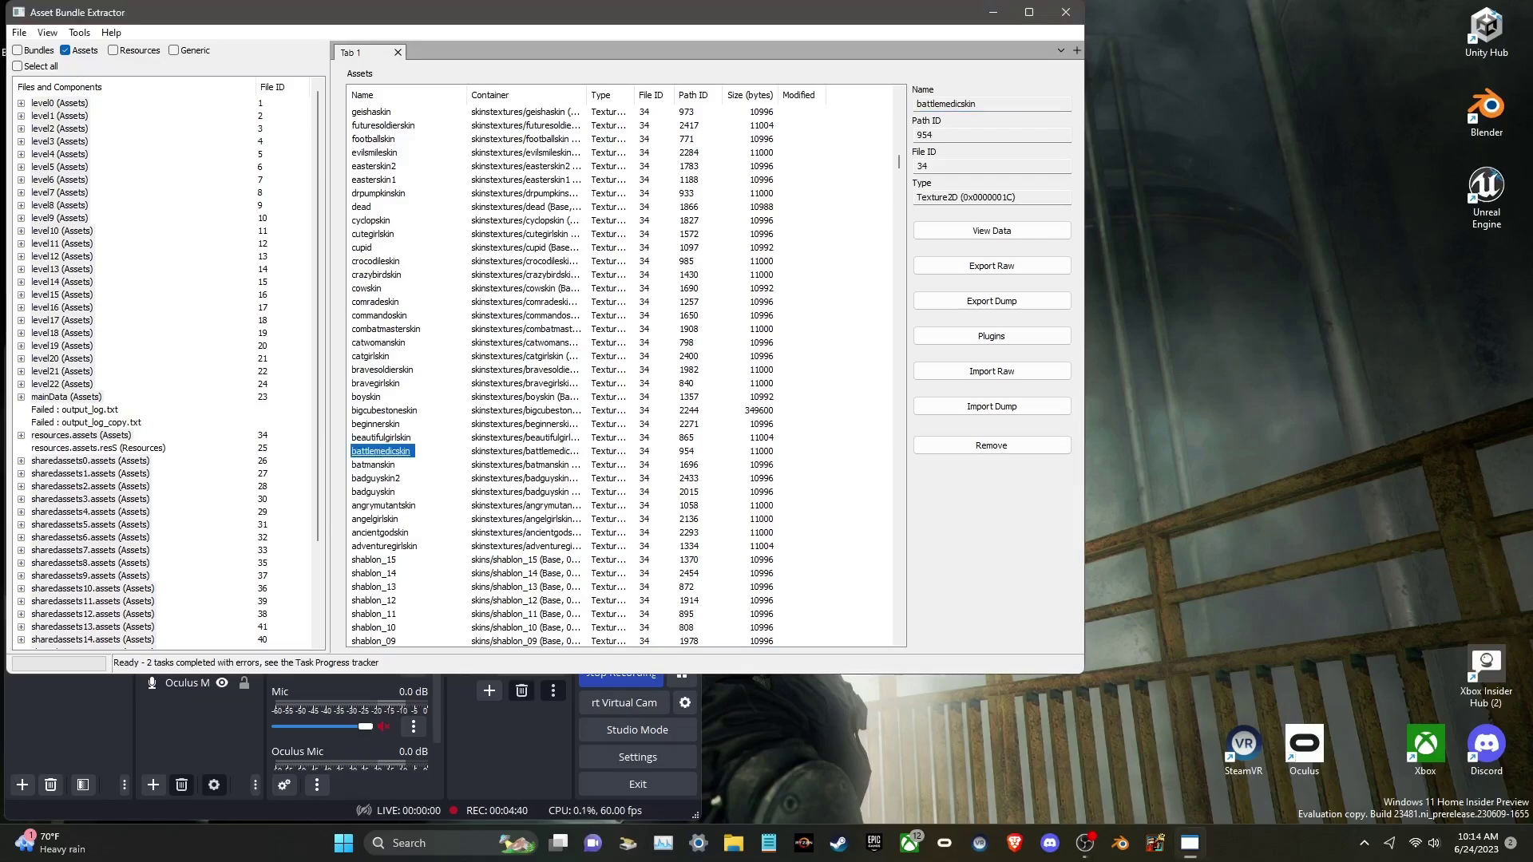
{"action": "left_click", "coordinate": [991, 335]}
{"action": "left_click", "coordinate": [952, 391]}
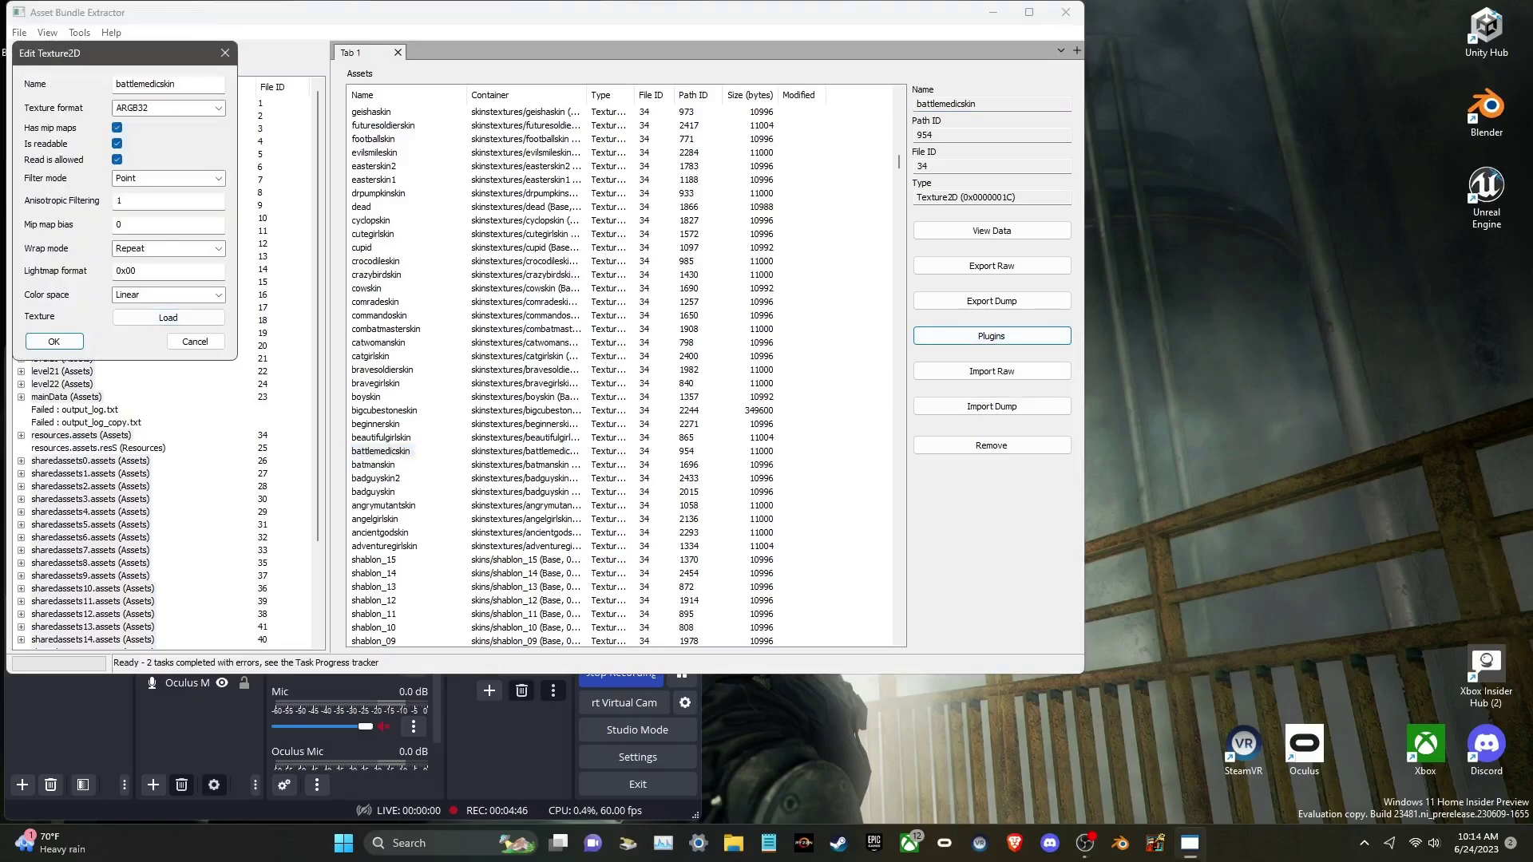
{"action": "left_click", "coordinate": [168, 317]}
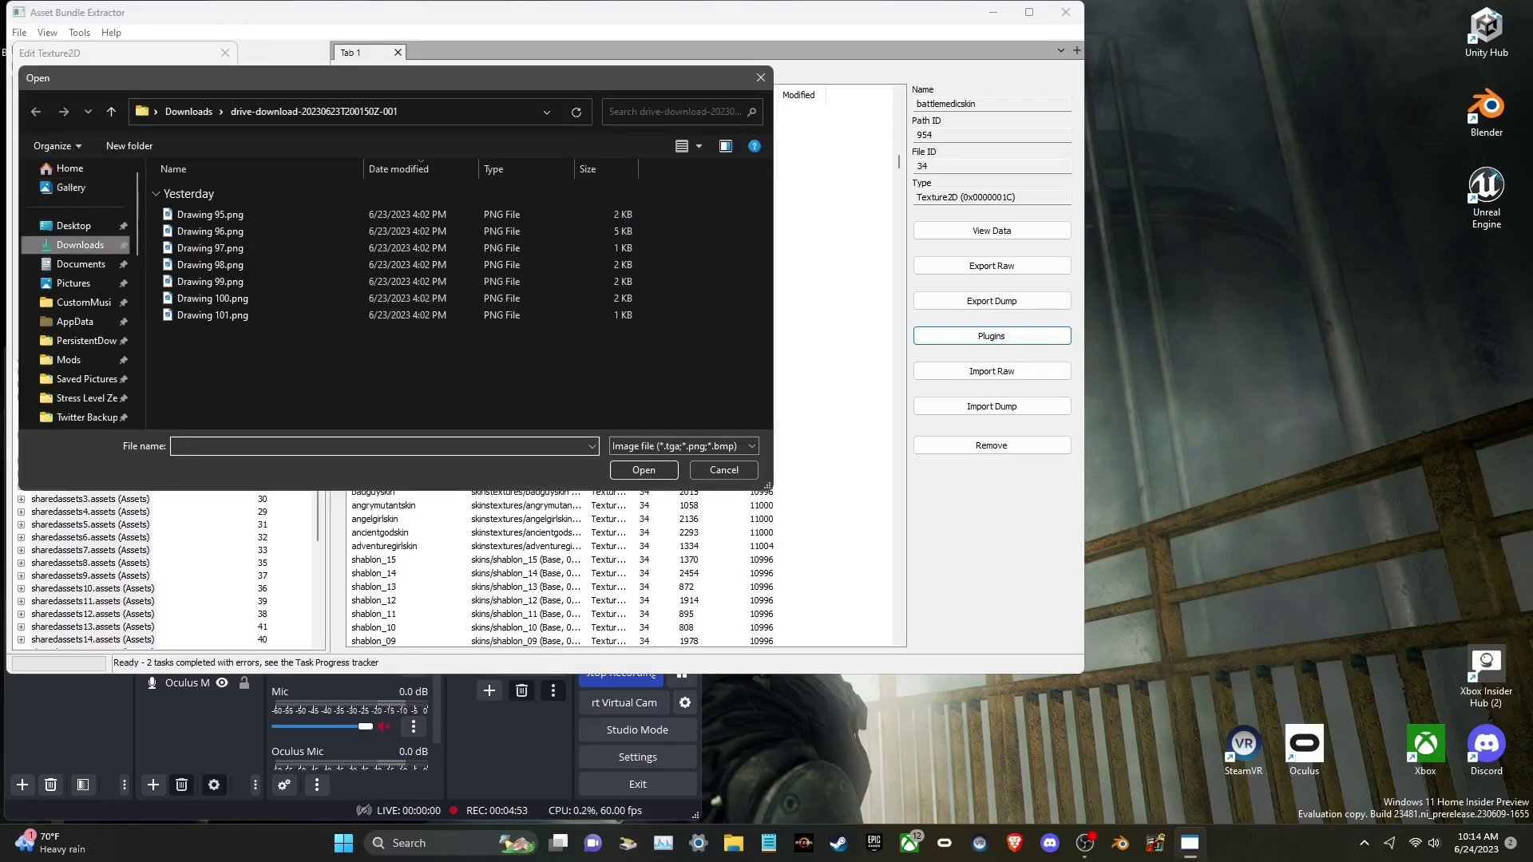
{"action": "left_click", "coordinate": [80, 245]}
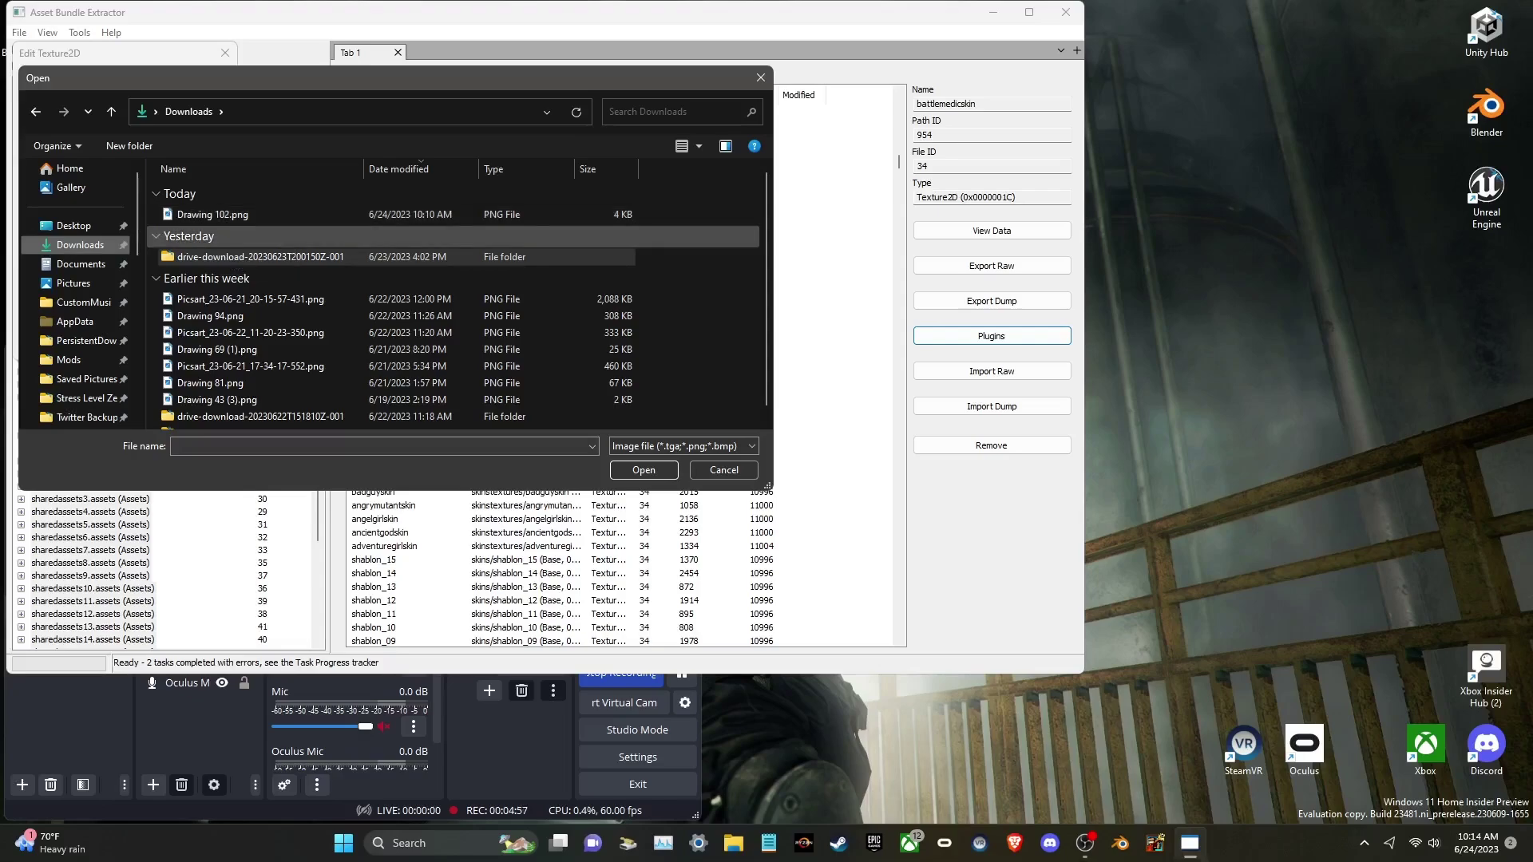
{"action": "left_click", "coordinate": [209, 215]}
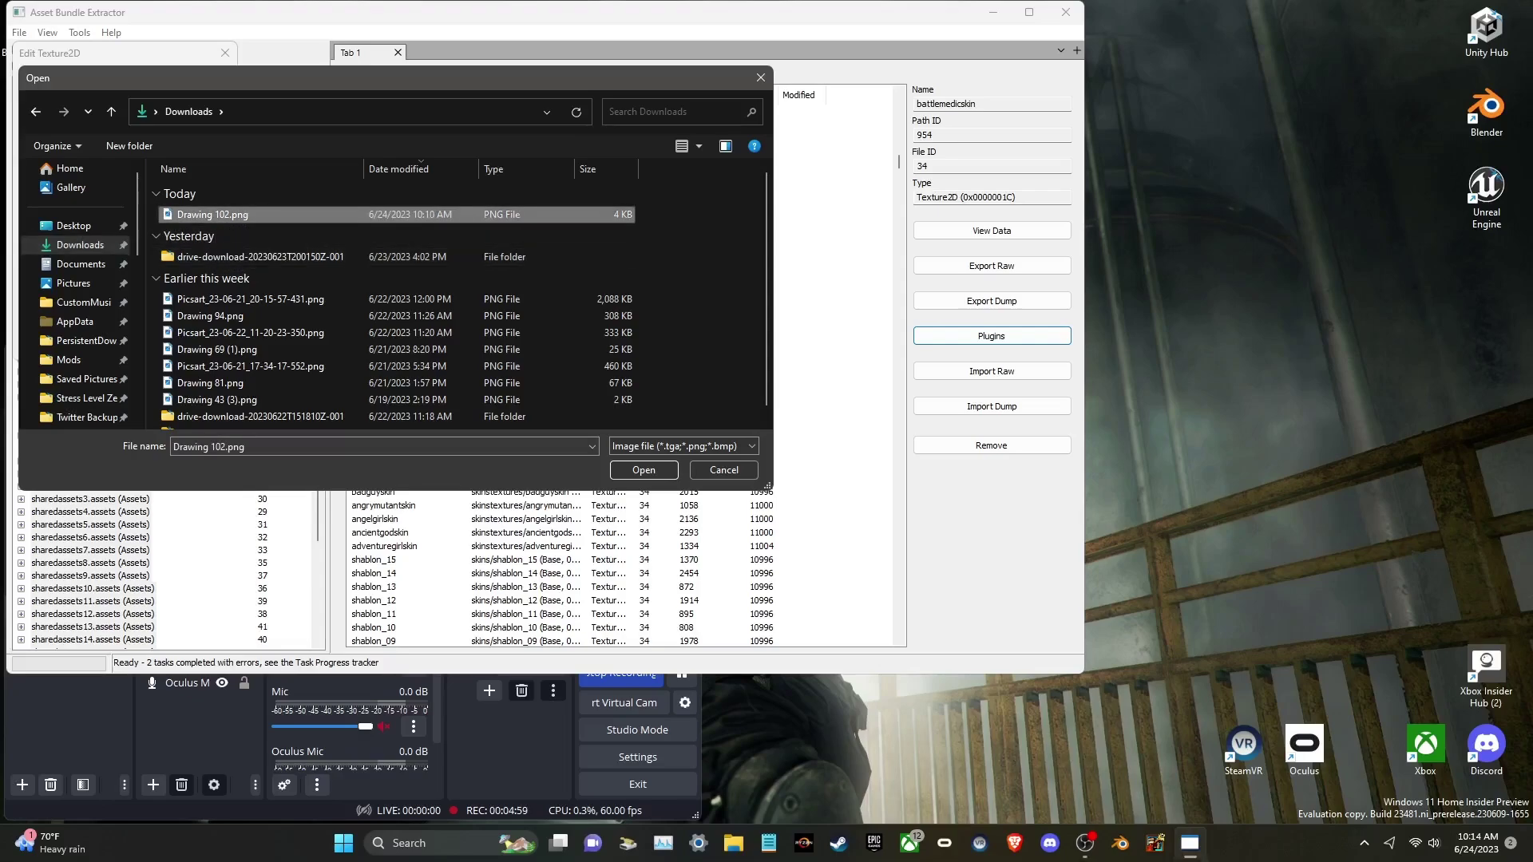
{"action": "left_click", "coordinate": [644, 469]}
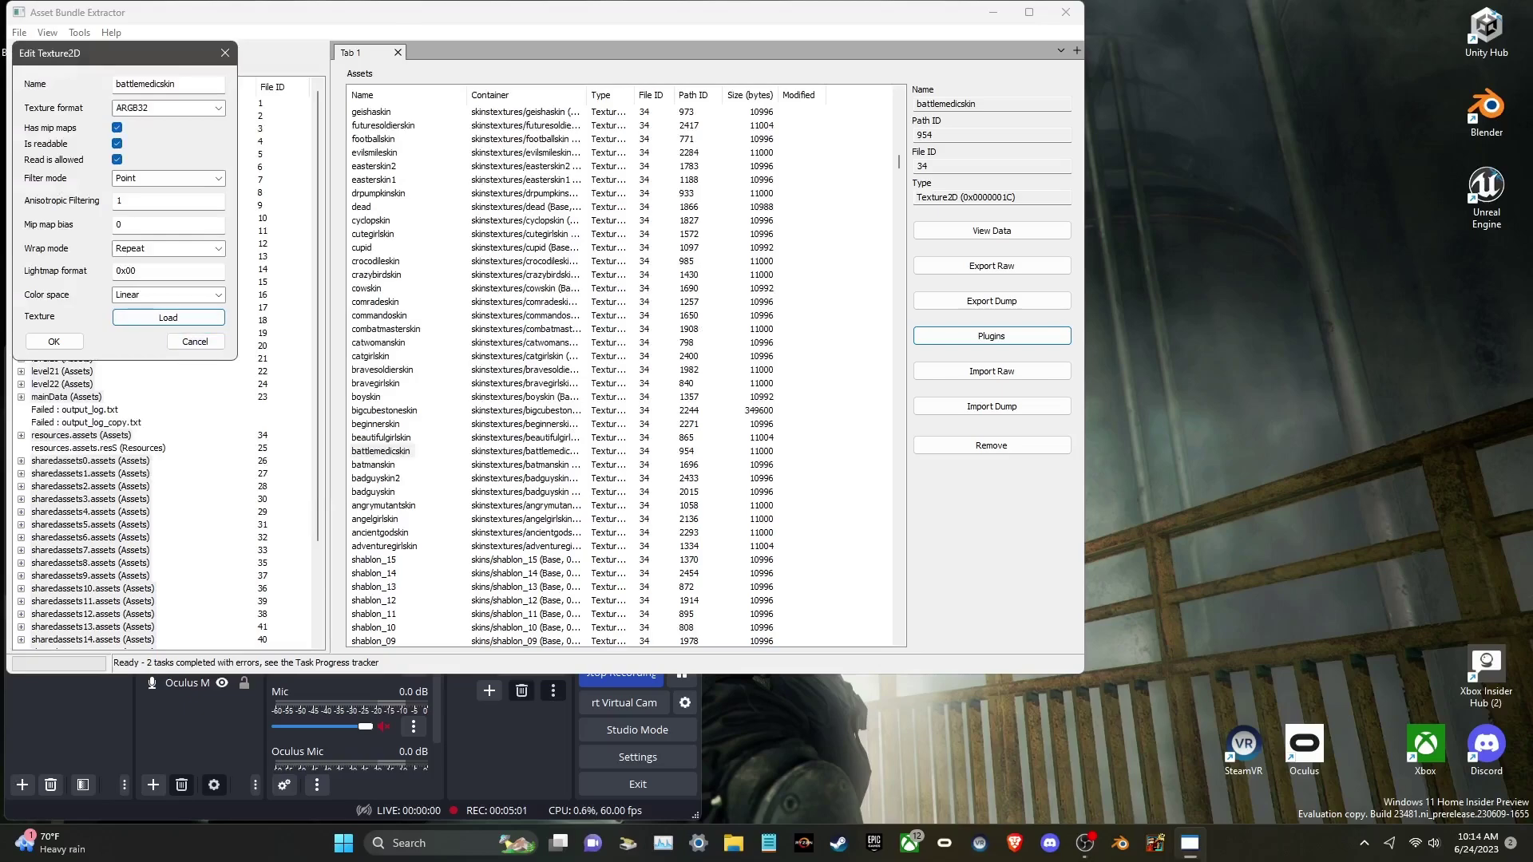
{"action": "left_click", "coordinate": [54, 342]}
{"action": "key", "text": "Return"}
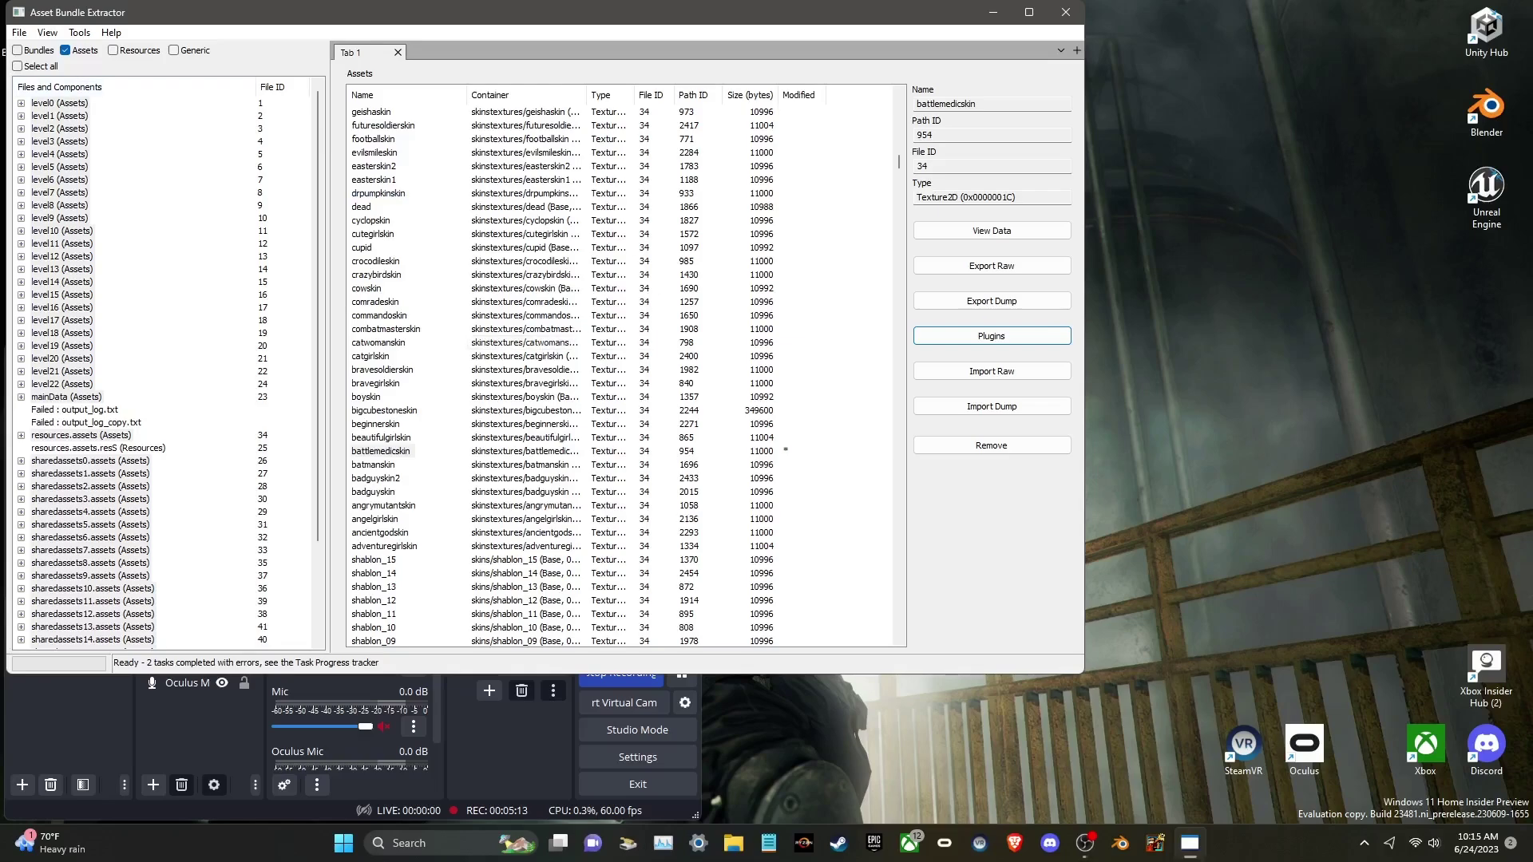
Step: Start saving the modified resources.assets file and choose New Volume (D:) as the destination
{"action": "left_click", "coordinate": [19, 33]}
{"action": "key", "text": "Down"}
{"action": "key", "text": "Down"}
{"action": "key", "text": "Down"}
{"action": "key", "text": "Down"}
{"action": "key", "text": "Down"}
{"action": "key", "text": "Return"}
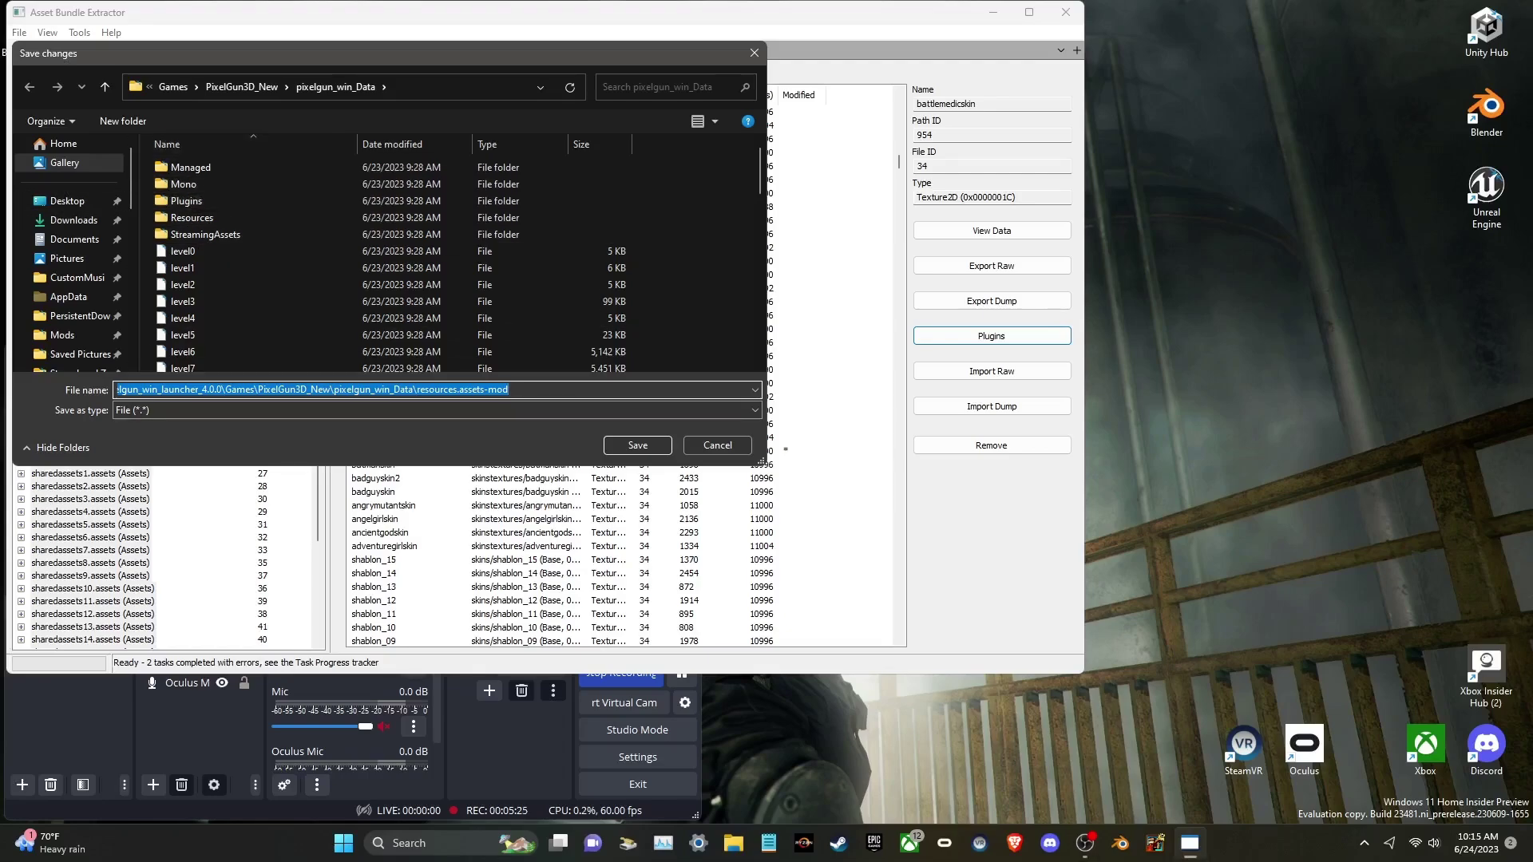
{"action": "scroll", "coordinate": [80, 239], "scroll_direction": "down", "scroll_amount": 3}
{"action": "scroll", "coordinate": [72, 247], "scroll_direction": "down", "scroll_amount": 3}
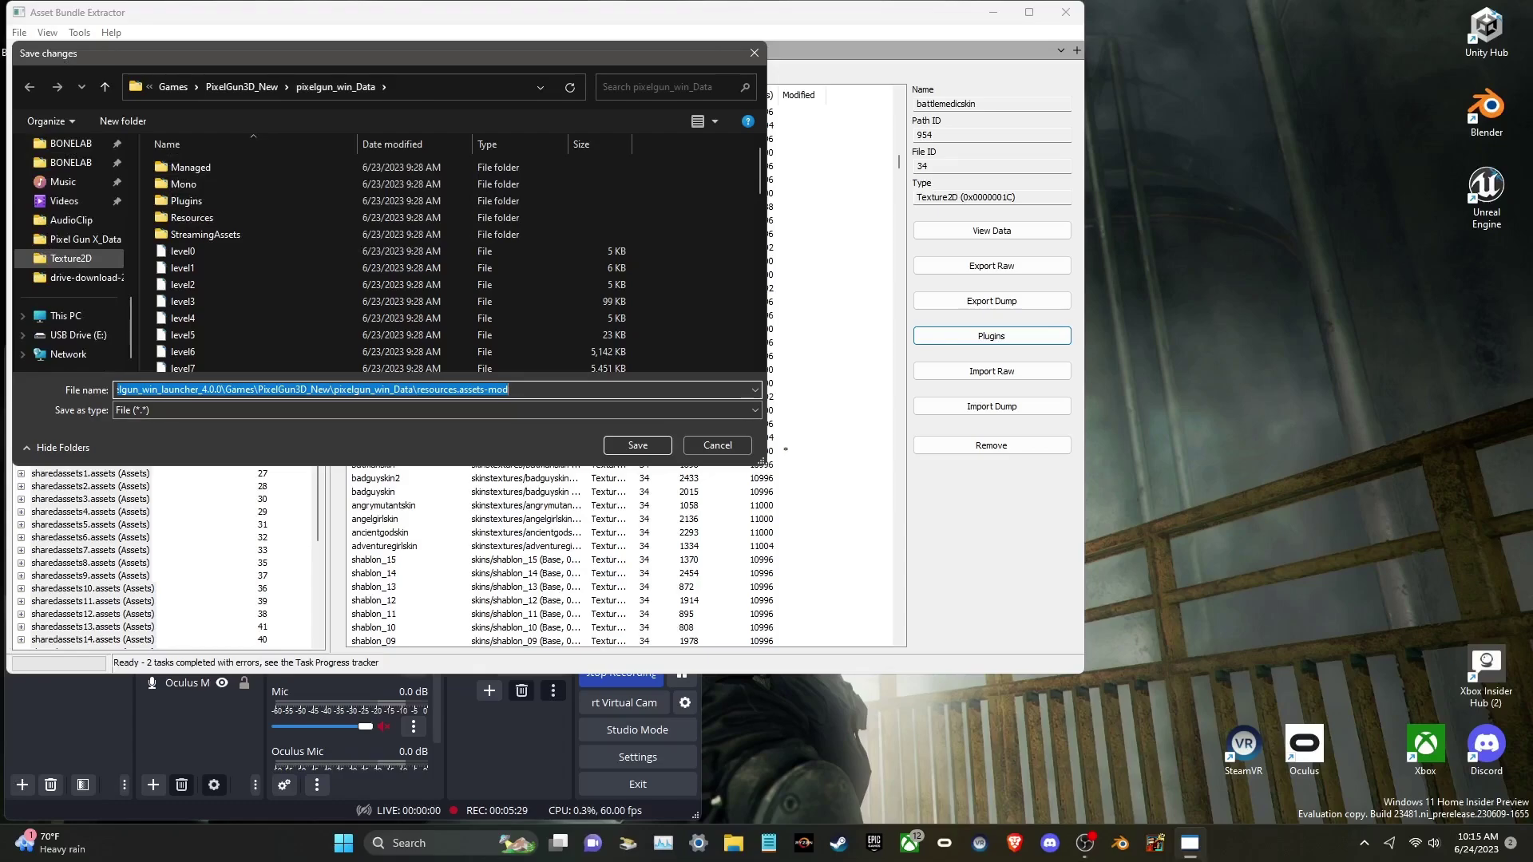
{"action": "scroll", "coordinate": [72, 315], "scroll_direction": "up", "scroll_amount": 3}
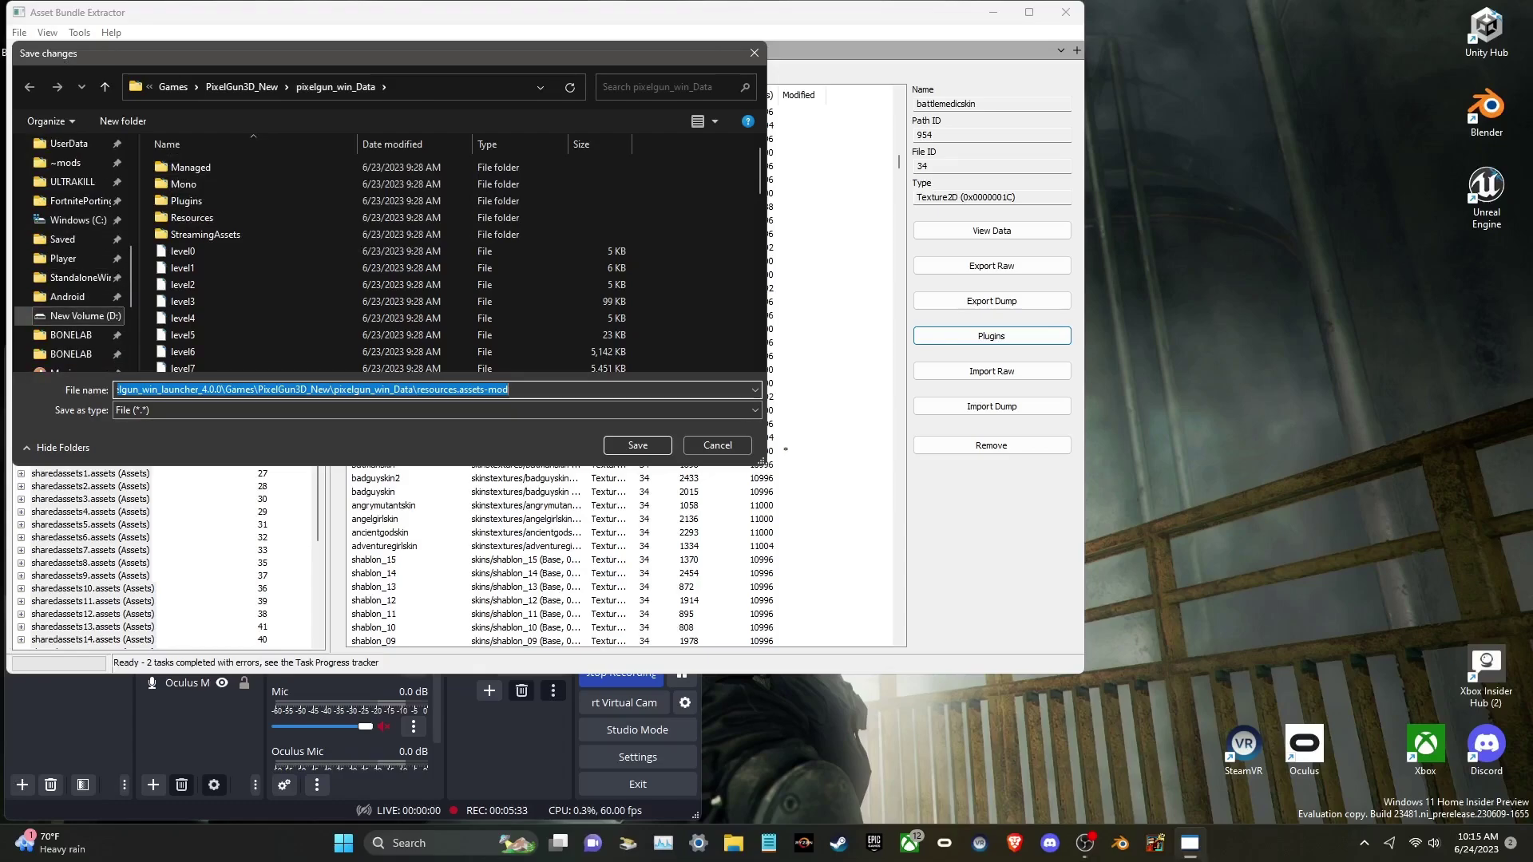
{"action": "left_click", "coordinate": [76, 315]}
{"action": "scroll", "coordinate": [240, 288], "scroll_direction": "down", "scroll_amount": 3}
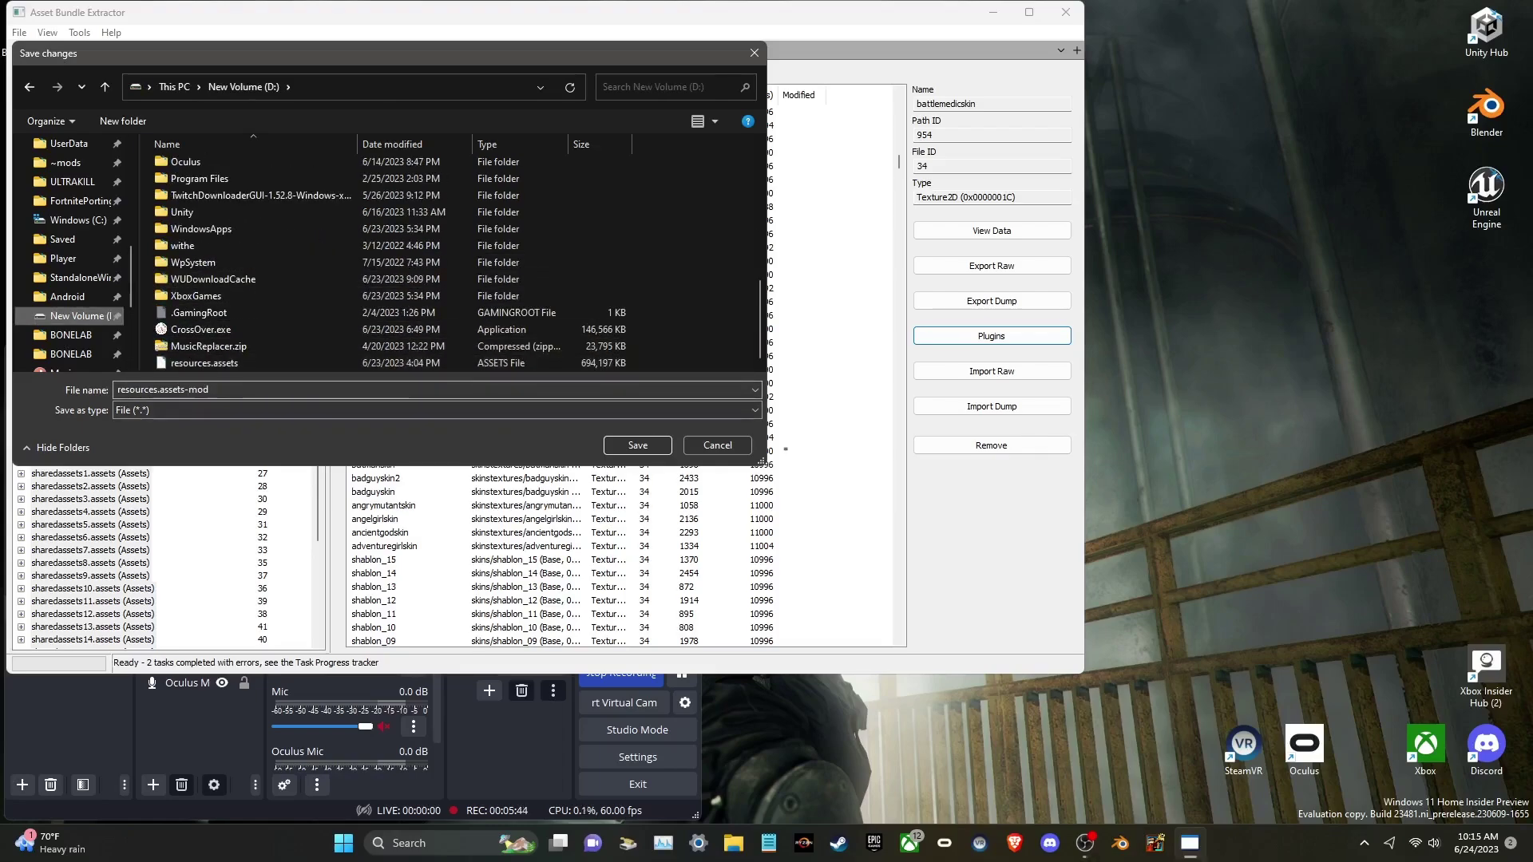
Step: Rename the output file as resources.assets by removing its -mod suffix
{"action": "left_click", "coordinate": [240, 391]}
{"action": "key", "text": "End"}
{"action": "key", "text": "ctrl+shift+Left"}
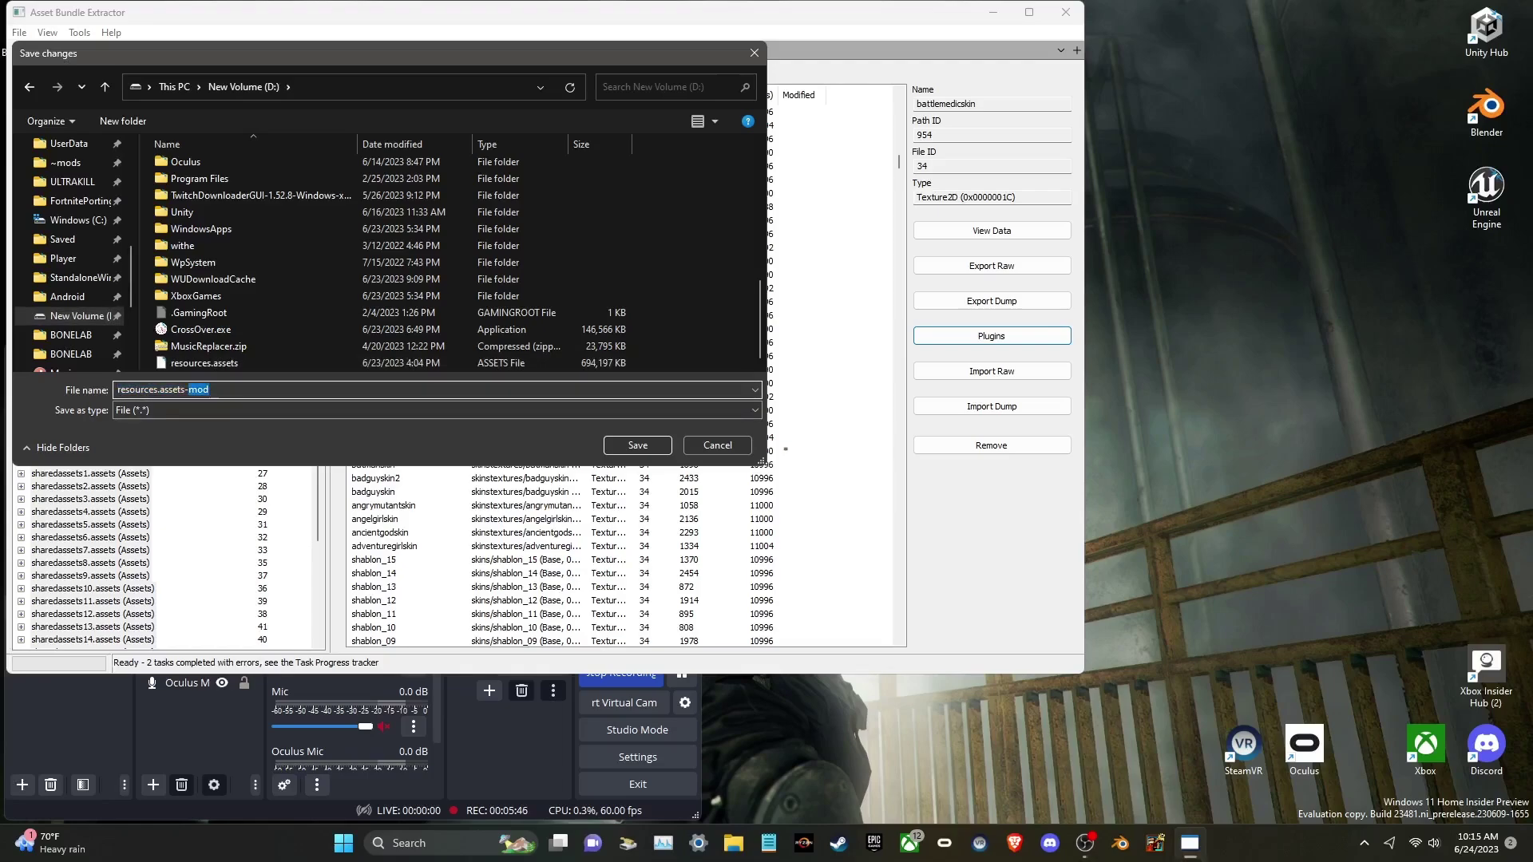
{"action": "left_click", "coordinate": [185, 391]}
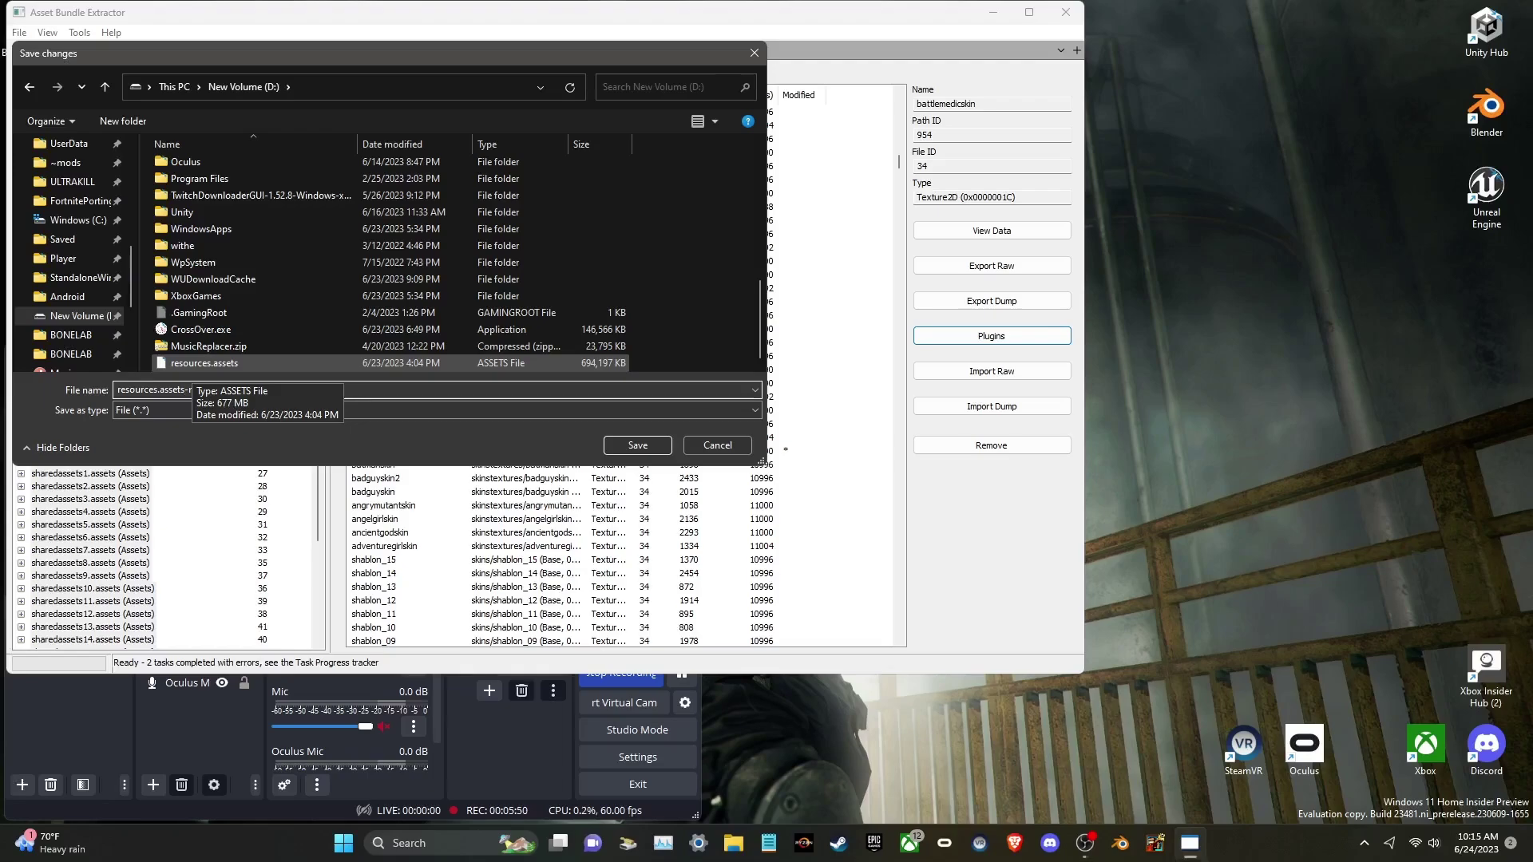
{"action": "key", "text": "Delete"}
{"action": "key", "text": "Delete"}
{"action": "key", "text": "Delete"}
{"action": "key", "text": "Delete"}
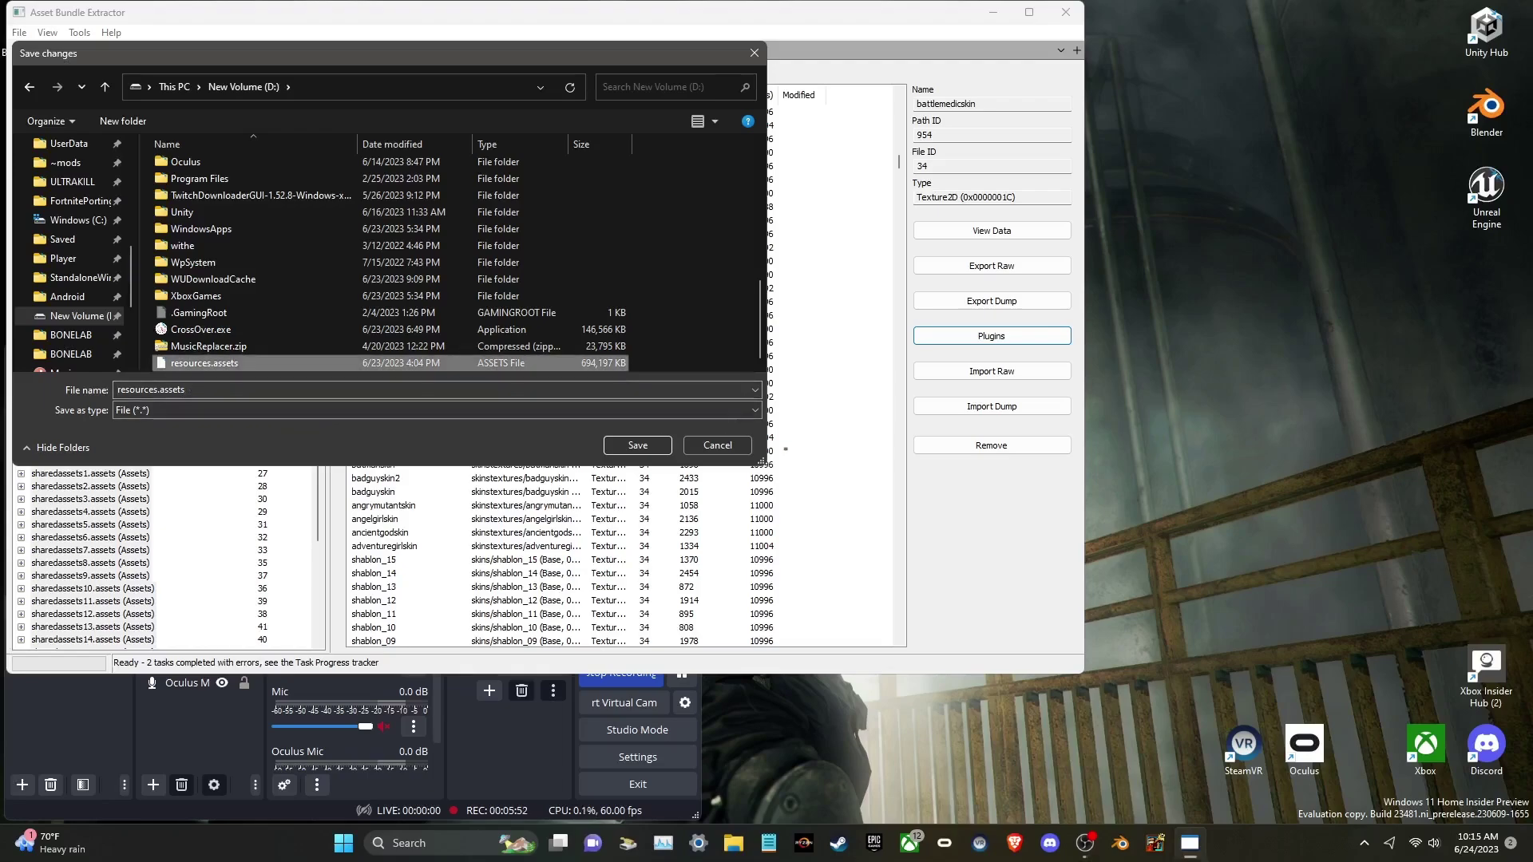
Step: Delete the old resources.assets from New Volume (D:) and save the modified file there
{"action": "right_click", "coordinate": [207, 365]}
{"action": "left_click", "coordinate": [249, 647]}
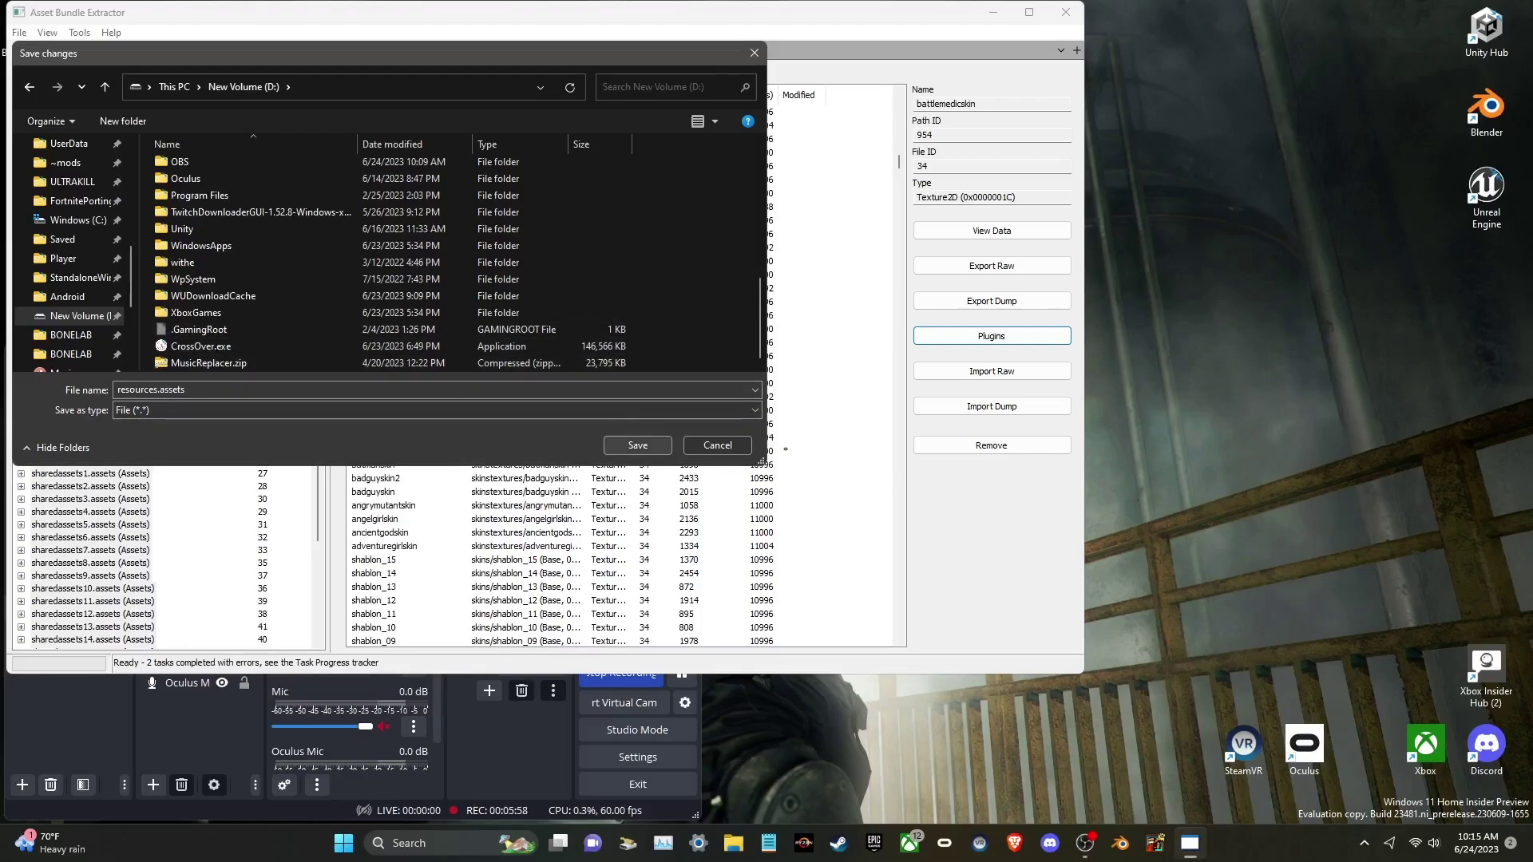
{"action": "left_click", "coordinate": [637, 445]}
{"action": "left_click", "coordinate": [805, 420]}
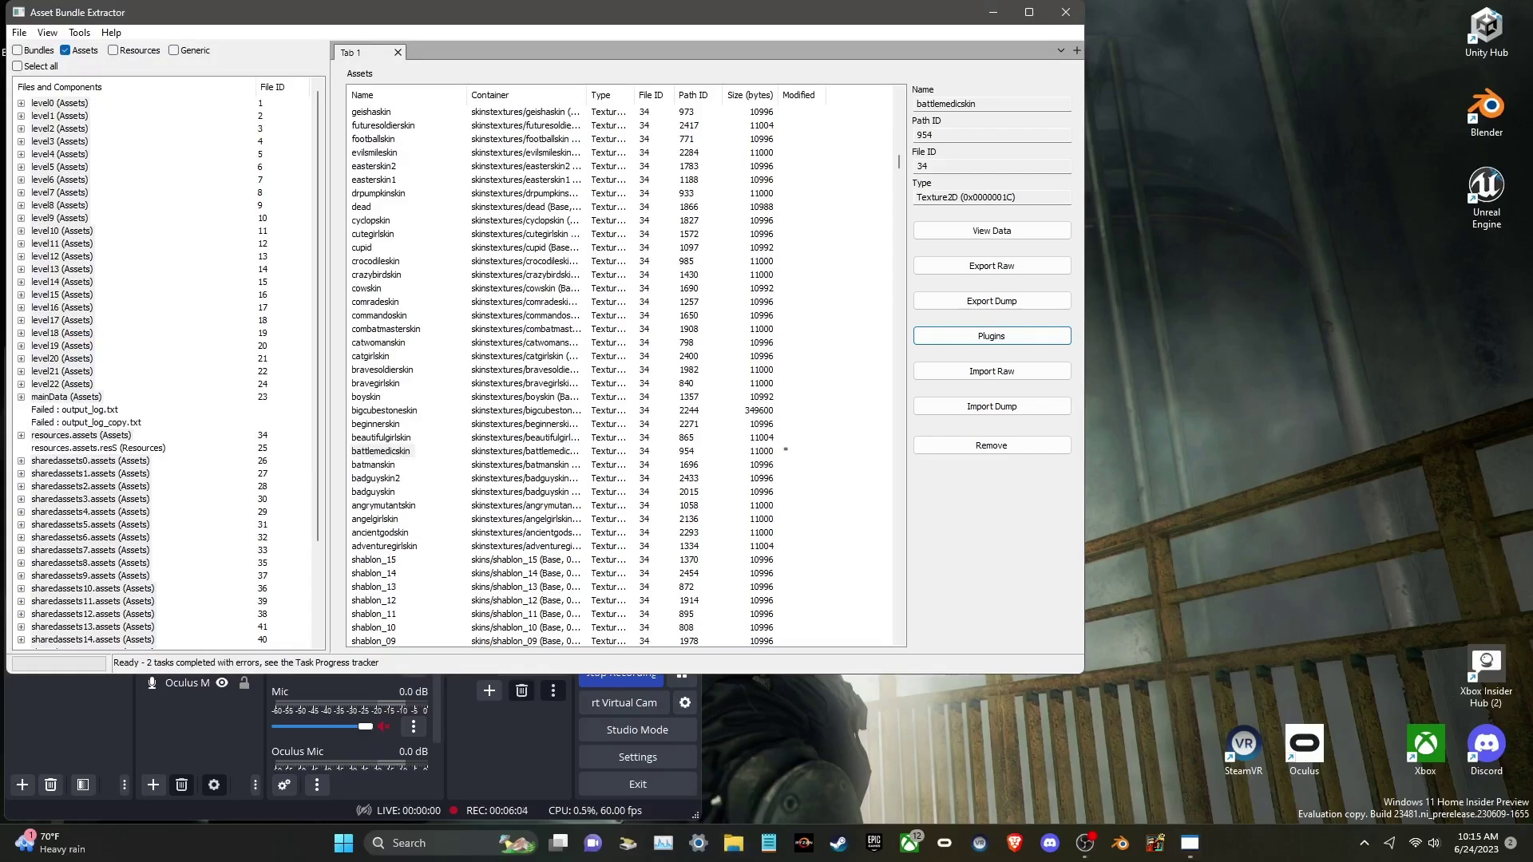
Step: Switch to File Explorer and copy the saved resources.assets file from New Volume (D:)
{"action": "key", "text": "super+e"}
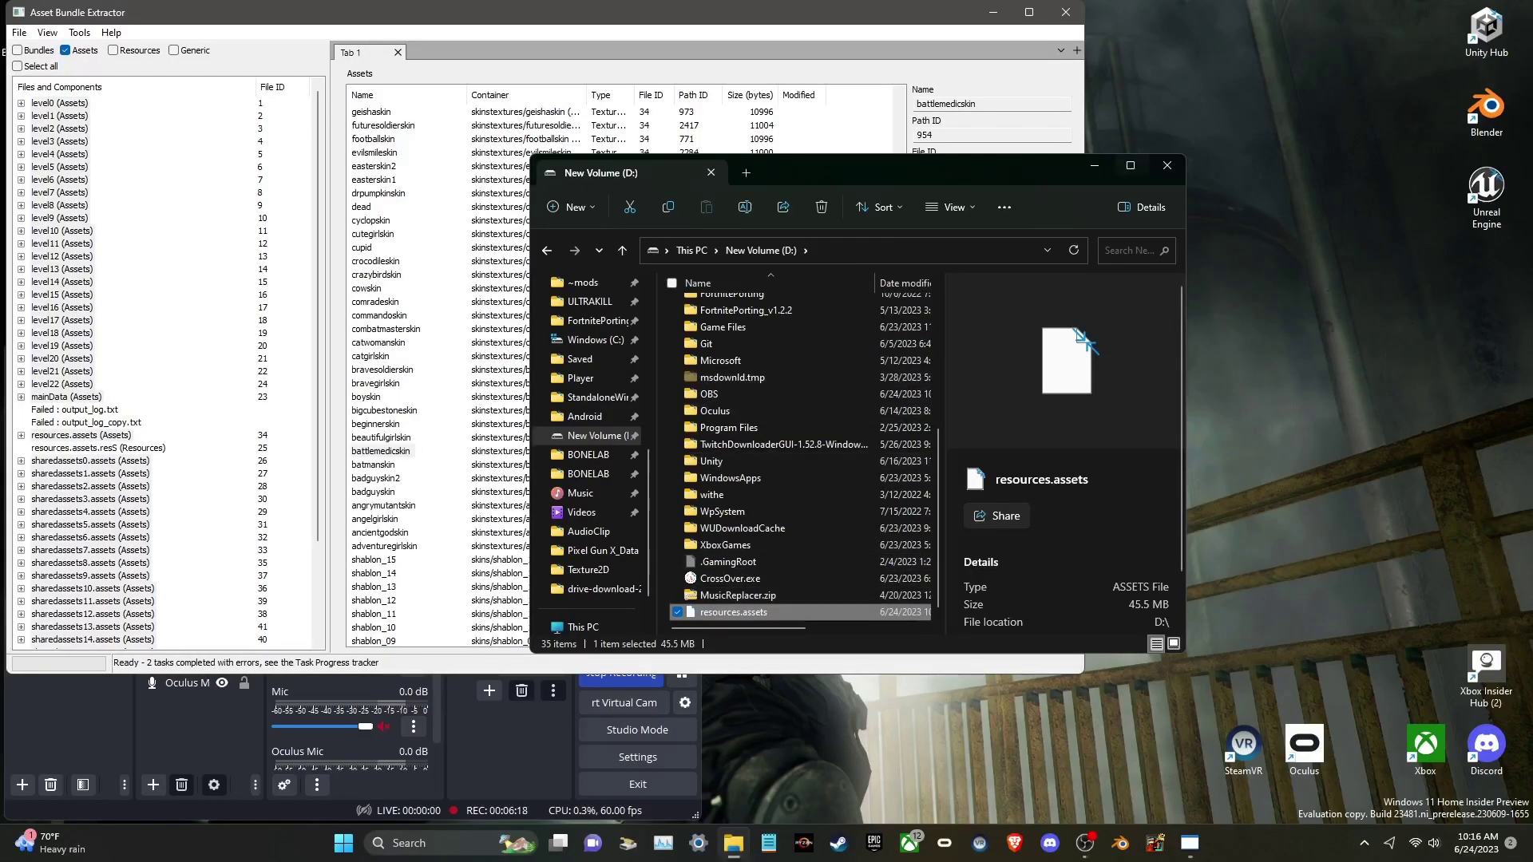
{"action": "left_click", "coordinate": [1130, 165]}
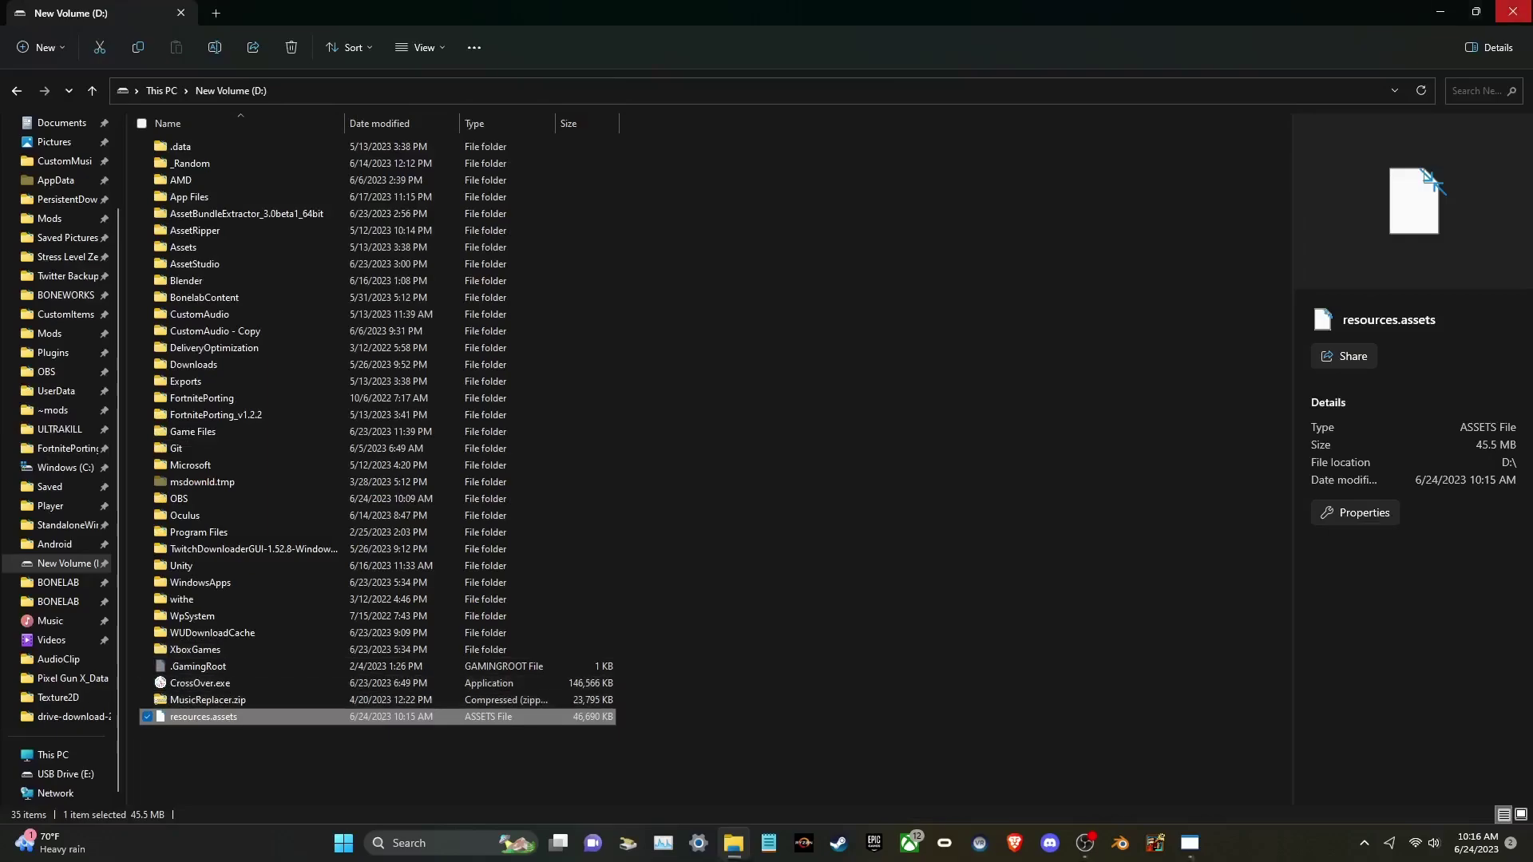
{"action": "left_click", "coordinate": [1476, 12]}
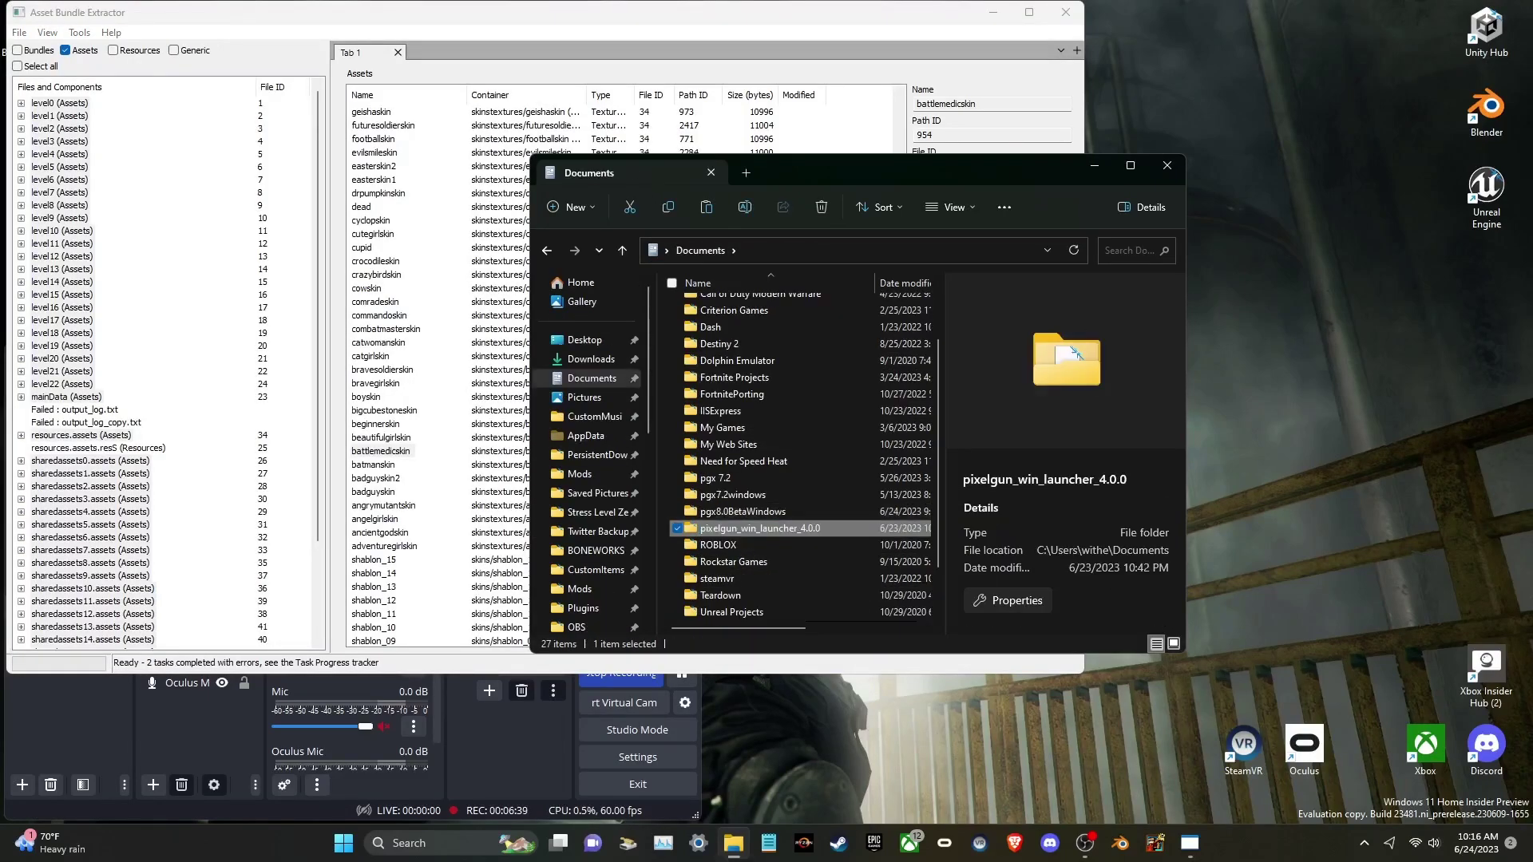
Step: Open the pixelgun_win_Data folder under Games and PixelGun3D_New inside the pixelgun_win_launcher_4.0.0 folder in Documents
{"action": "mouse_move", "coordinate": [824, 536]}
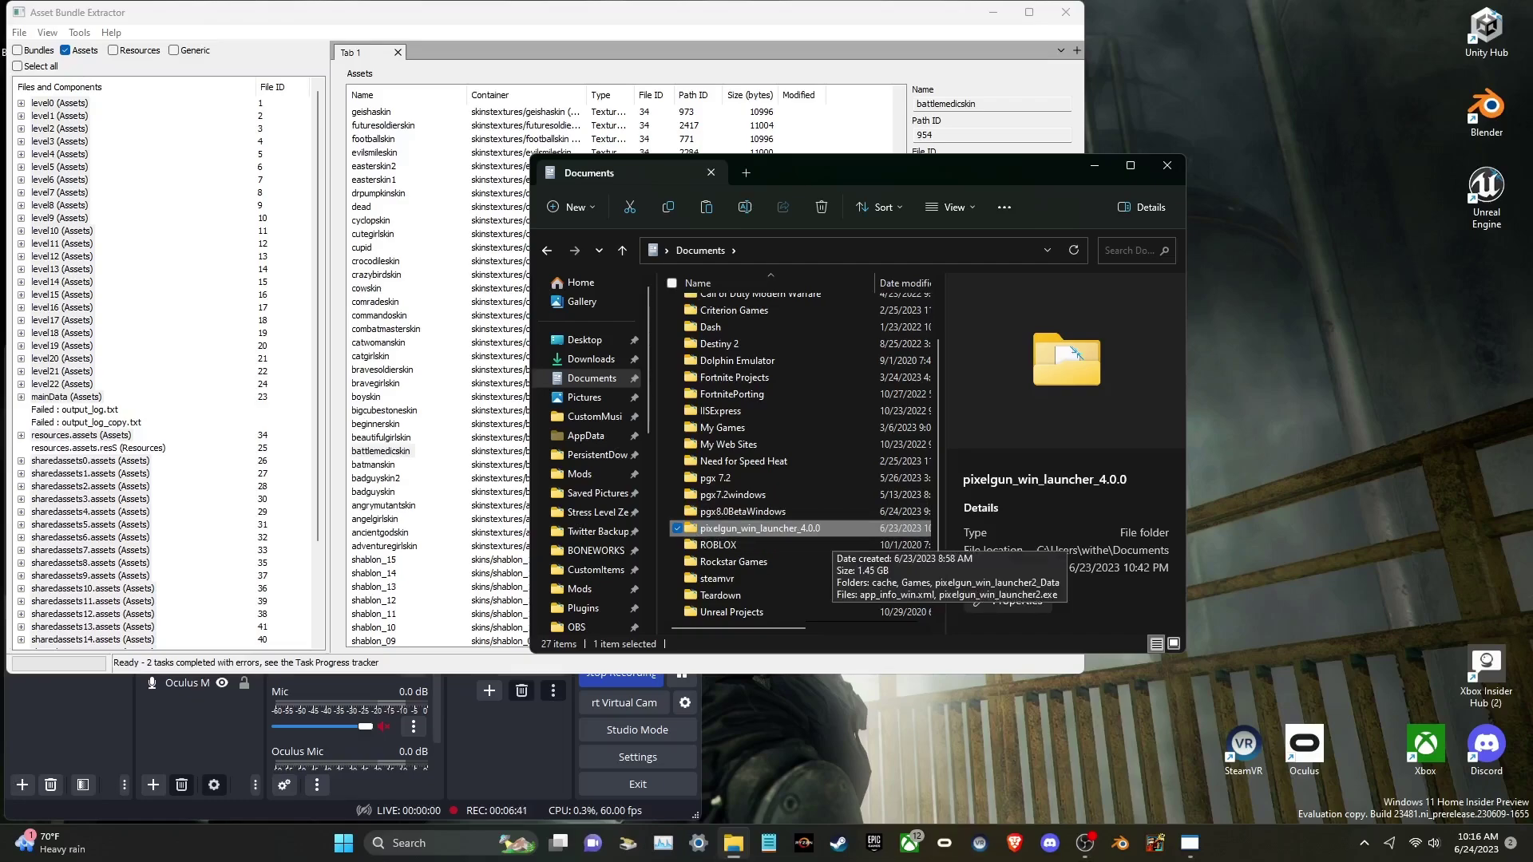
{"action": "double_click", "coordinate": [824, 536]}
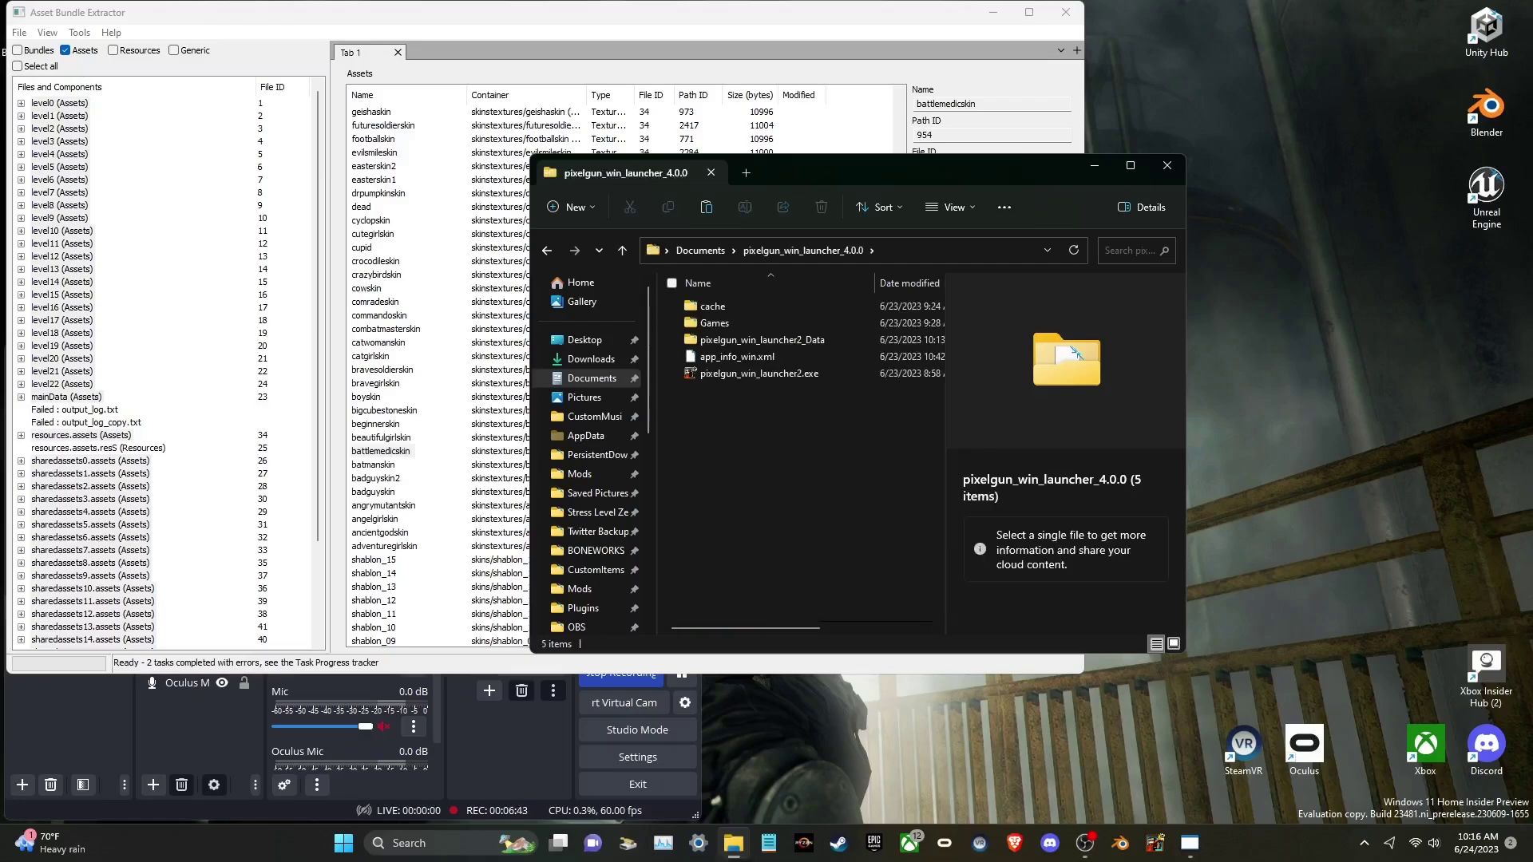
{"action": "mouse_move", "coordinate": [707, 324]}
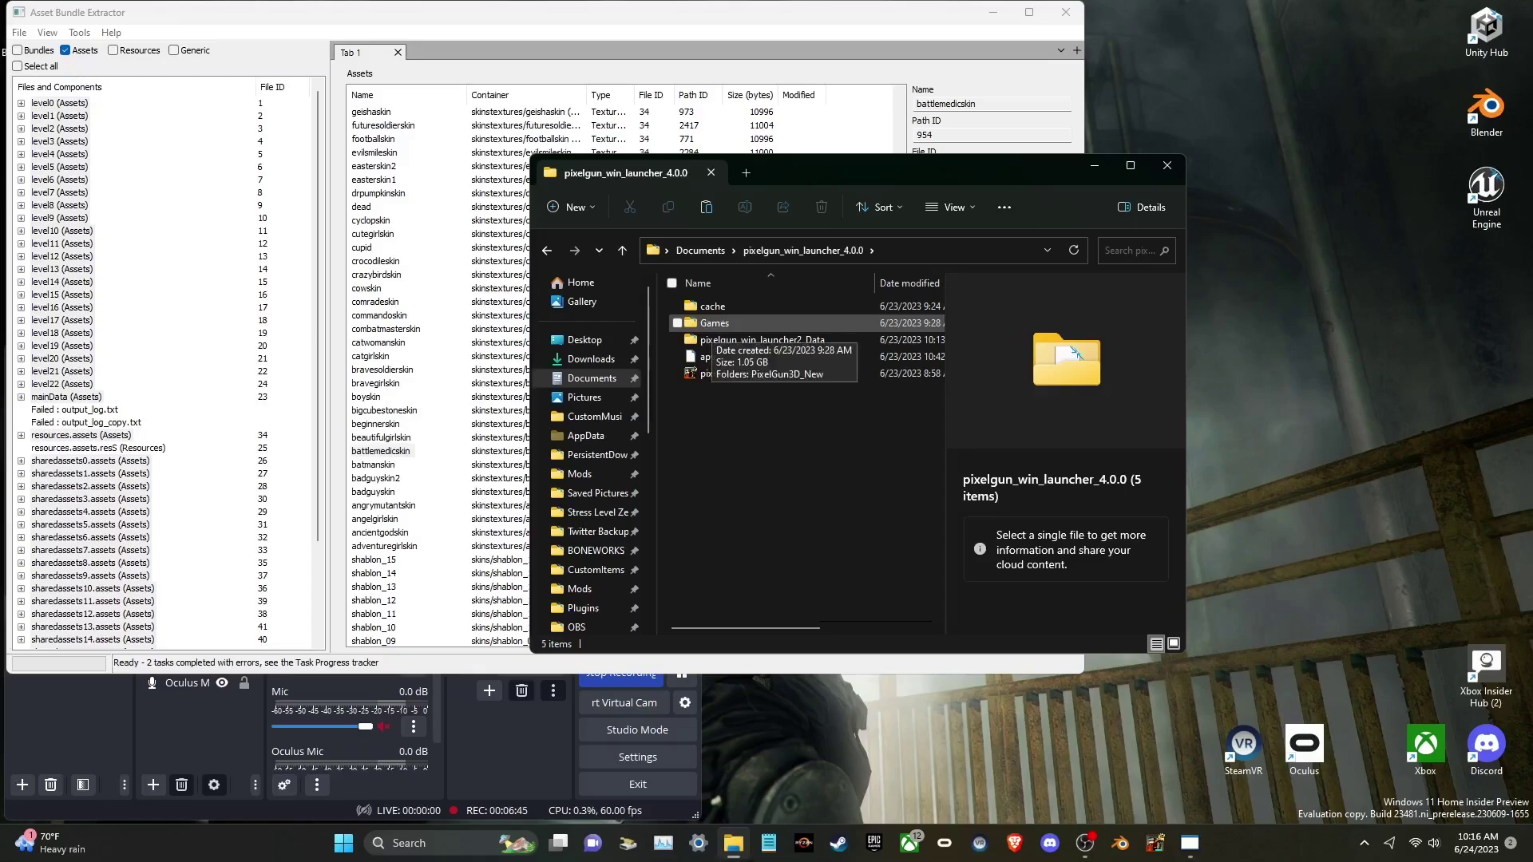
{"action": "double_click", "coordinate": [707, 324]}
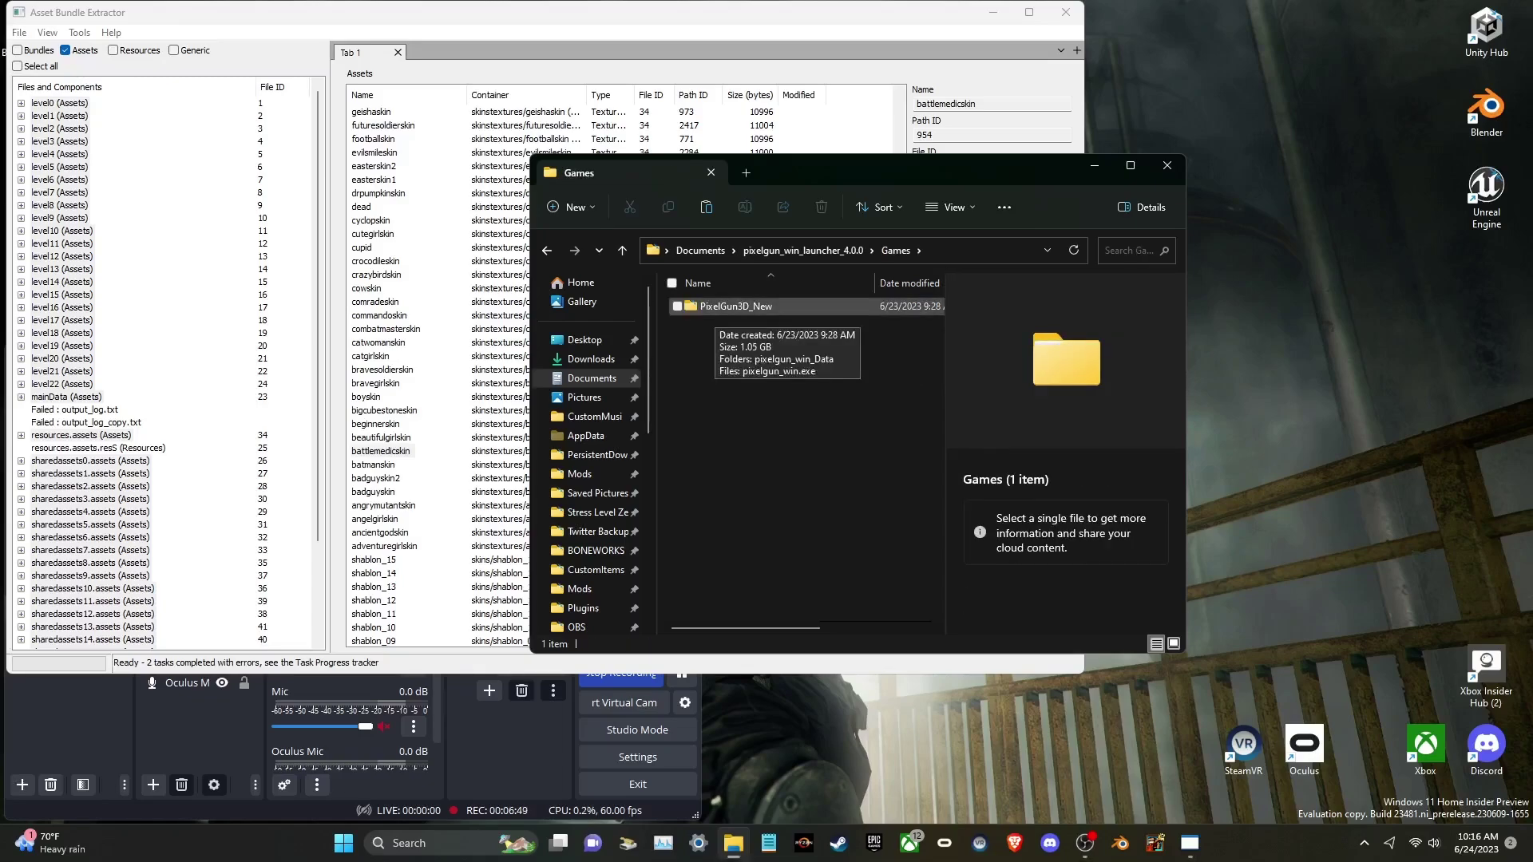
{"action": "double_click", "coordinate": [722, 308]}
{"action": "left_click", "coordinate": [722, 308]}
{"action": "double_click", "coordinate": [722, 307]}
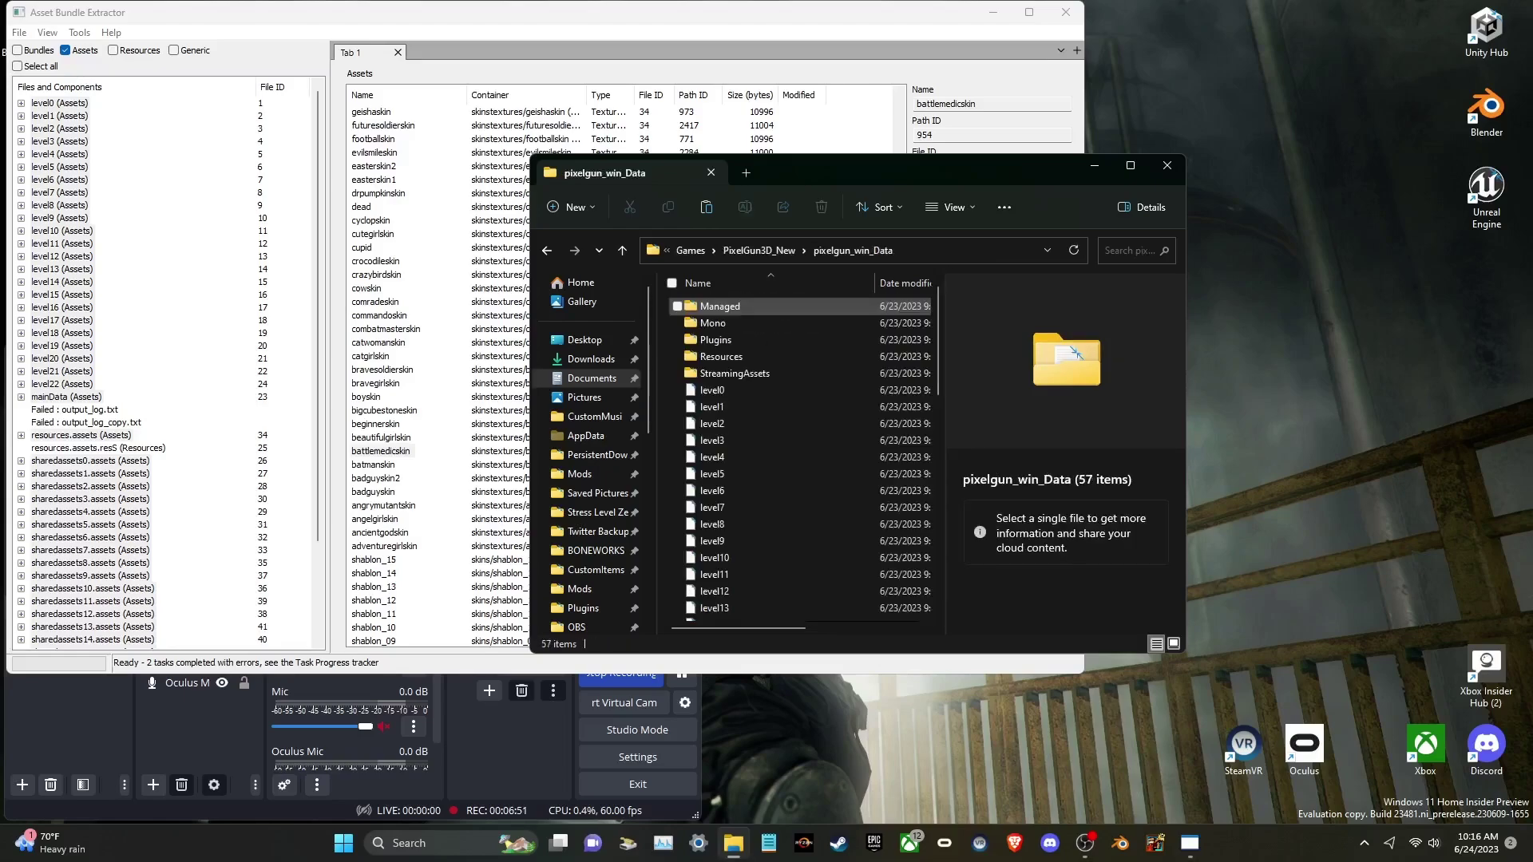
Step: Replace resources.assets in pixelgun_win_Data with the copied file, closing Asset Bundle Extractor to release the folder
{"action": "scroll", "coordinate": [719, 518], "scroll_direction": "down", "scroll_amount": 7}
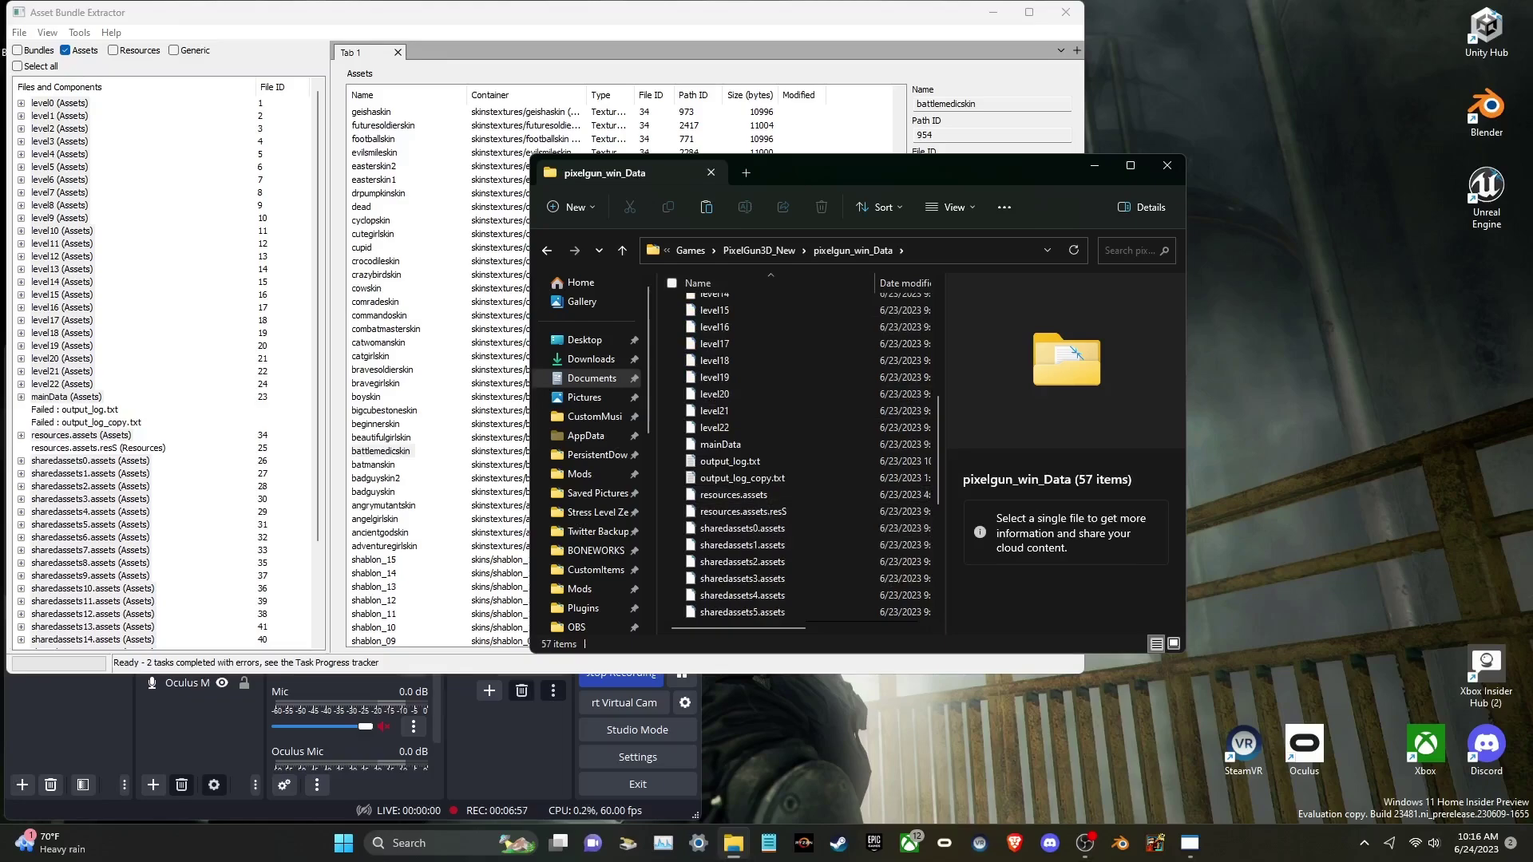
{"action": "key", "text": "ctrl+v"}
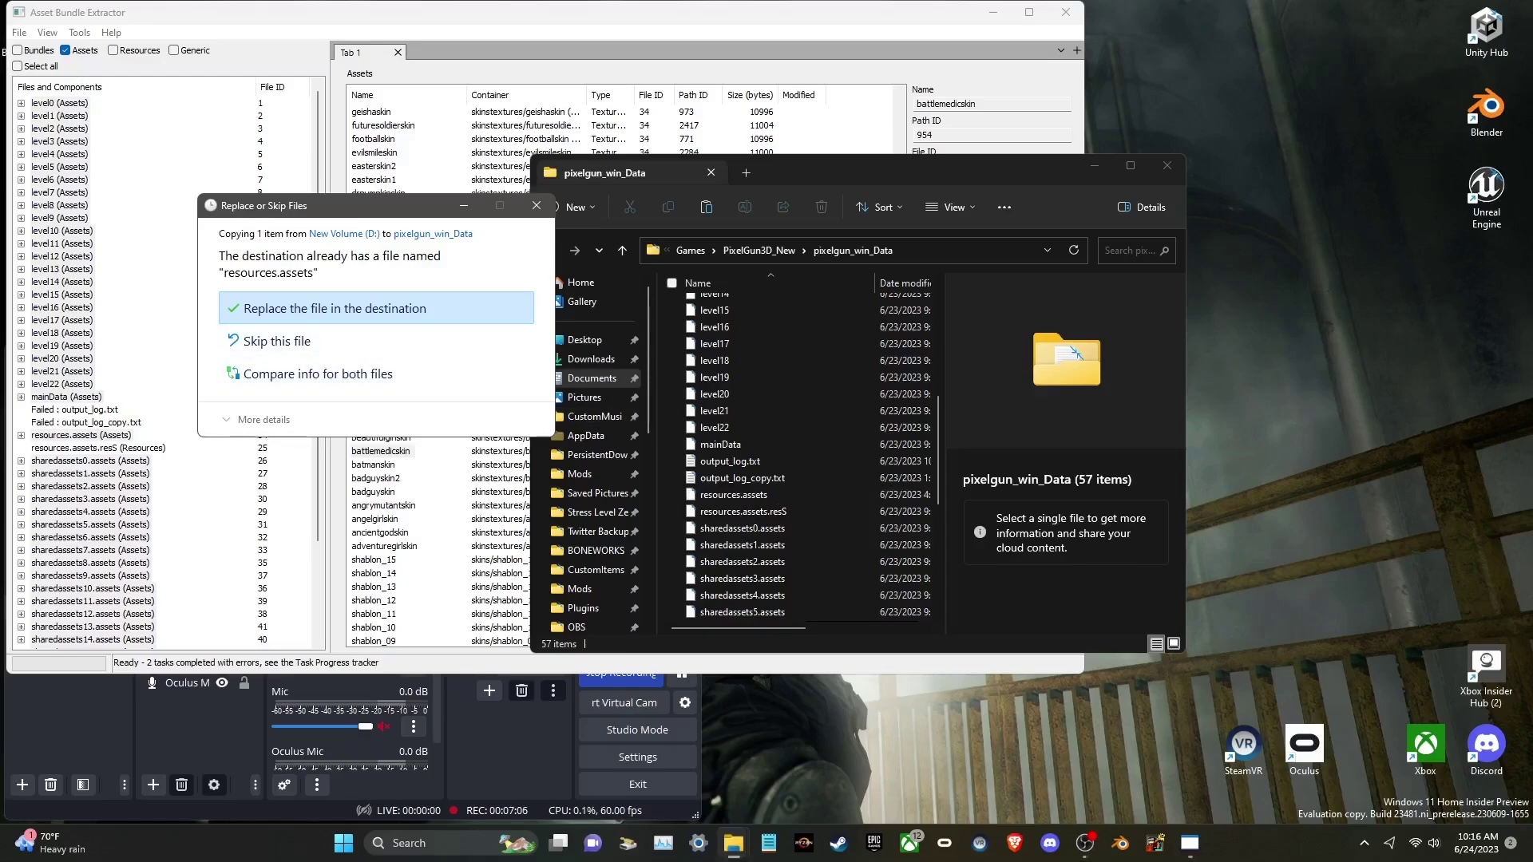
{"action": "left_click", "coordinate": [376, 309]}
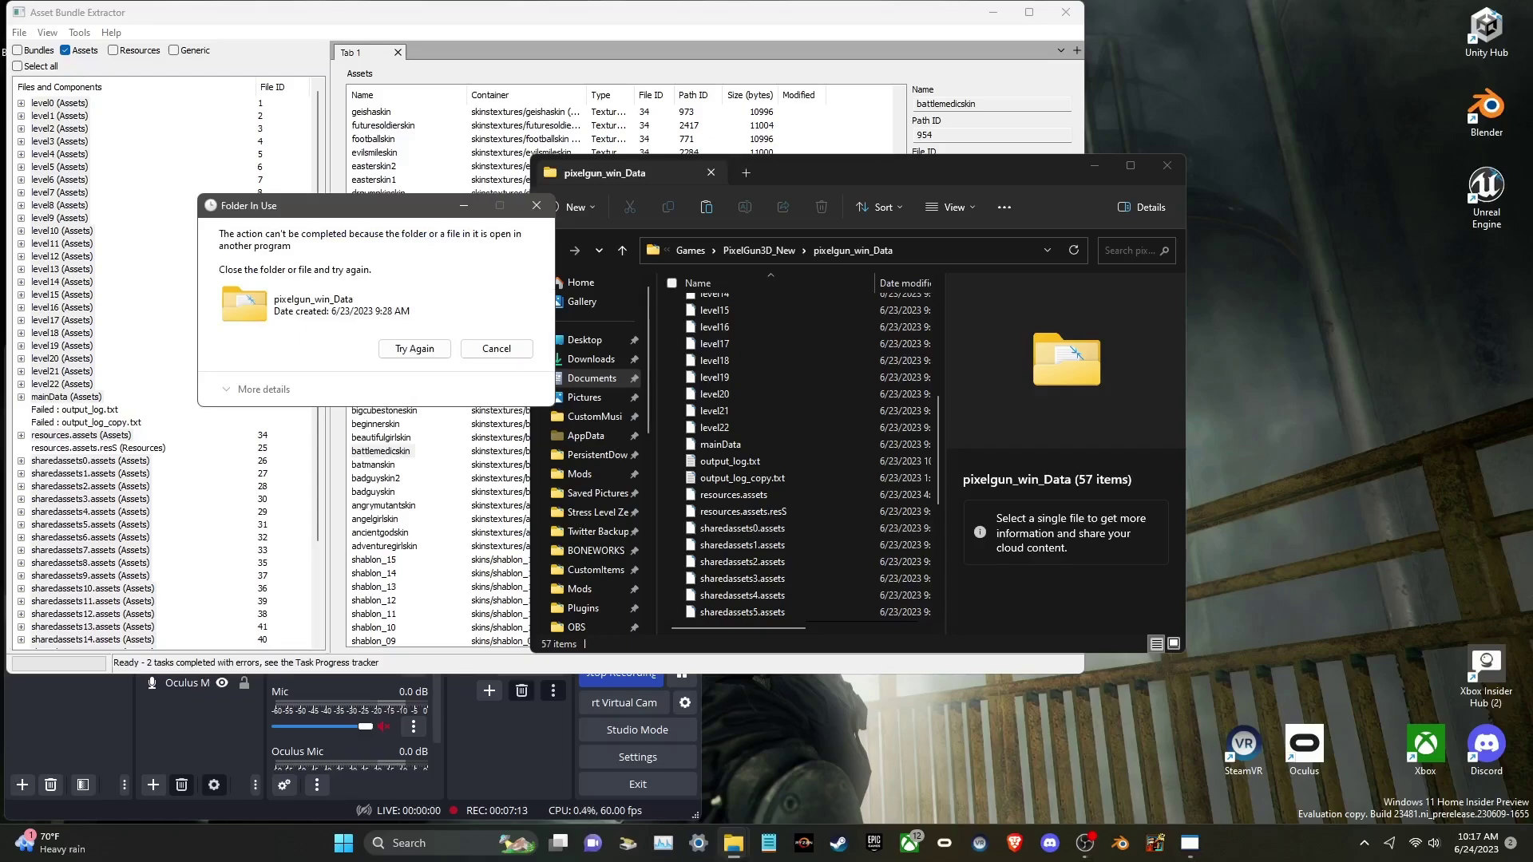
{"action": "left_click", "coordinate": [607, 13]}
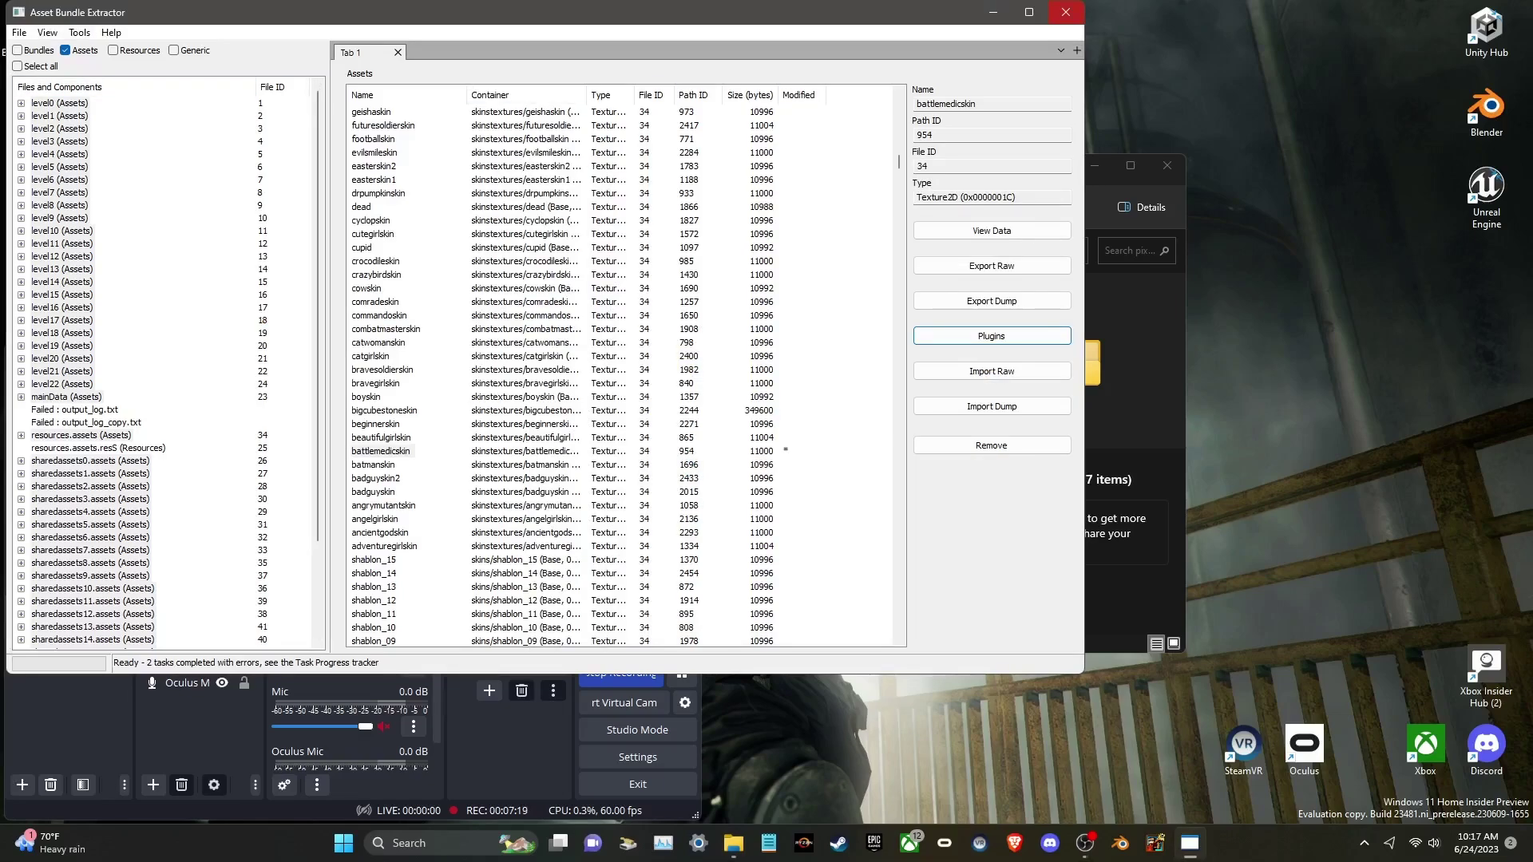
{"action": "key", "text": "alt+F4"}
{"action": "key", "text": "Return"}
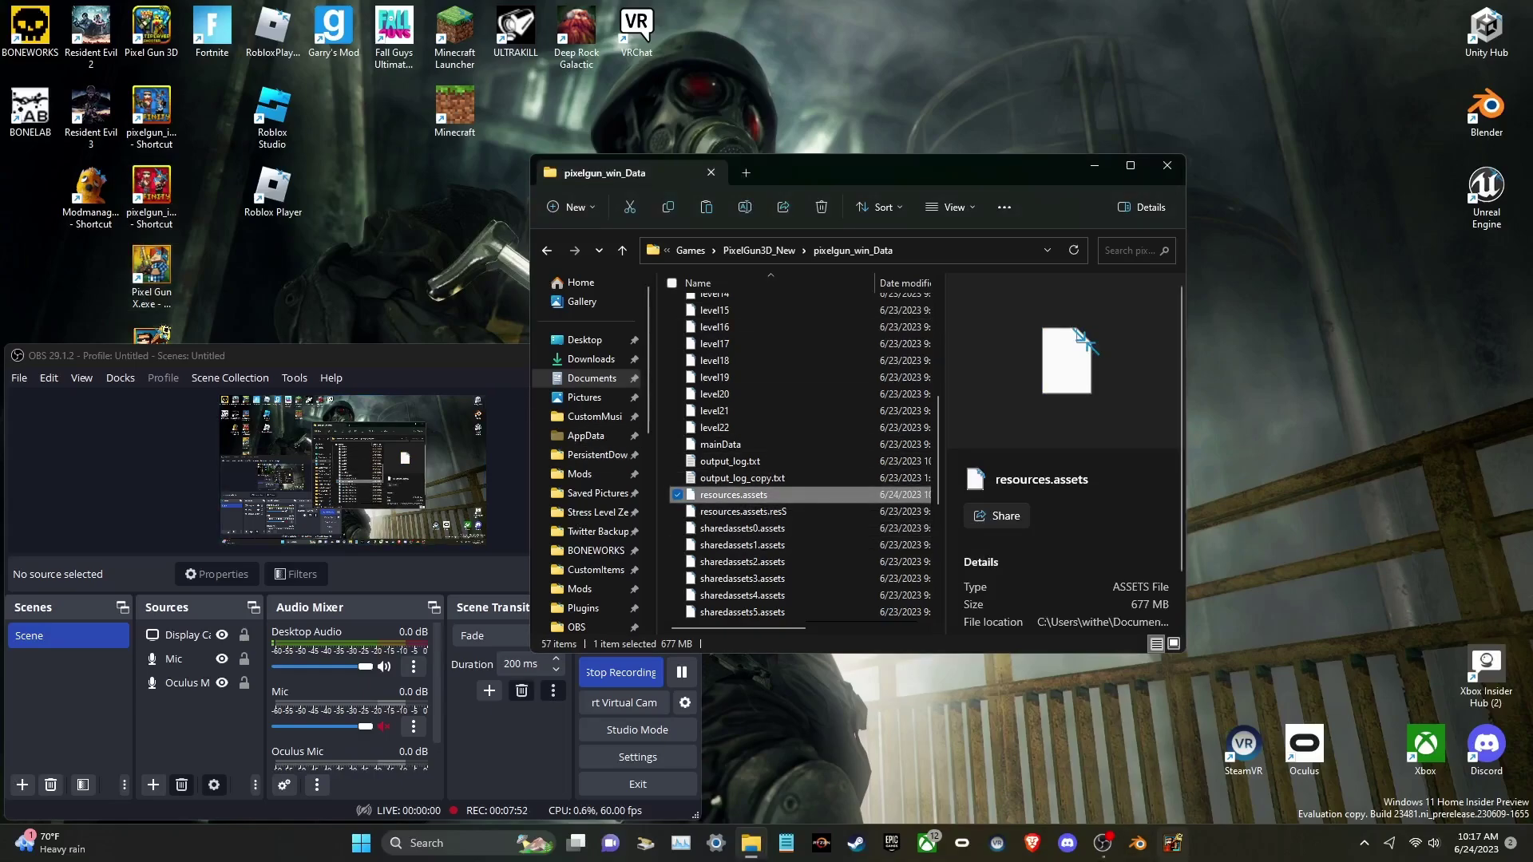
Step: Switch to Pixel Gun 3D and open the skin section of the shop
{"action": "left_click", "coordinate": [1172, 843]}
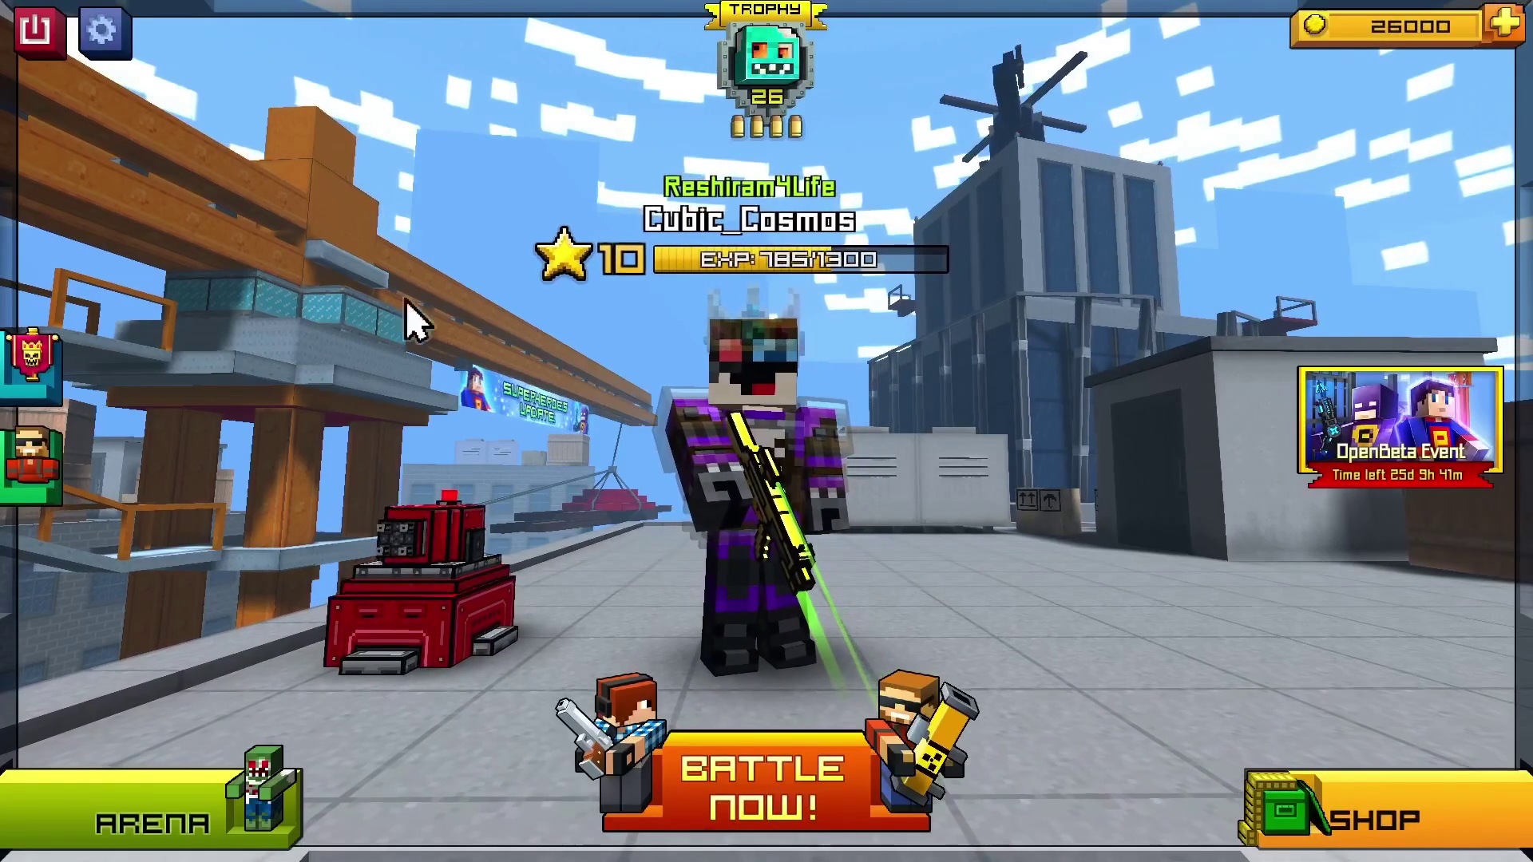
{"action": "left_click", "coordinate": [1353, 790]}
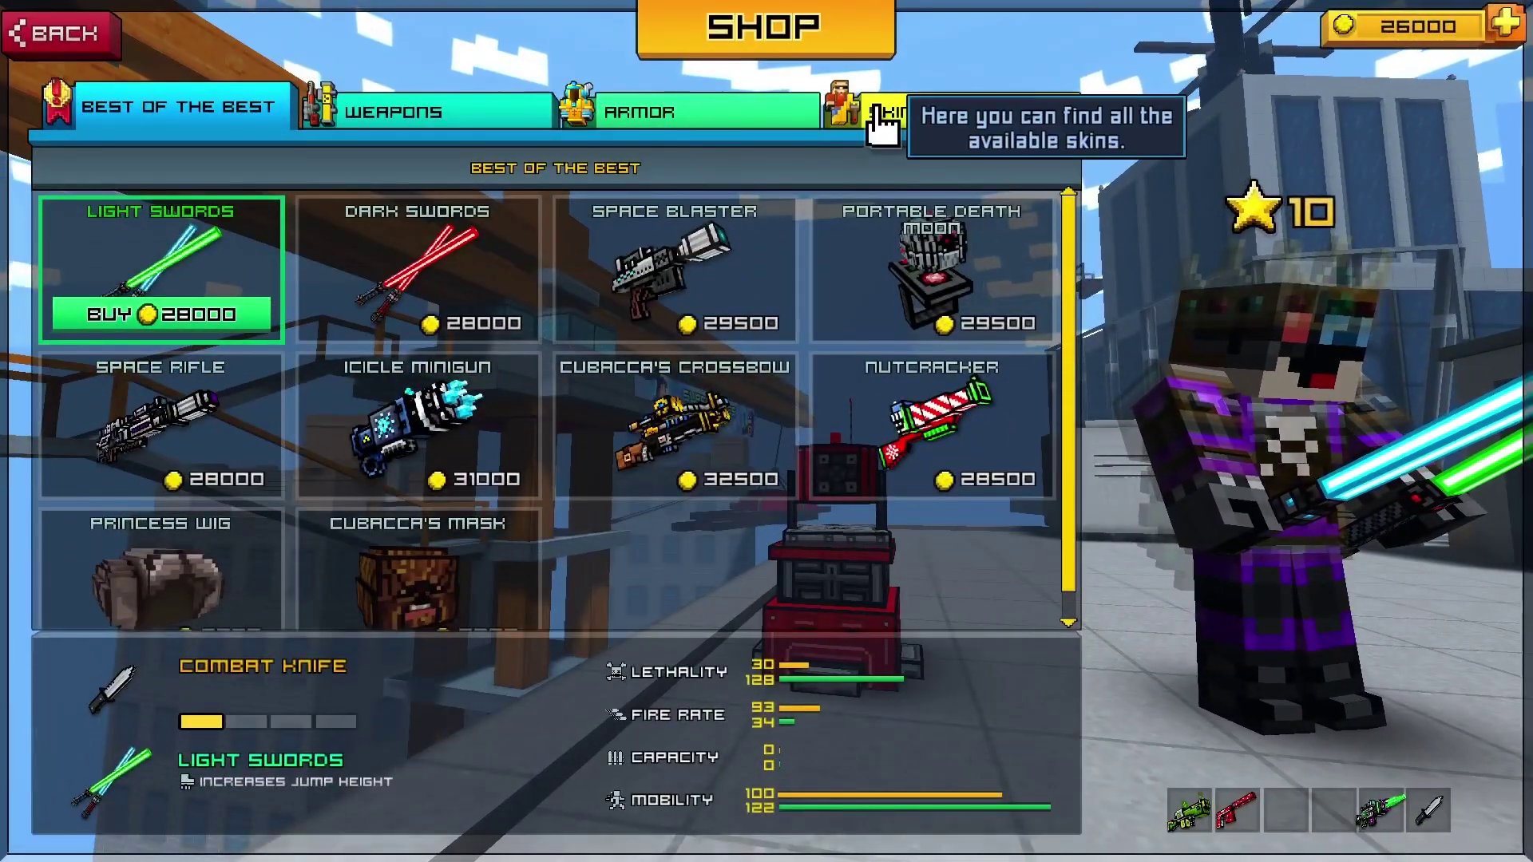
{"action": "left_click", "coordinate": [878, 111]}
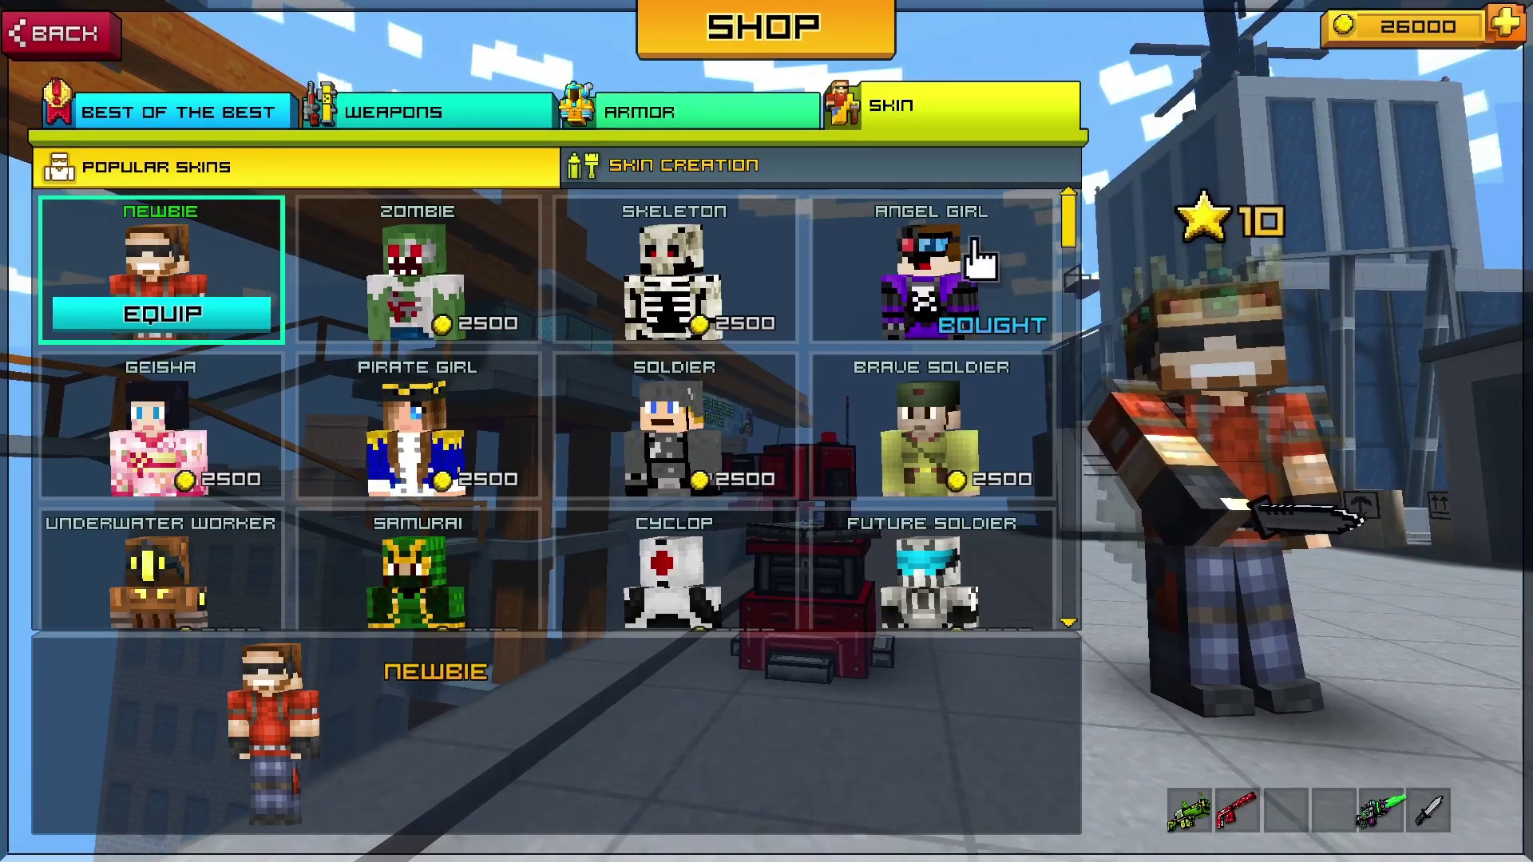
Step: Find the Battle Medic skin among the popular skins and preview it on the character
{"action": "scroll", "coordinate": [507, 358], "scroll_direction": "down", "scroll_amount": 5}
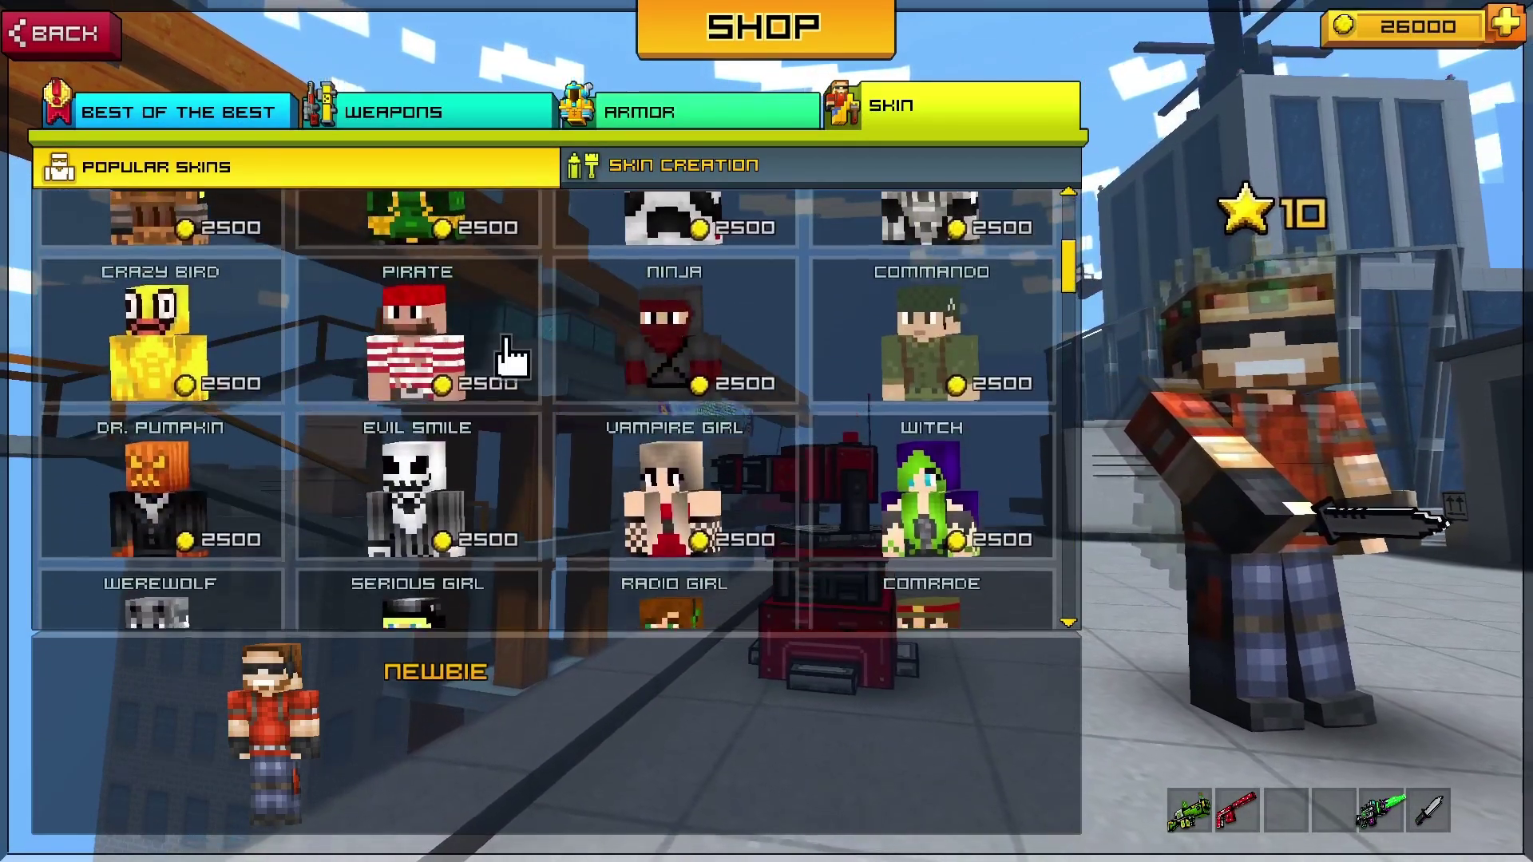
{"action": "scroll", "coordinate": [507, 355], "scroll_direction": "down", "scroll_amount": 6}
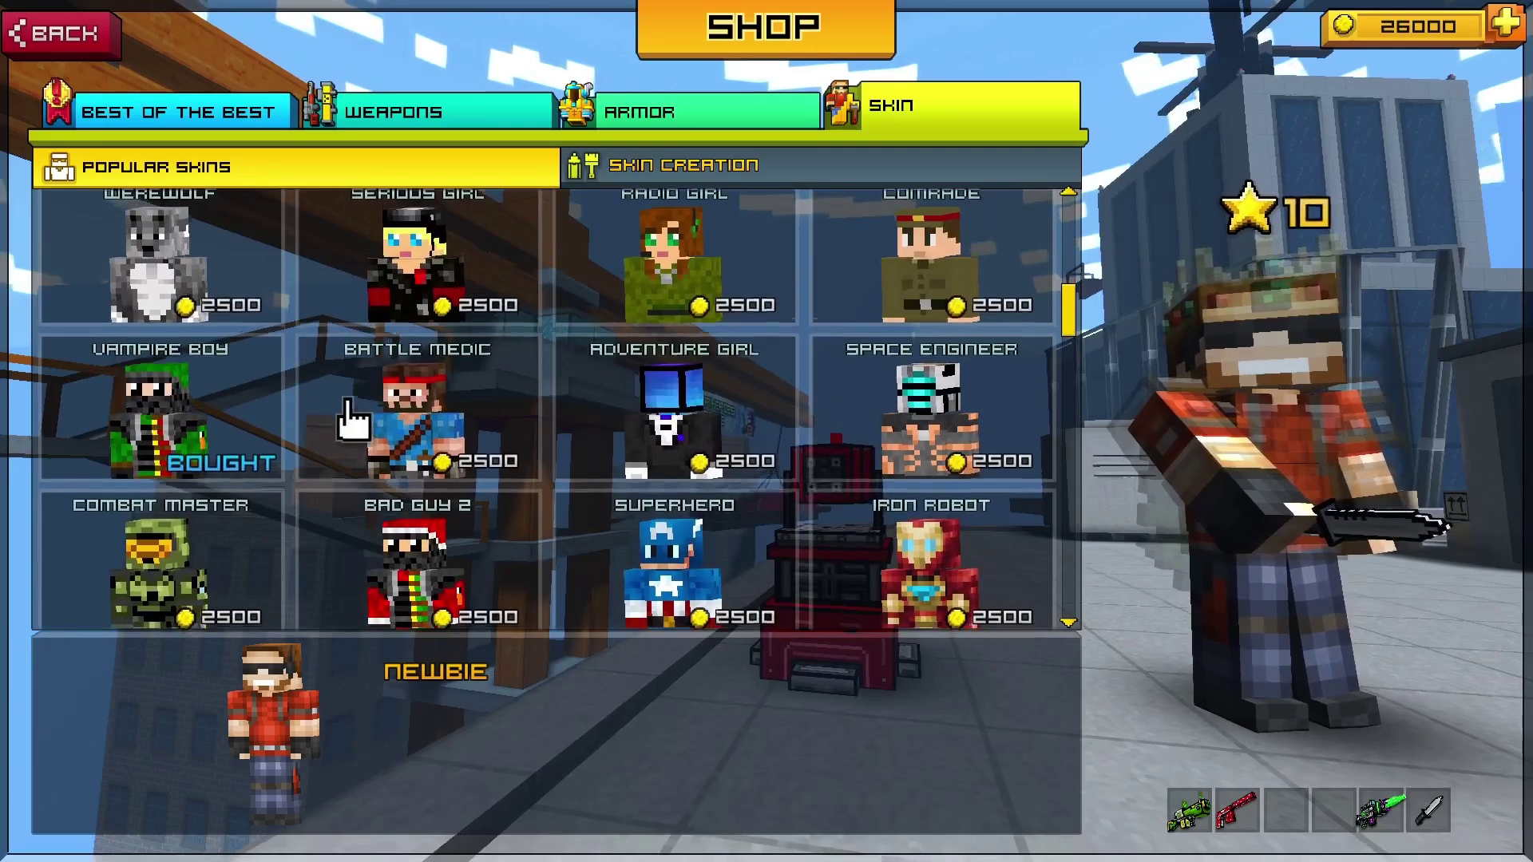
{"action": "scroll", "coordinate": [359, 419], "scroll_direction": "down", "scroll_amount": 2}
{"action": "scroll", "coordinate": [431, 407], "scroll_direction": "up", "scroll_amount": 4}
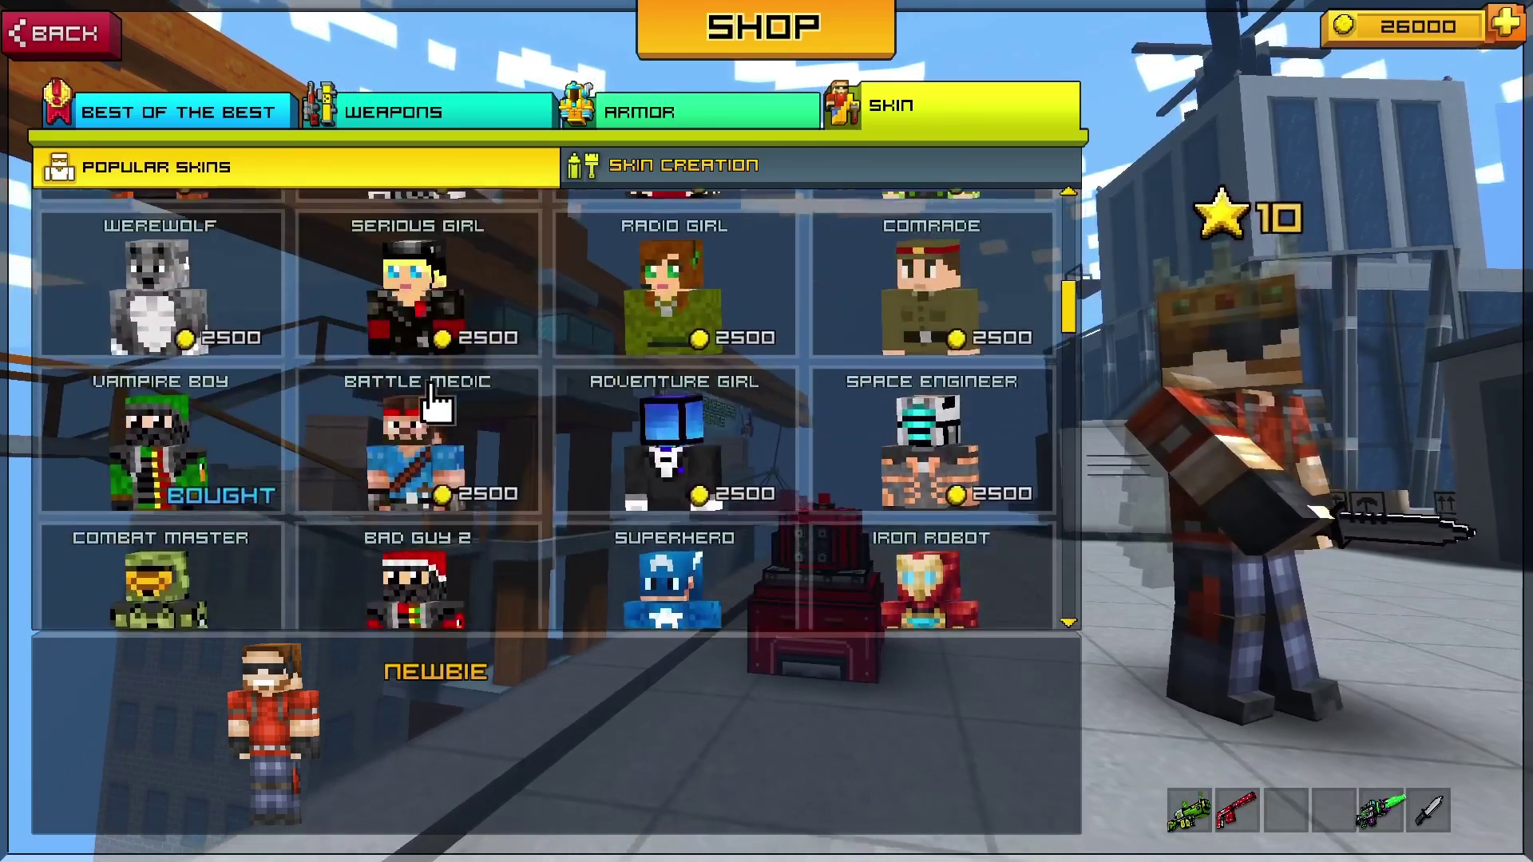
{"action": "scroll", "coordinate": [435, 399], "scroll_direction": "up", "scroll_amount": 1}
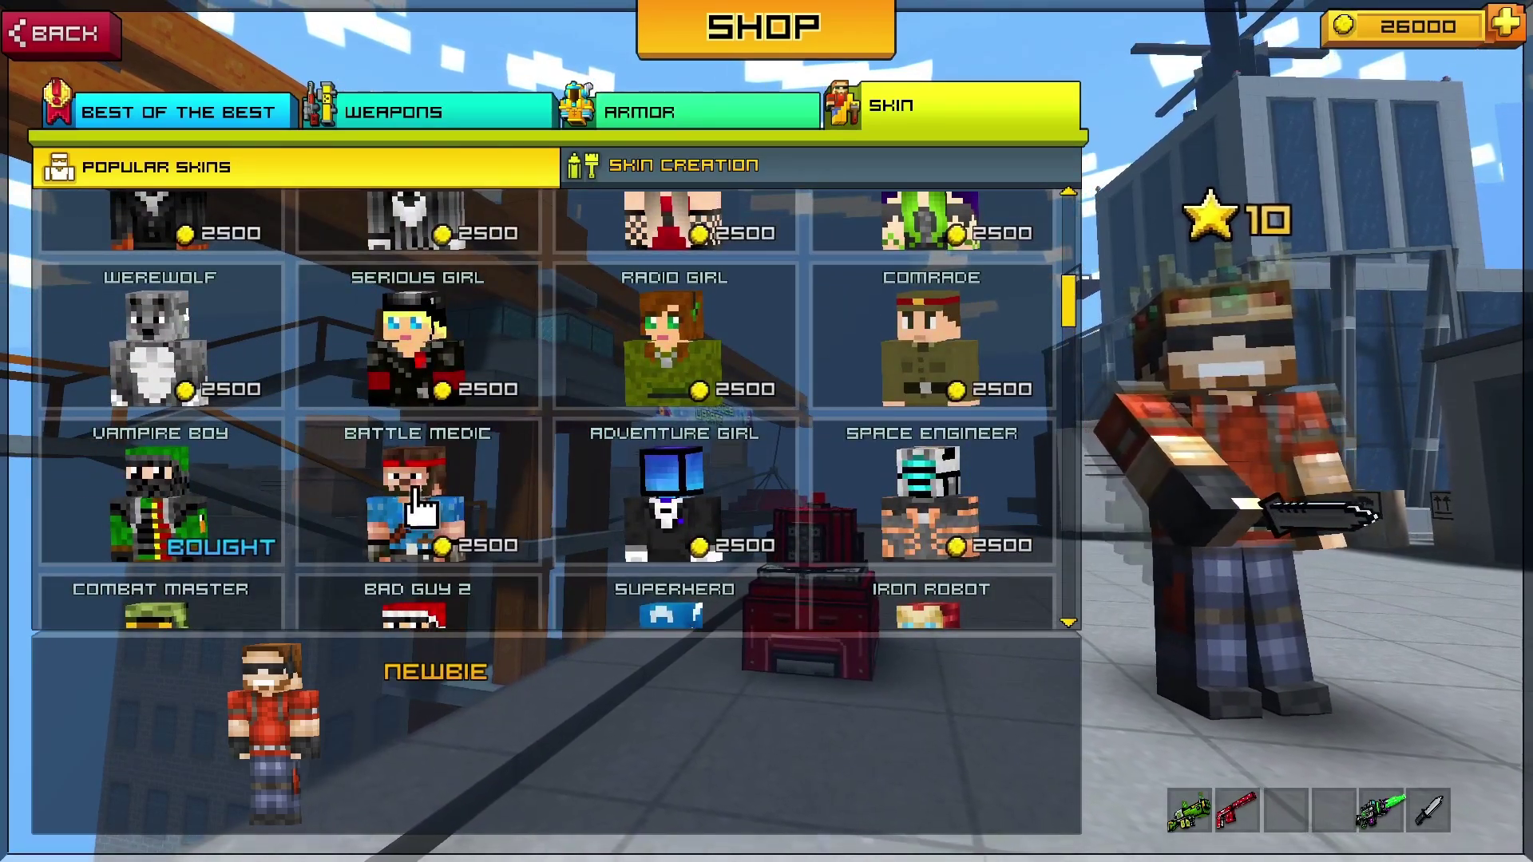
{"action": "left_click", "coordinate": [421, 511]}
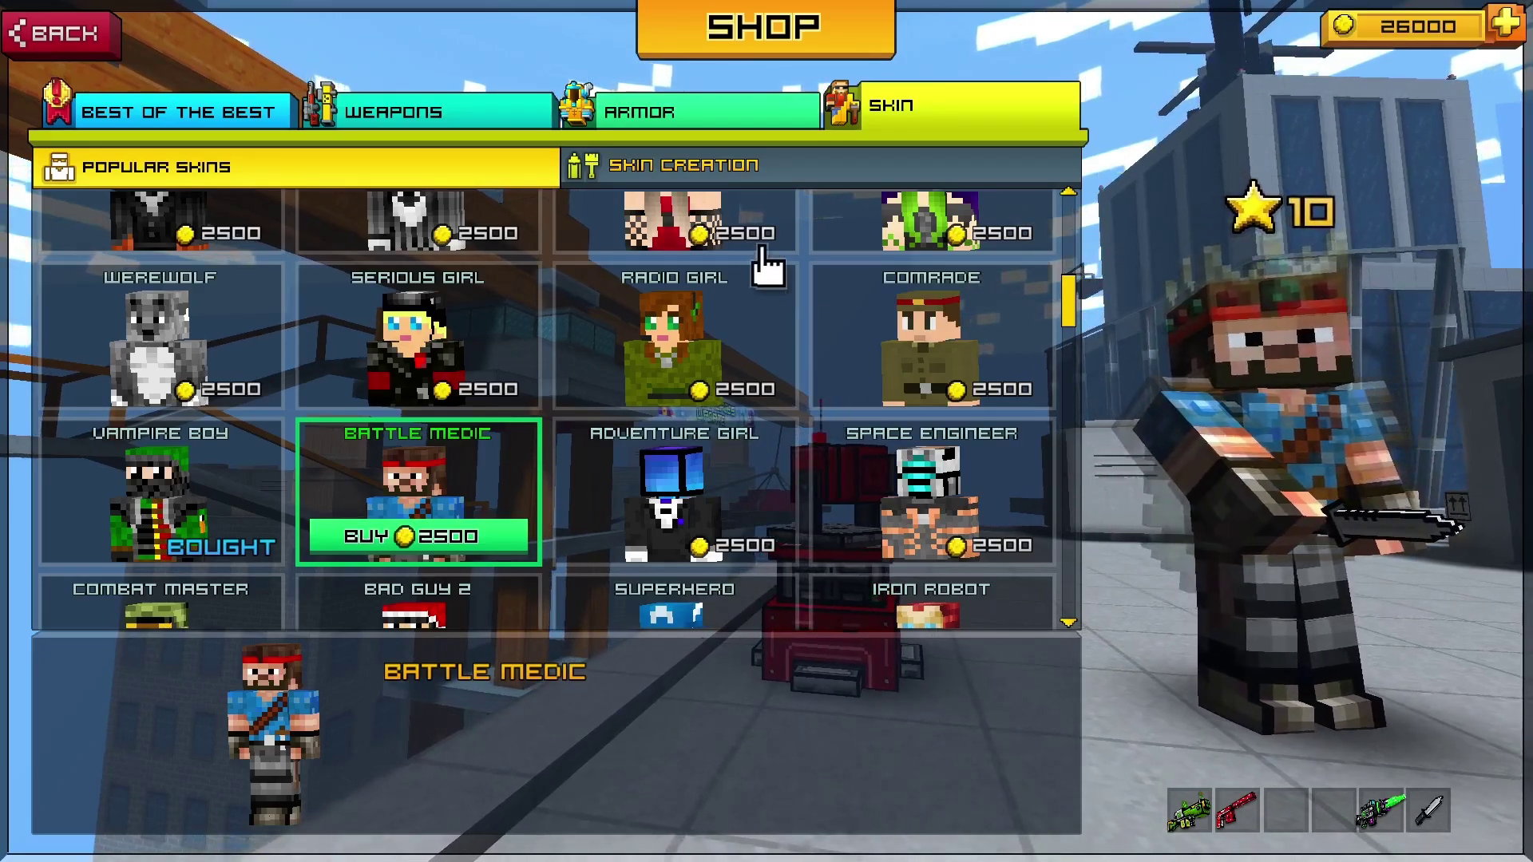
Step: Buy the first locked custom skin slot in Skin Creation for 2500 coins
{"action": "left_click", "coordinate": [673, 179]}
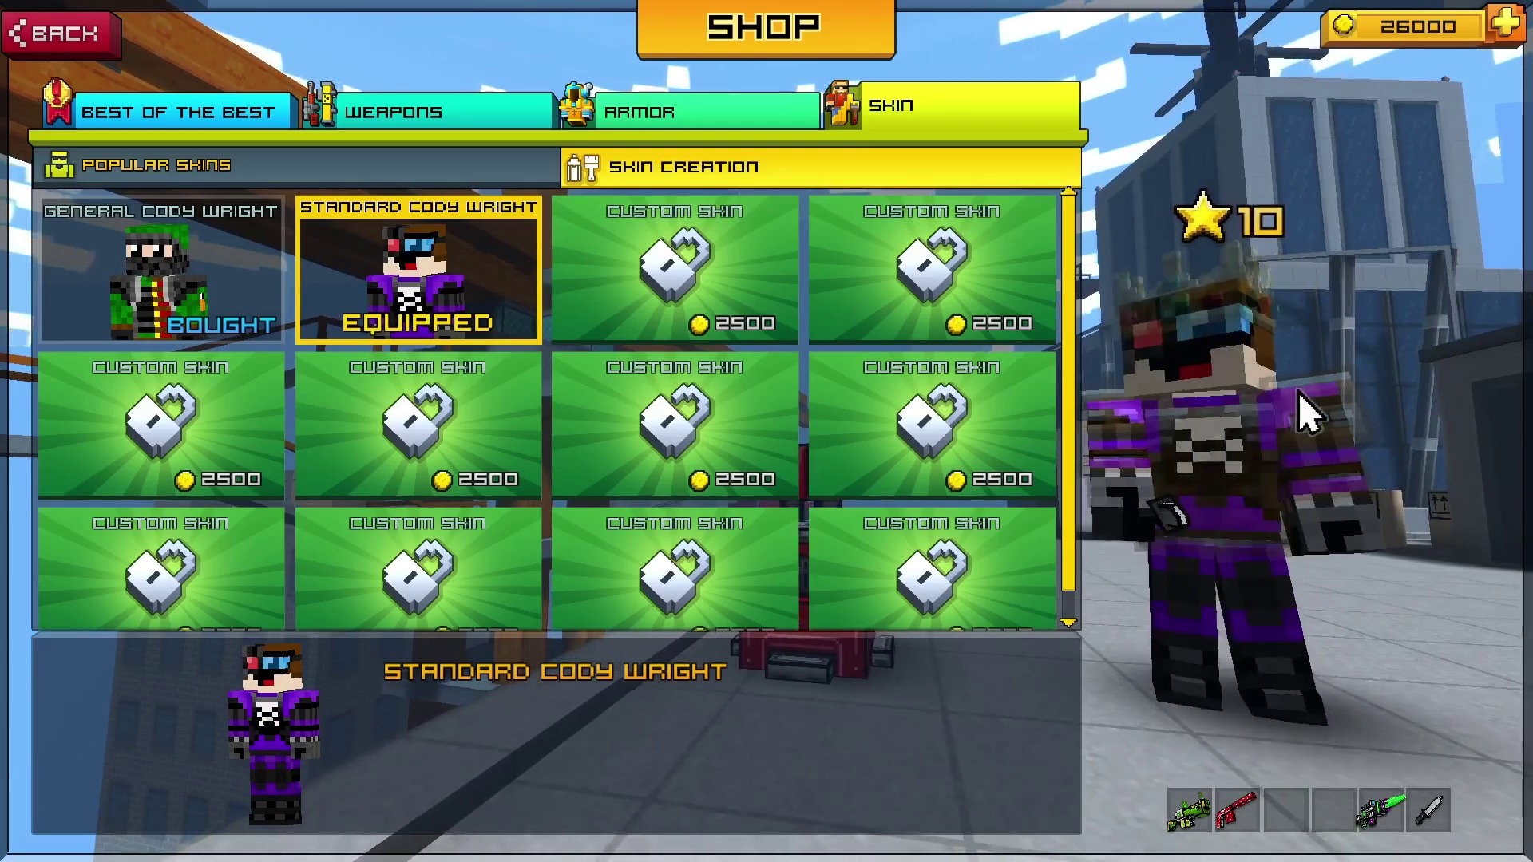
{"action": "left_click", "coordinate": [638, 284]}
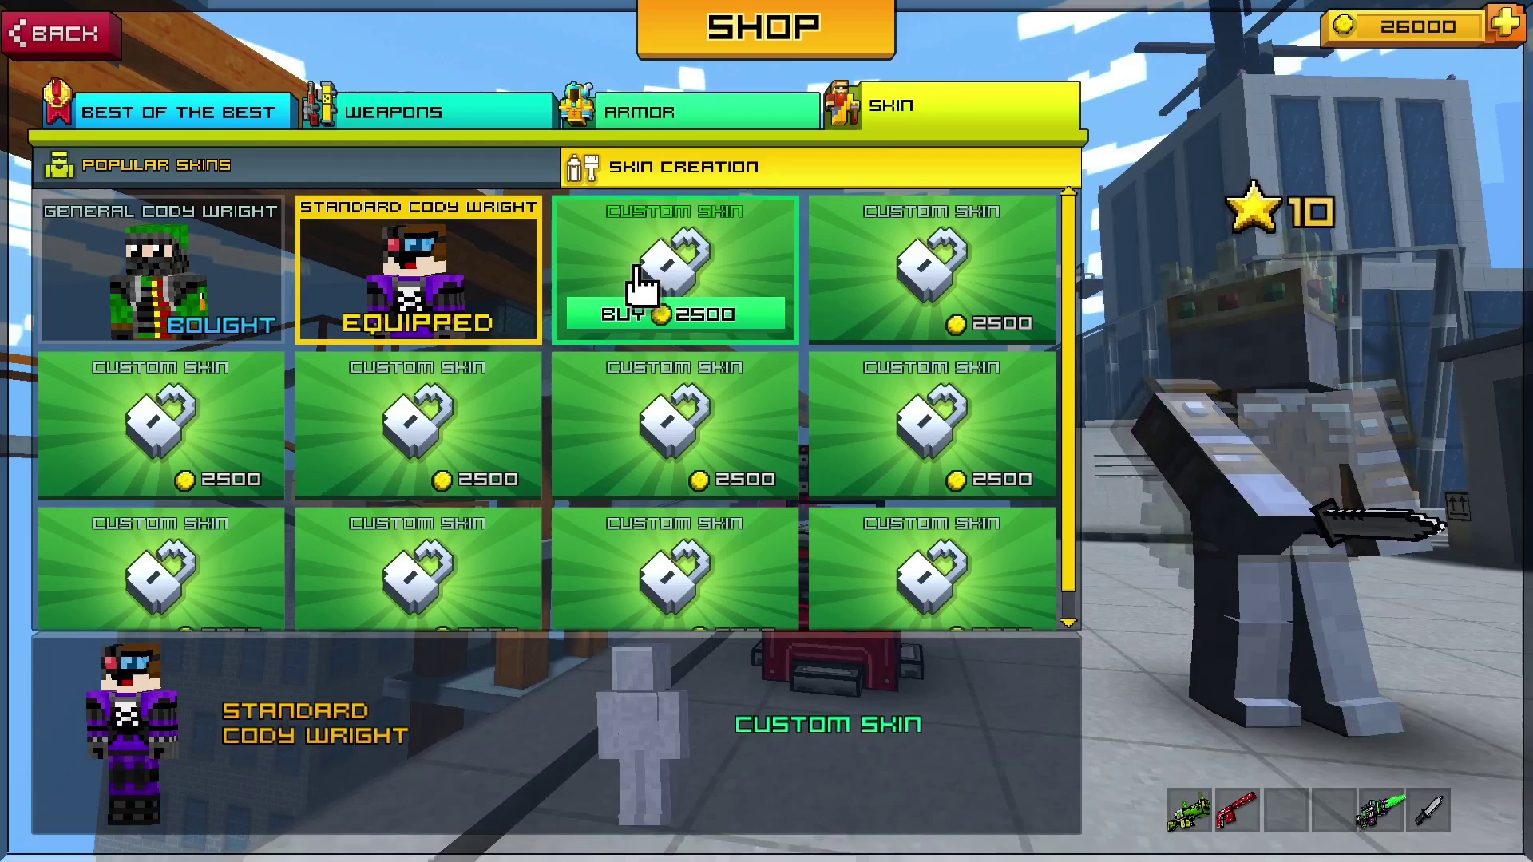
{"action": "left_click", "coordinate": [624, 313]}
{"action": "left_click", "coordinate": [625, 313]}
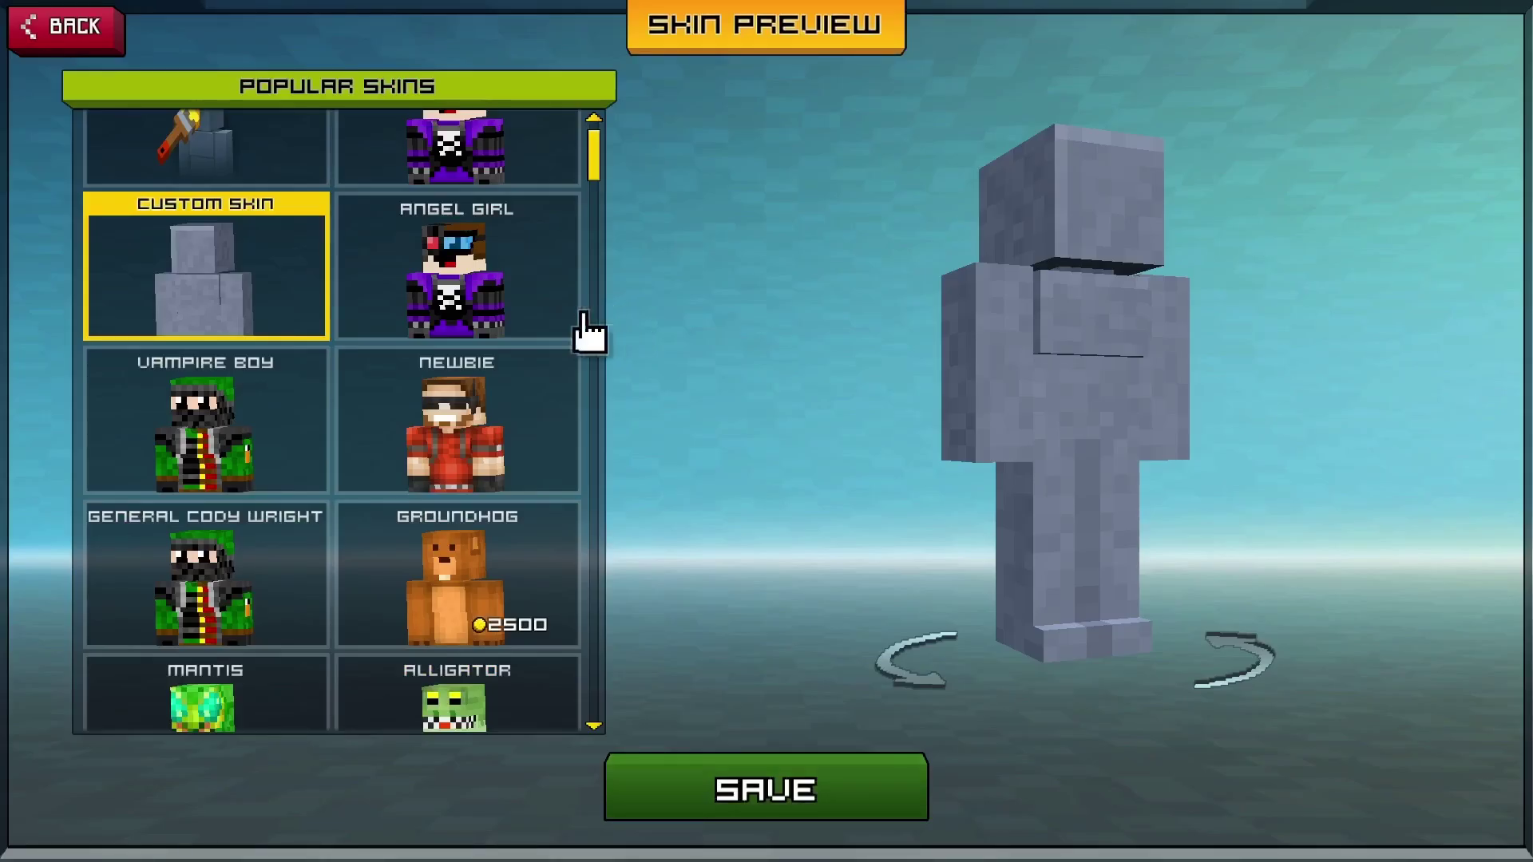
Step: Buy the Battle Medic skin for 2500 coins as the custom skin's base and open its head for editing
{"action": "scroll", "coordinate": [577, 255], "scroll_direction": "up", "scroll_amount": 2}
{"action": "left_click_drag", "start_coordinate": [606, 149], "coordinate": [483, 684]}
{"action": "left_click", "coordinate": [179, 471]}
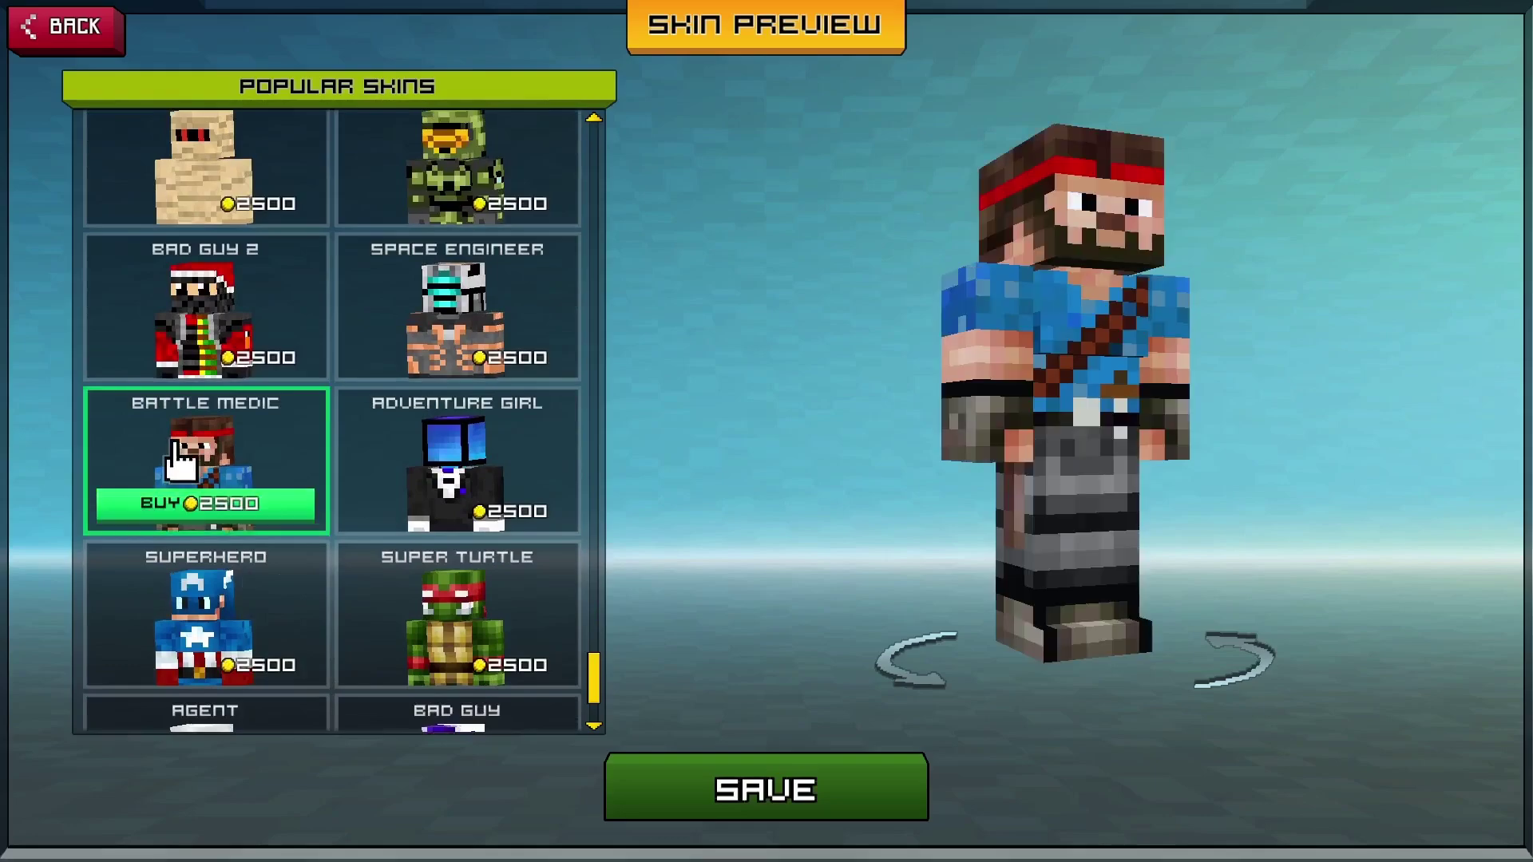
{"action": "left_click", "coordinate": [190, 511]}
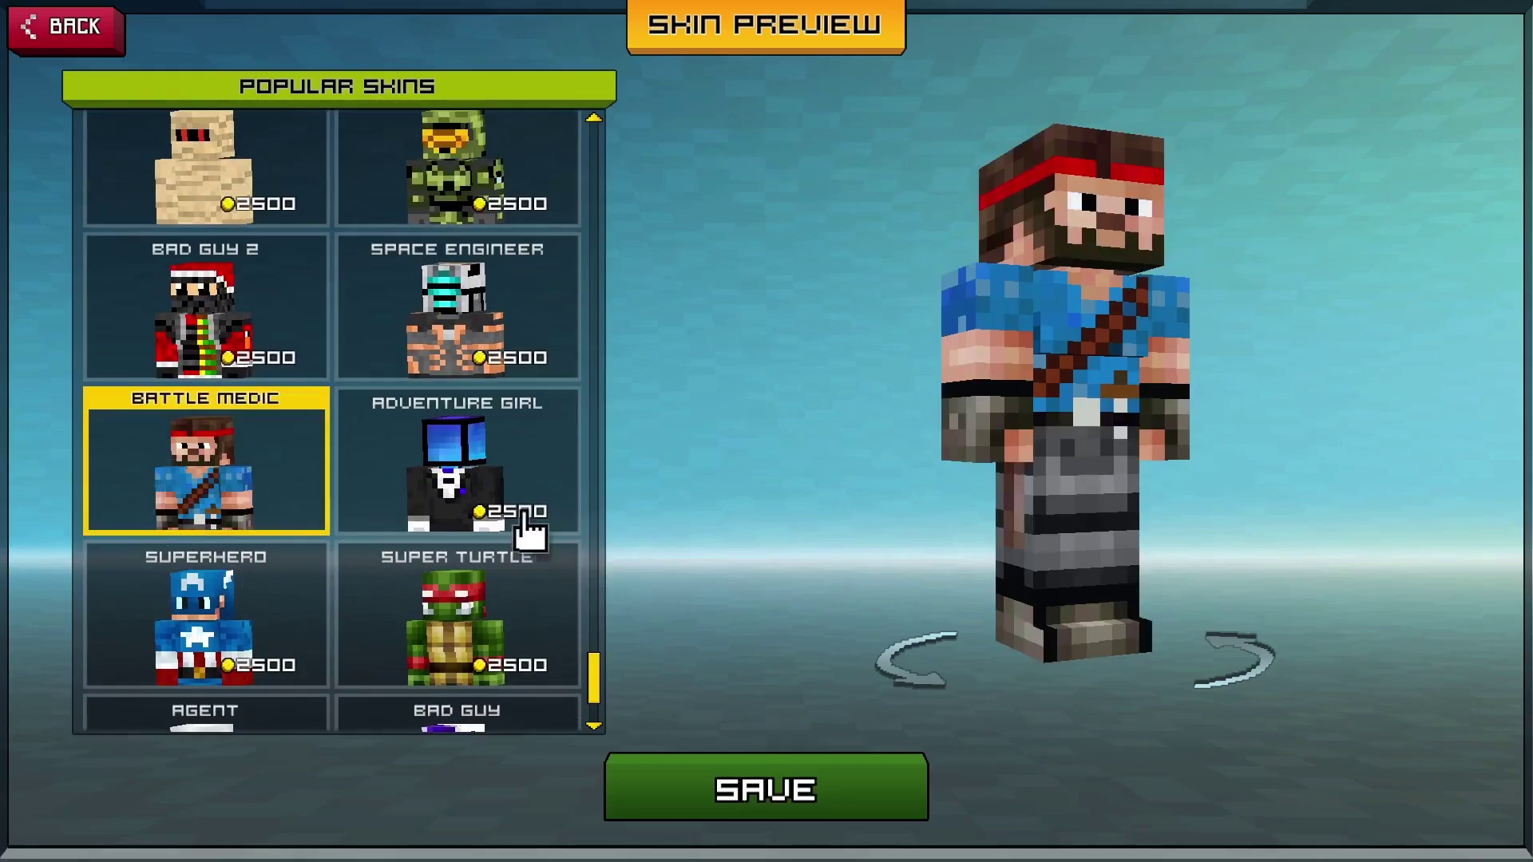
{"action": "left_click", "coordinate": [1090, 212]}
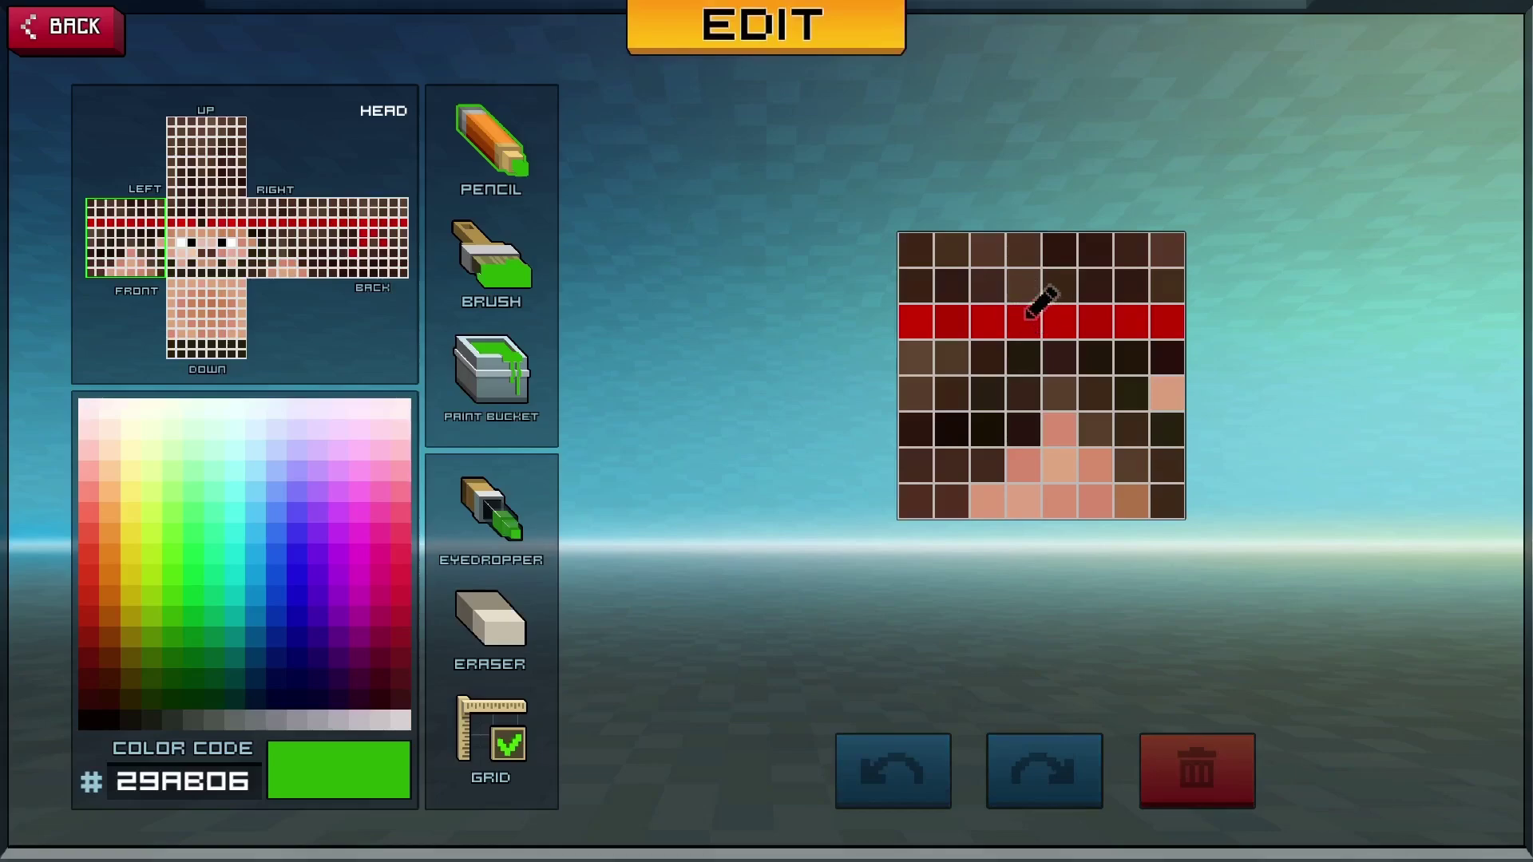
Step: Paint one green pixel on the red headband of the head's side, undo it, and leave the head editor saving the changes
{"action": "left_click", "coordinate": [1030, 315]}
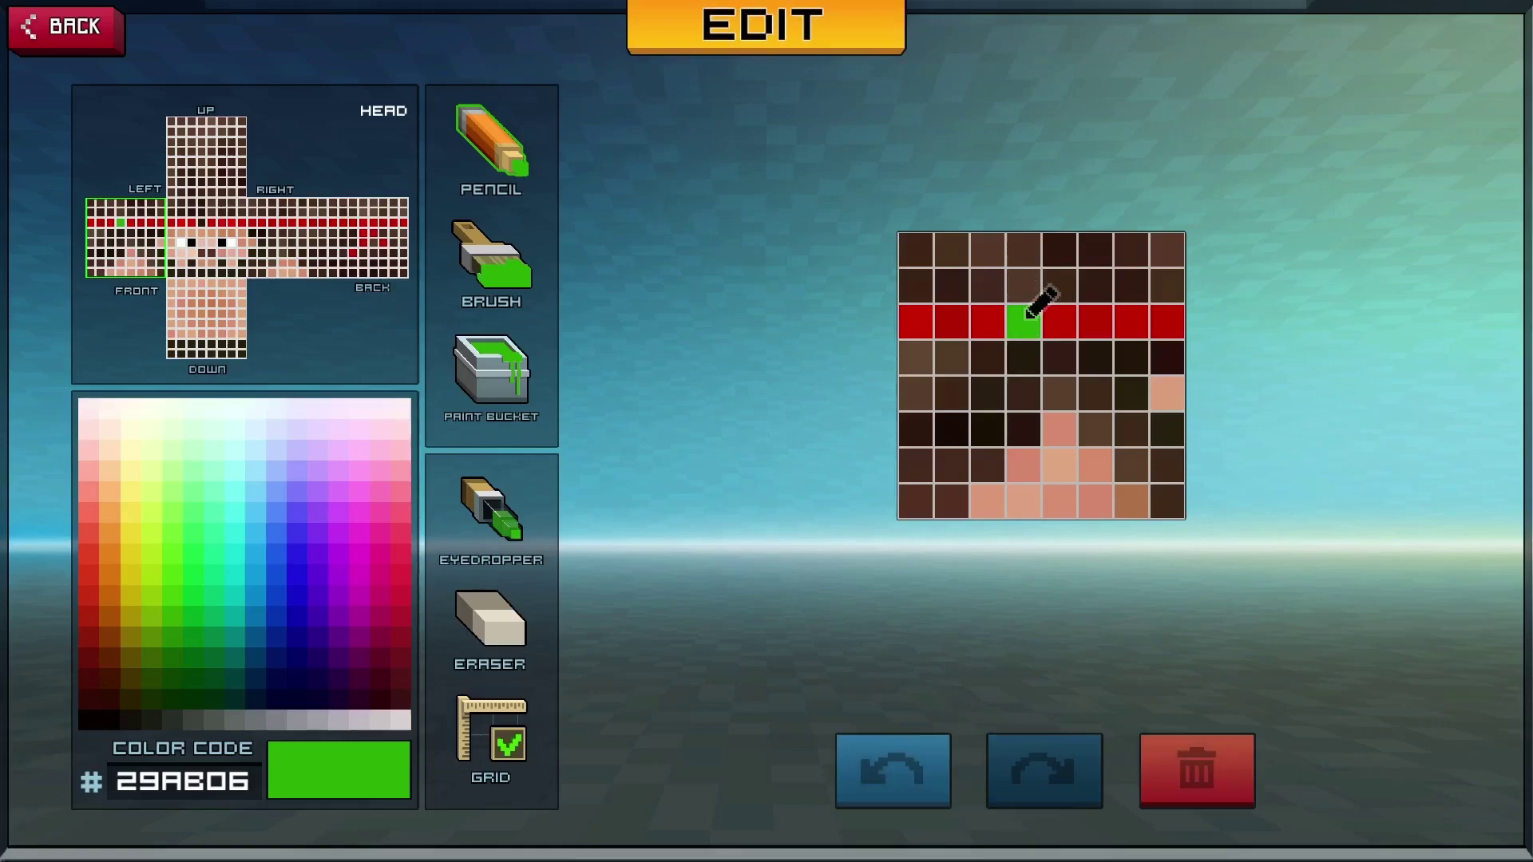
{"action": "left_click", "coordinate": [893, 790]}
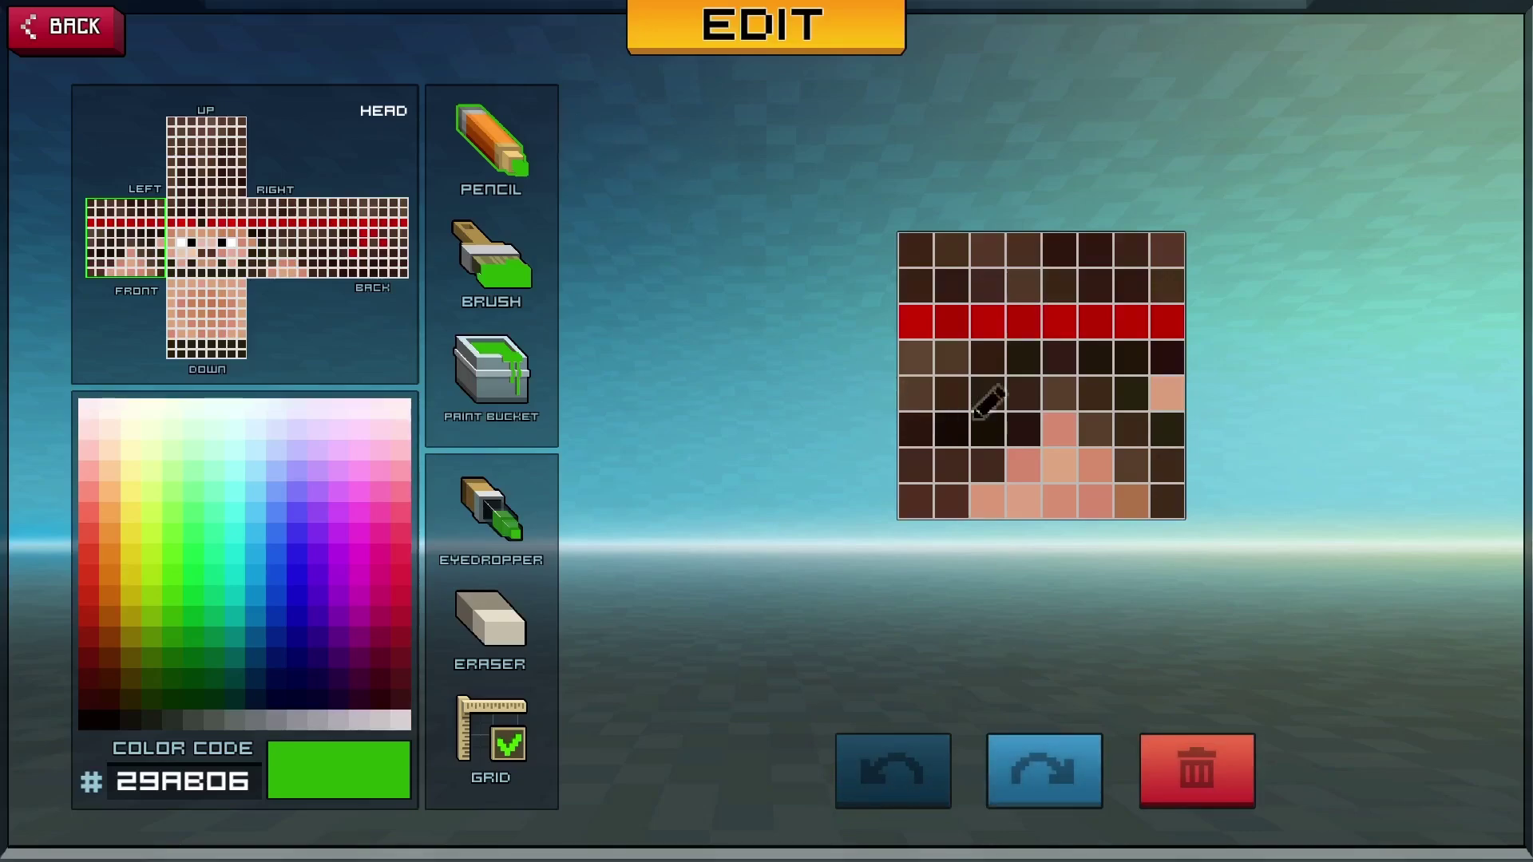
{"action": "left_click", "coordinate": [36, 32]}
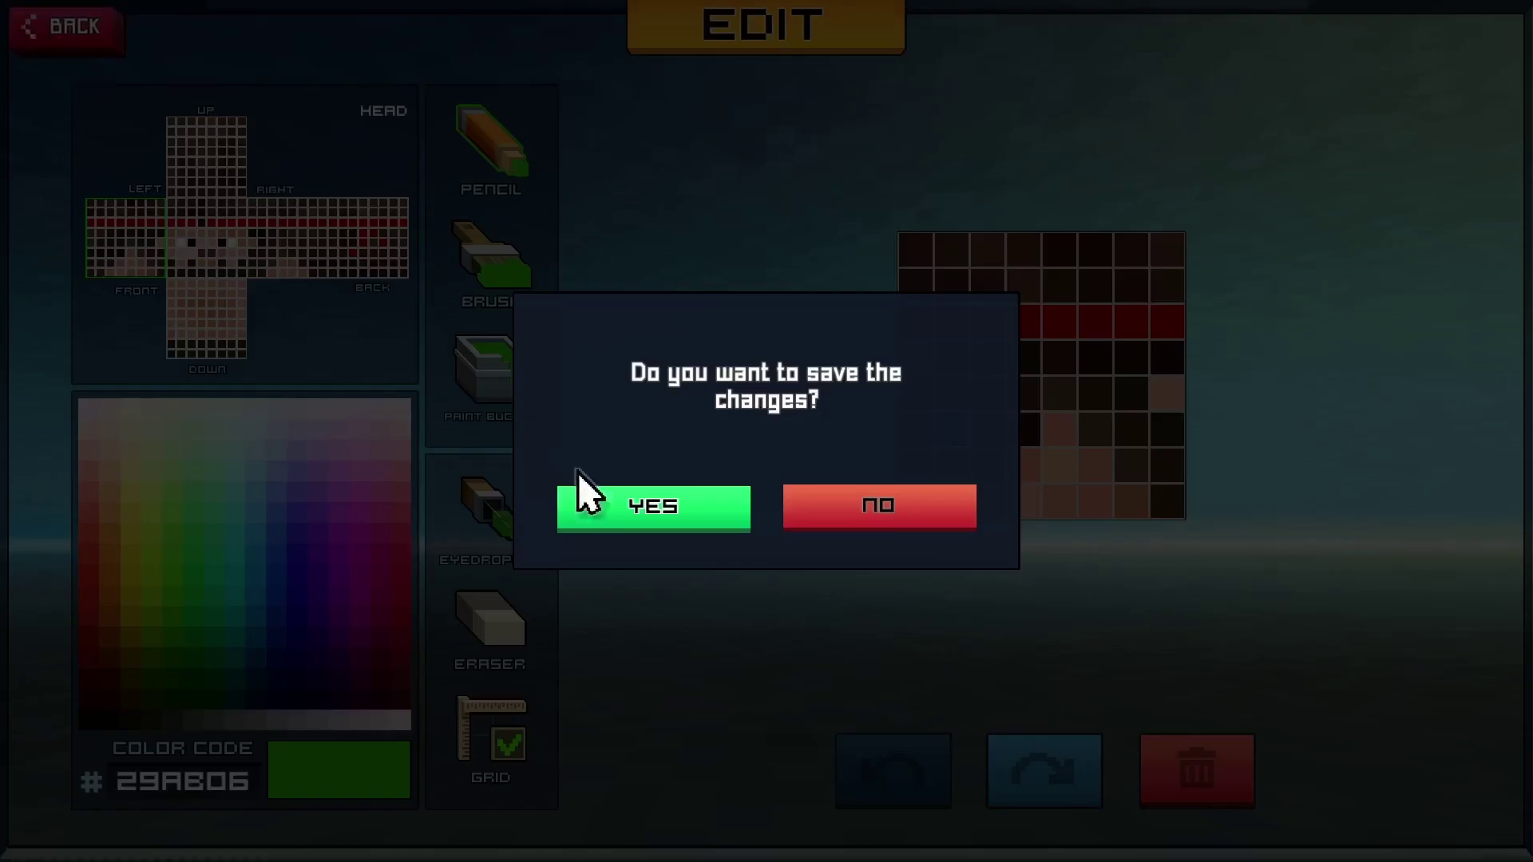
{"action": "left_click", "coordinate": [625, 522]}
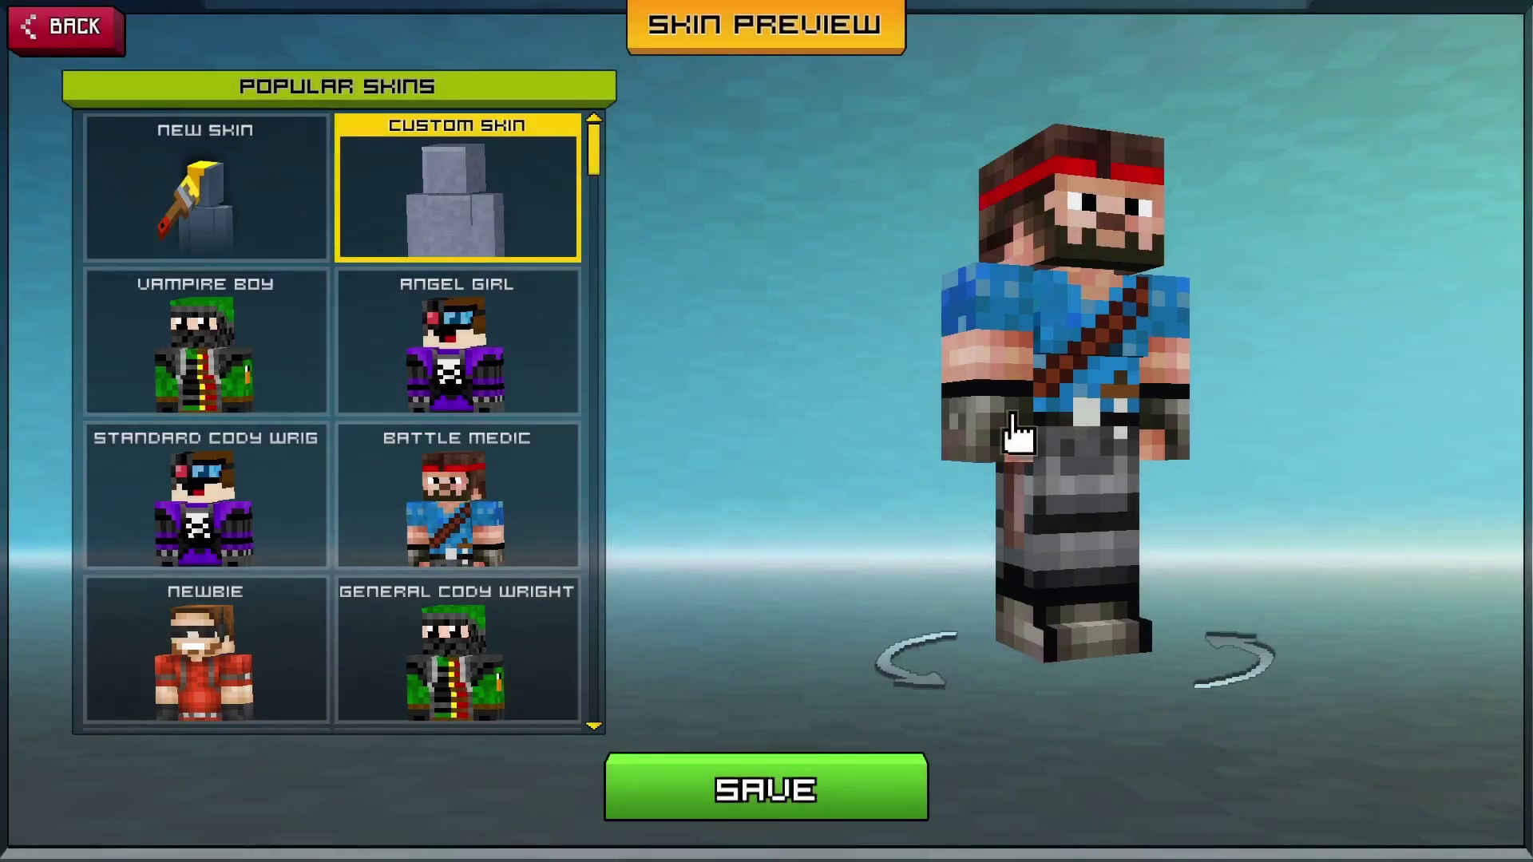
Step: Save the custom skin under the name PIXEL MAN
{"action": "left_click_drag", "start_coordinate": [998, 443], "coordinate": [937, 452]}
{"action": "left_click", "coordinate": [718, 799]}
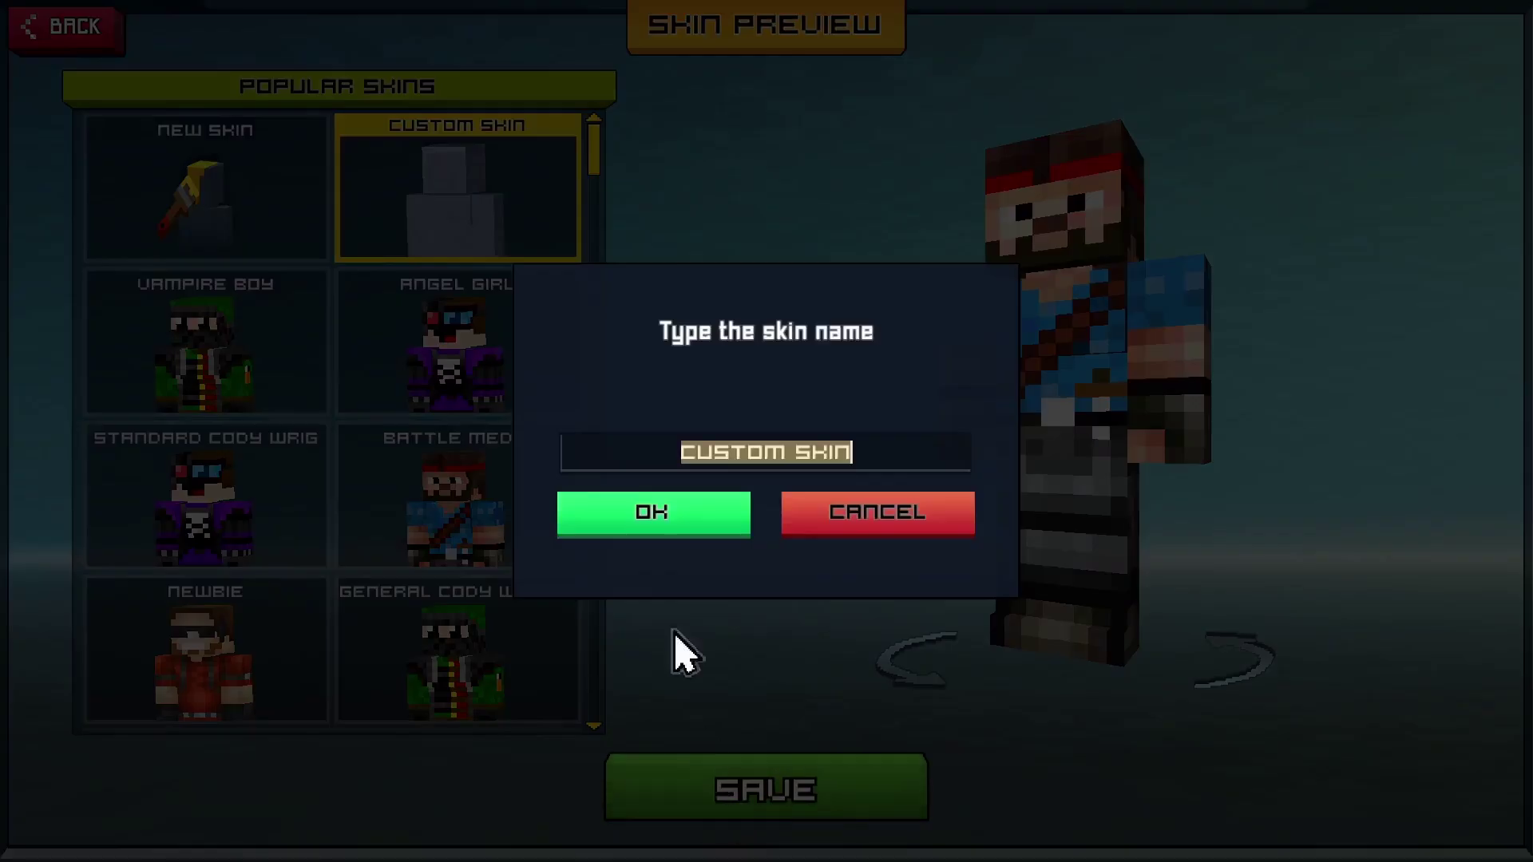
{"action": "key", "text": "BackSpace"}
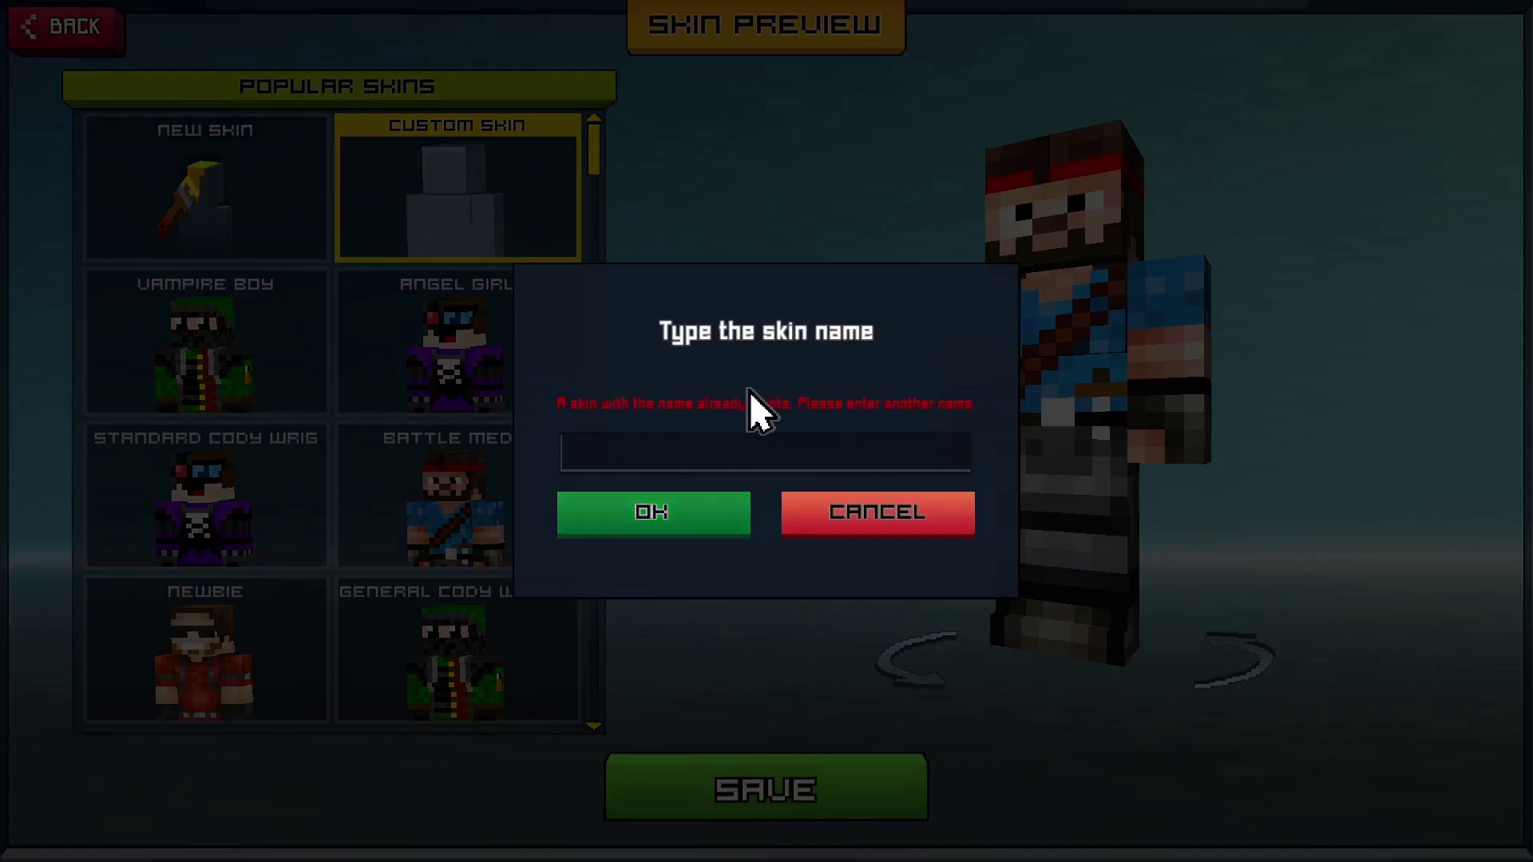
{"action": "type", "text": "PIXEL MAN"}
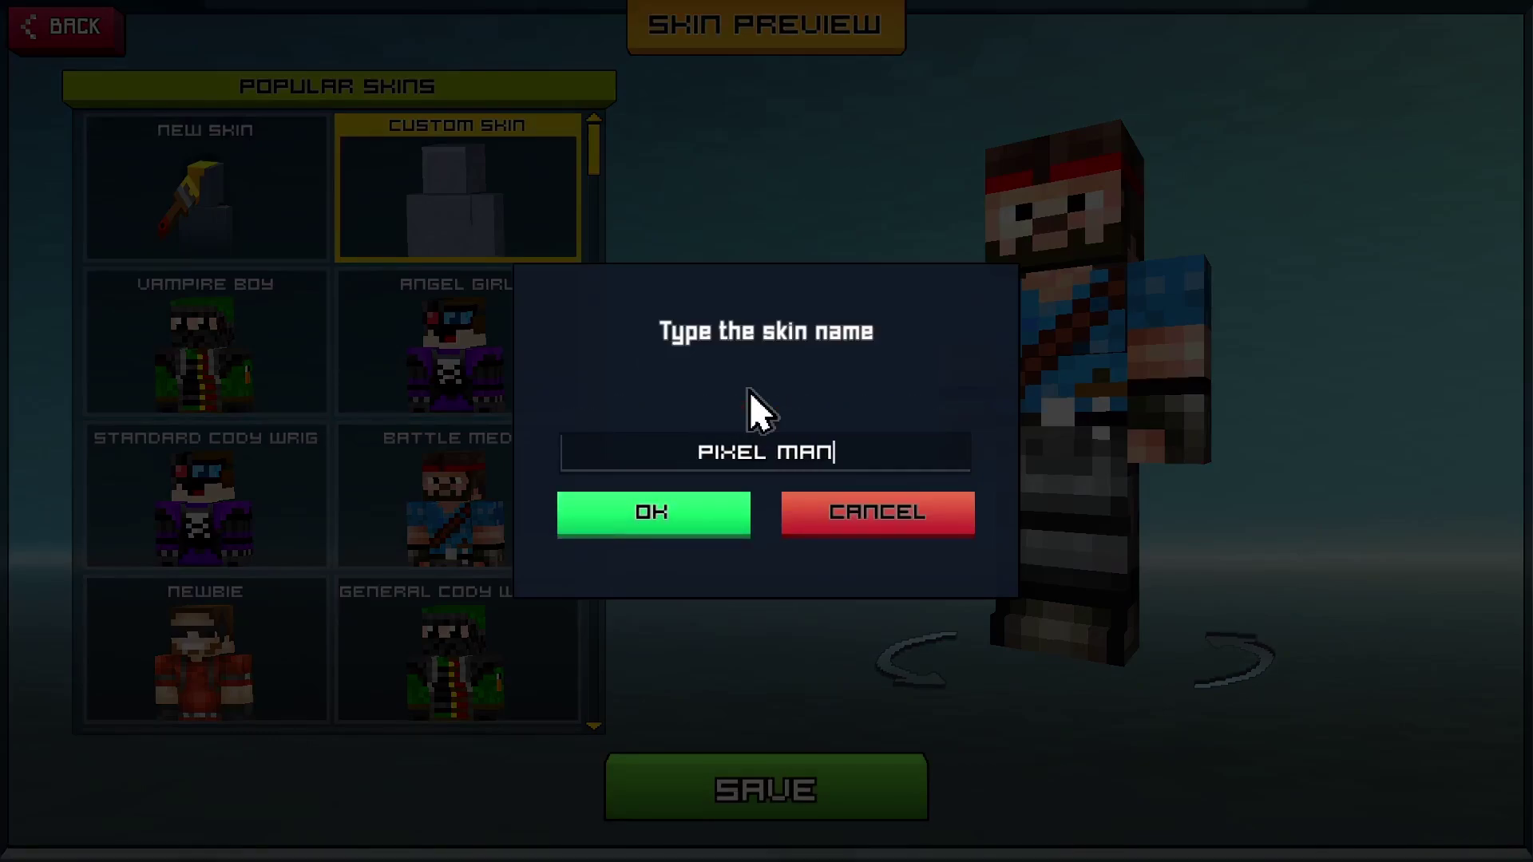
{"action": "left_click", "coordinate": [682, 515]}
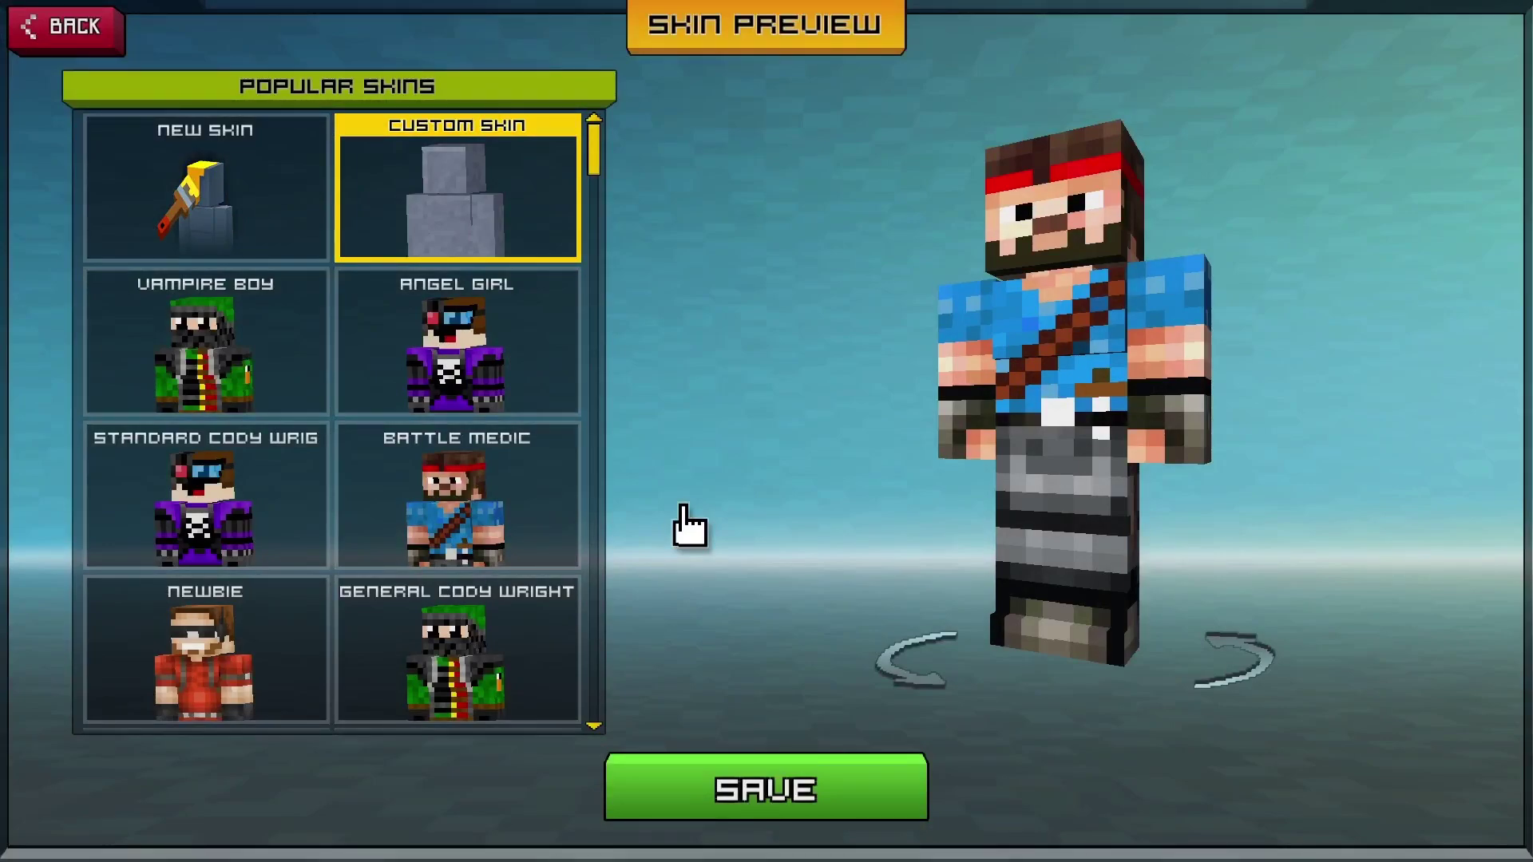
{"action": "left_click", "coordinate": [750, 763]}
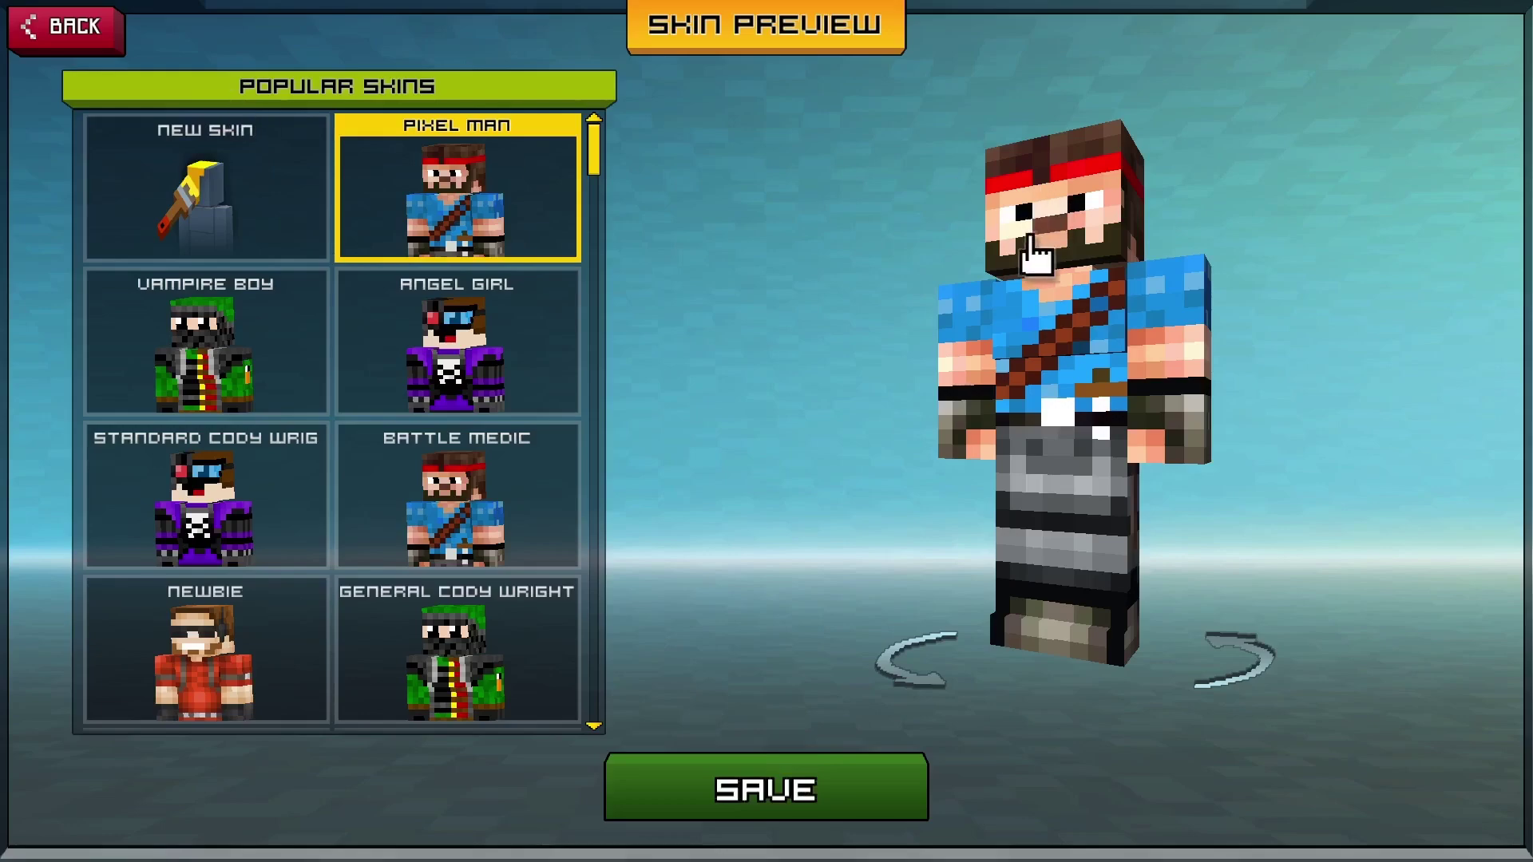
Step: Equip the Pixel Man skin in Skin Creation and return to the main lobby
{"action": "left_click_drag", "start_coordinate": [1026, 250], "coordinate": [950, 397]}
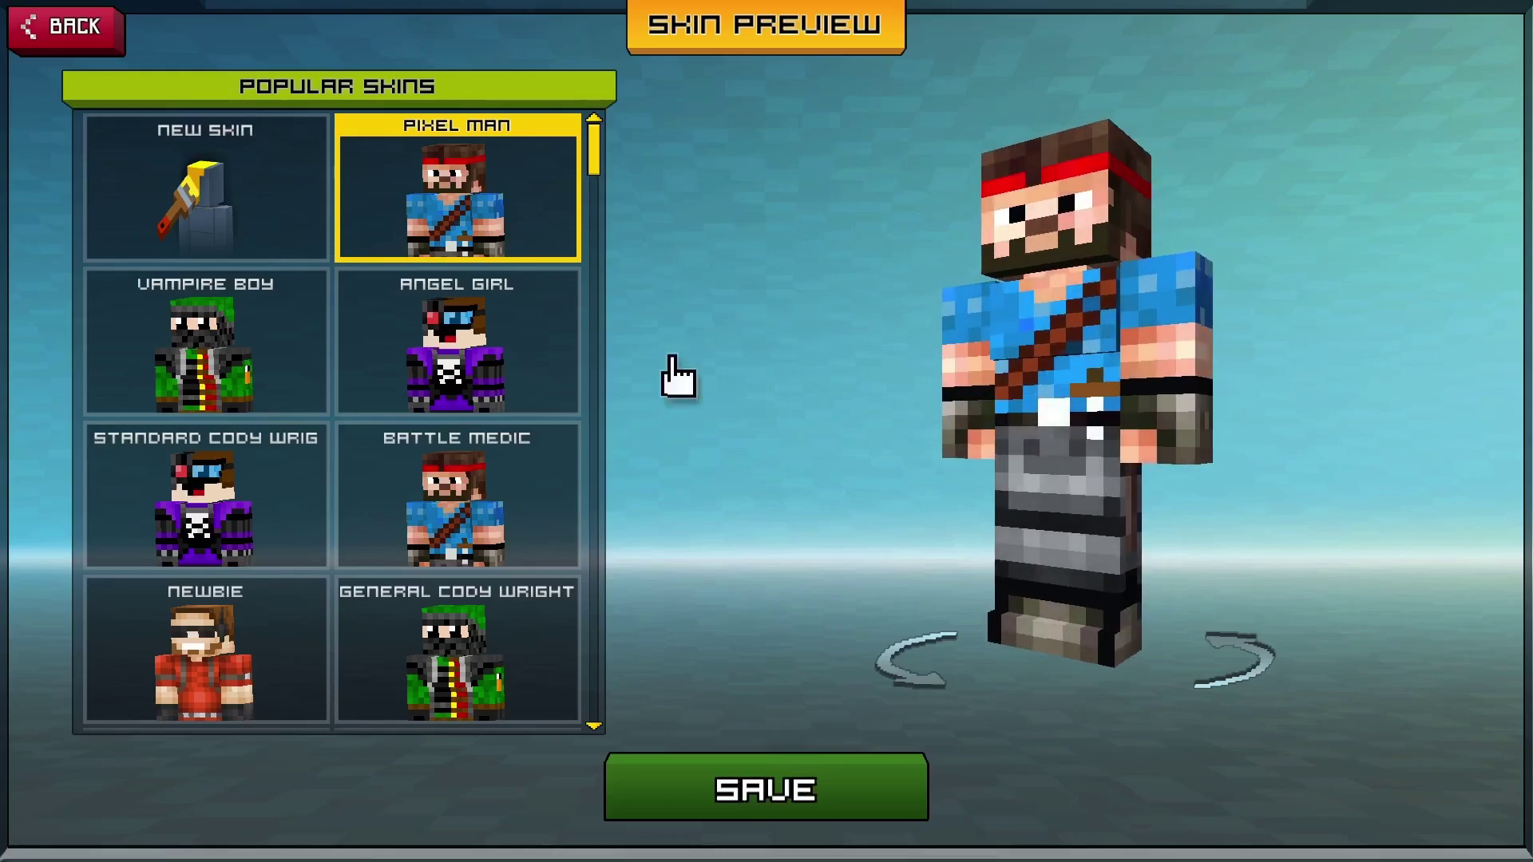
{"action": "left_click", "coordinate": [48, 35]}
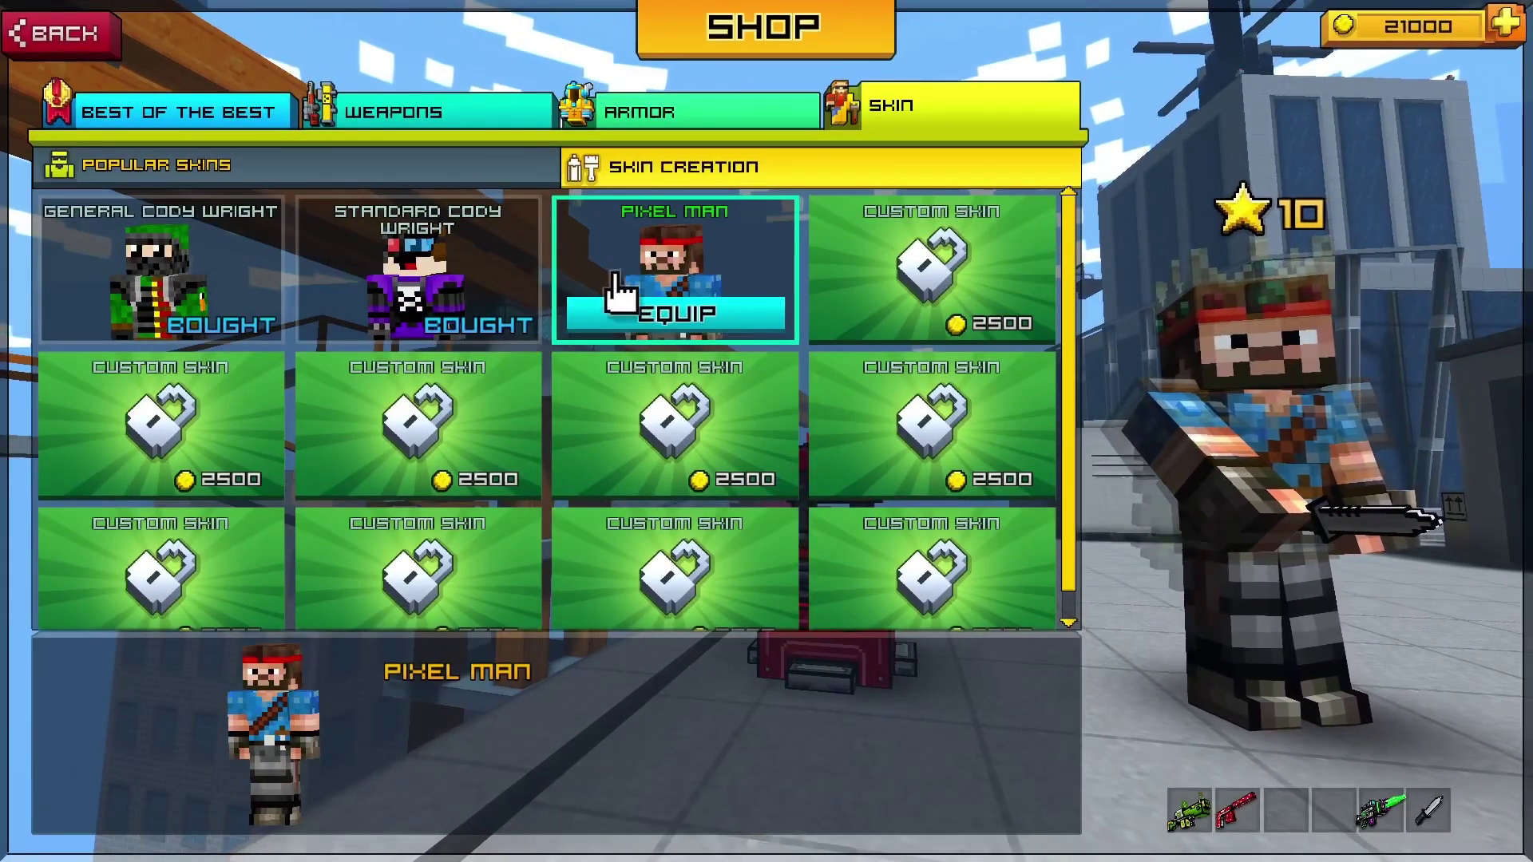
{"action": "left_click", "coordinate": [640, 308]}
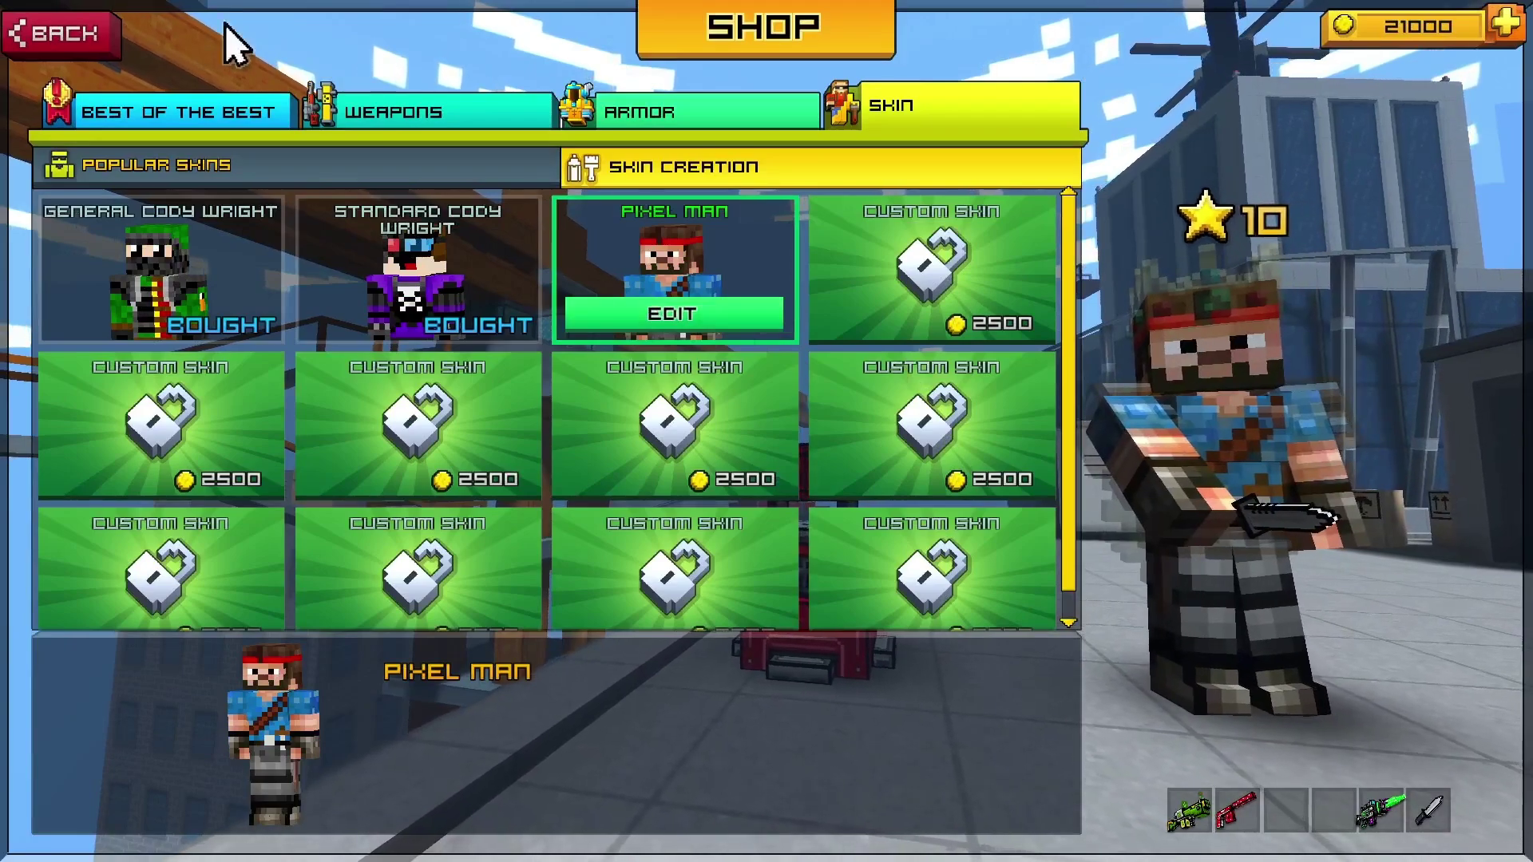
{"action": "left_click", "coordinate": [79, 34]}
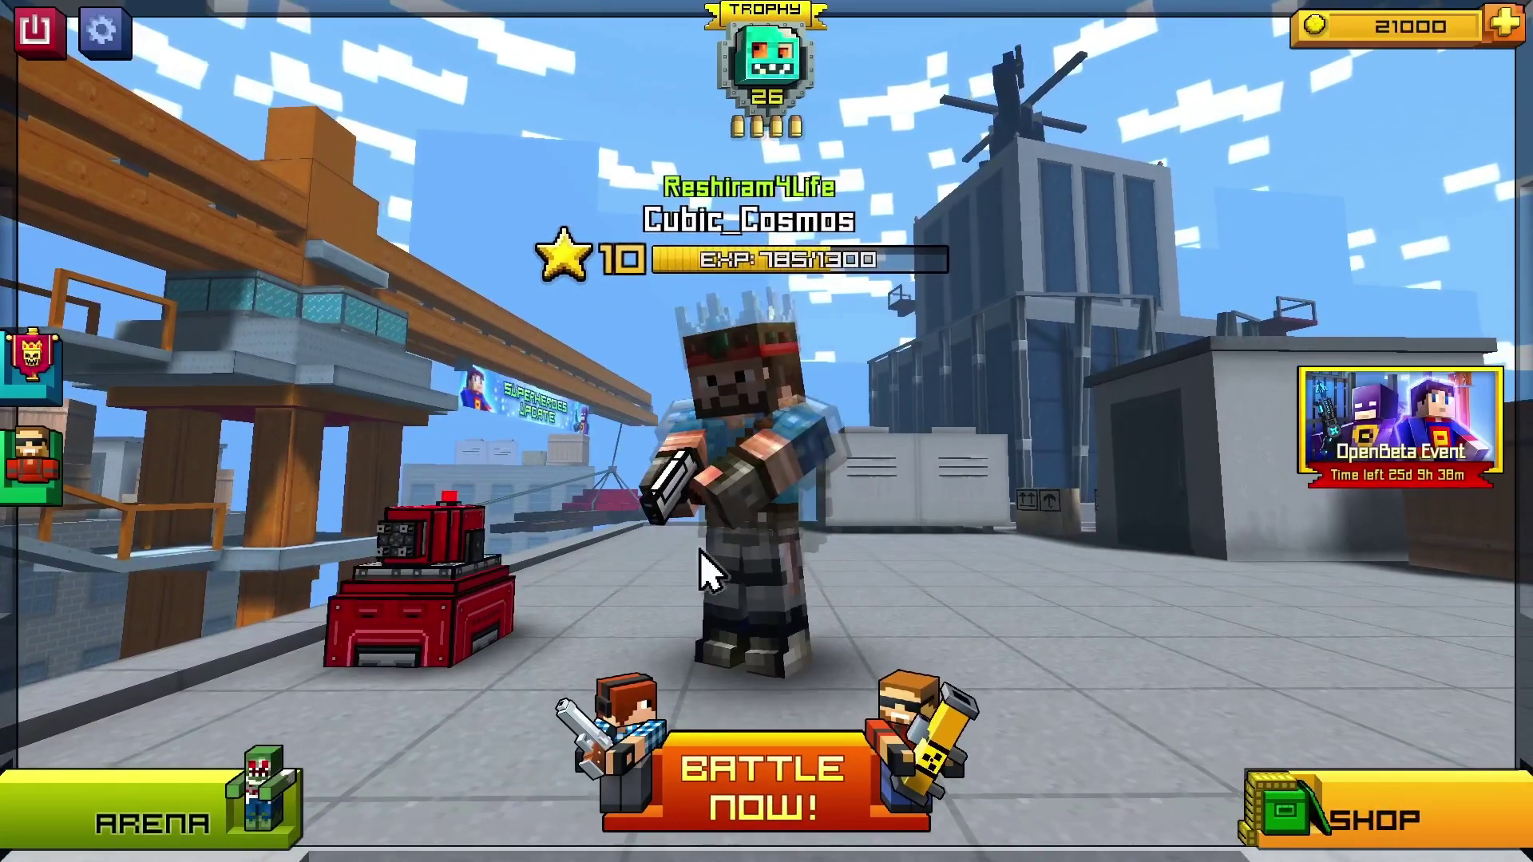